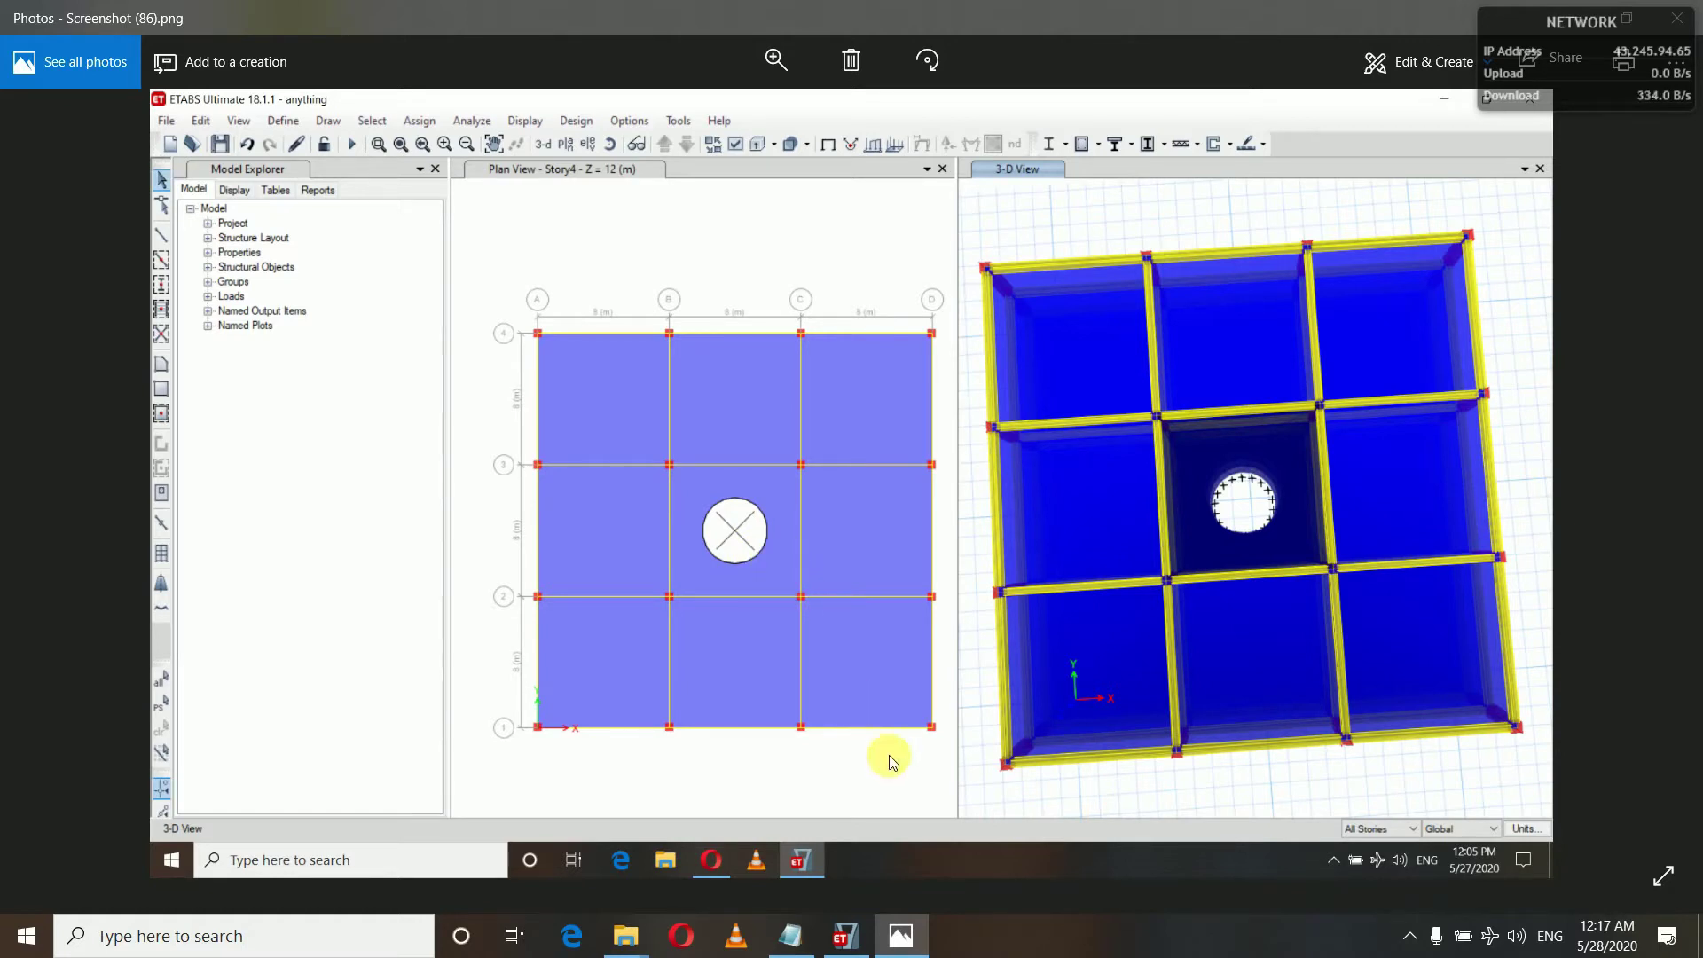
# Step: Compare the plan view, with the joint at grid B-3 selected, against the reference image of the slab with a circular opening
pyautogui.click(845, 939)
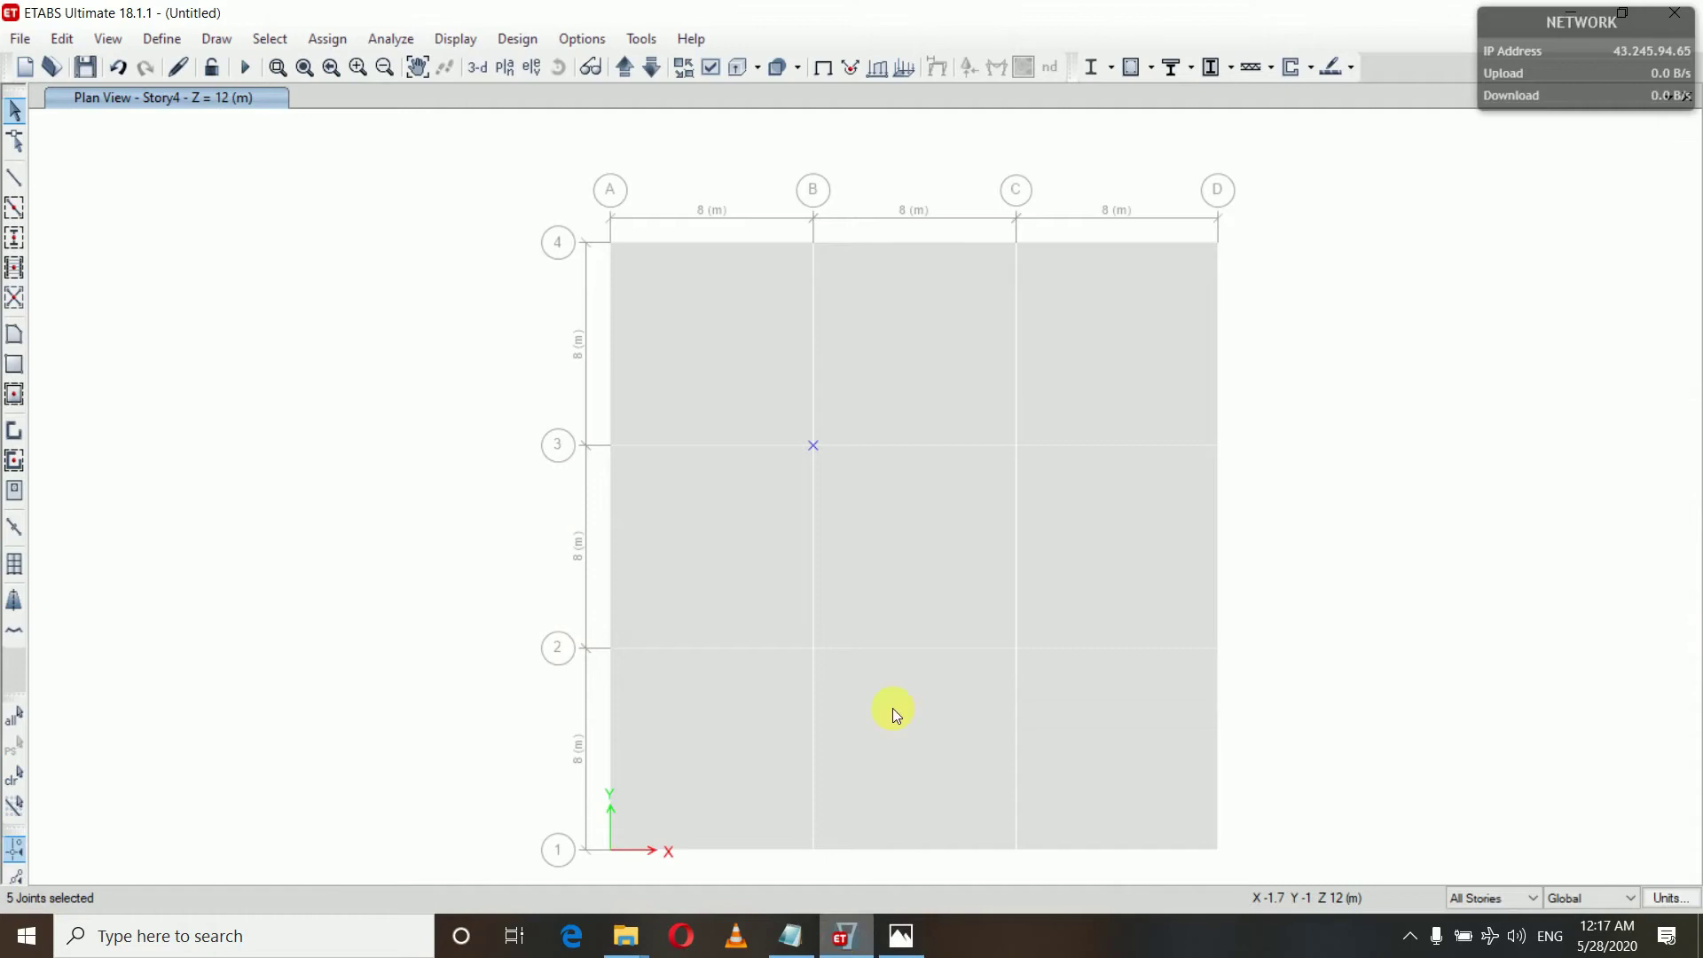
pyautogui.click(814, 445)
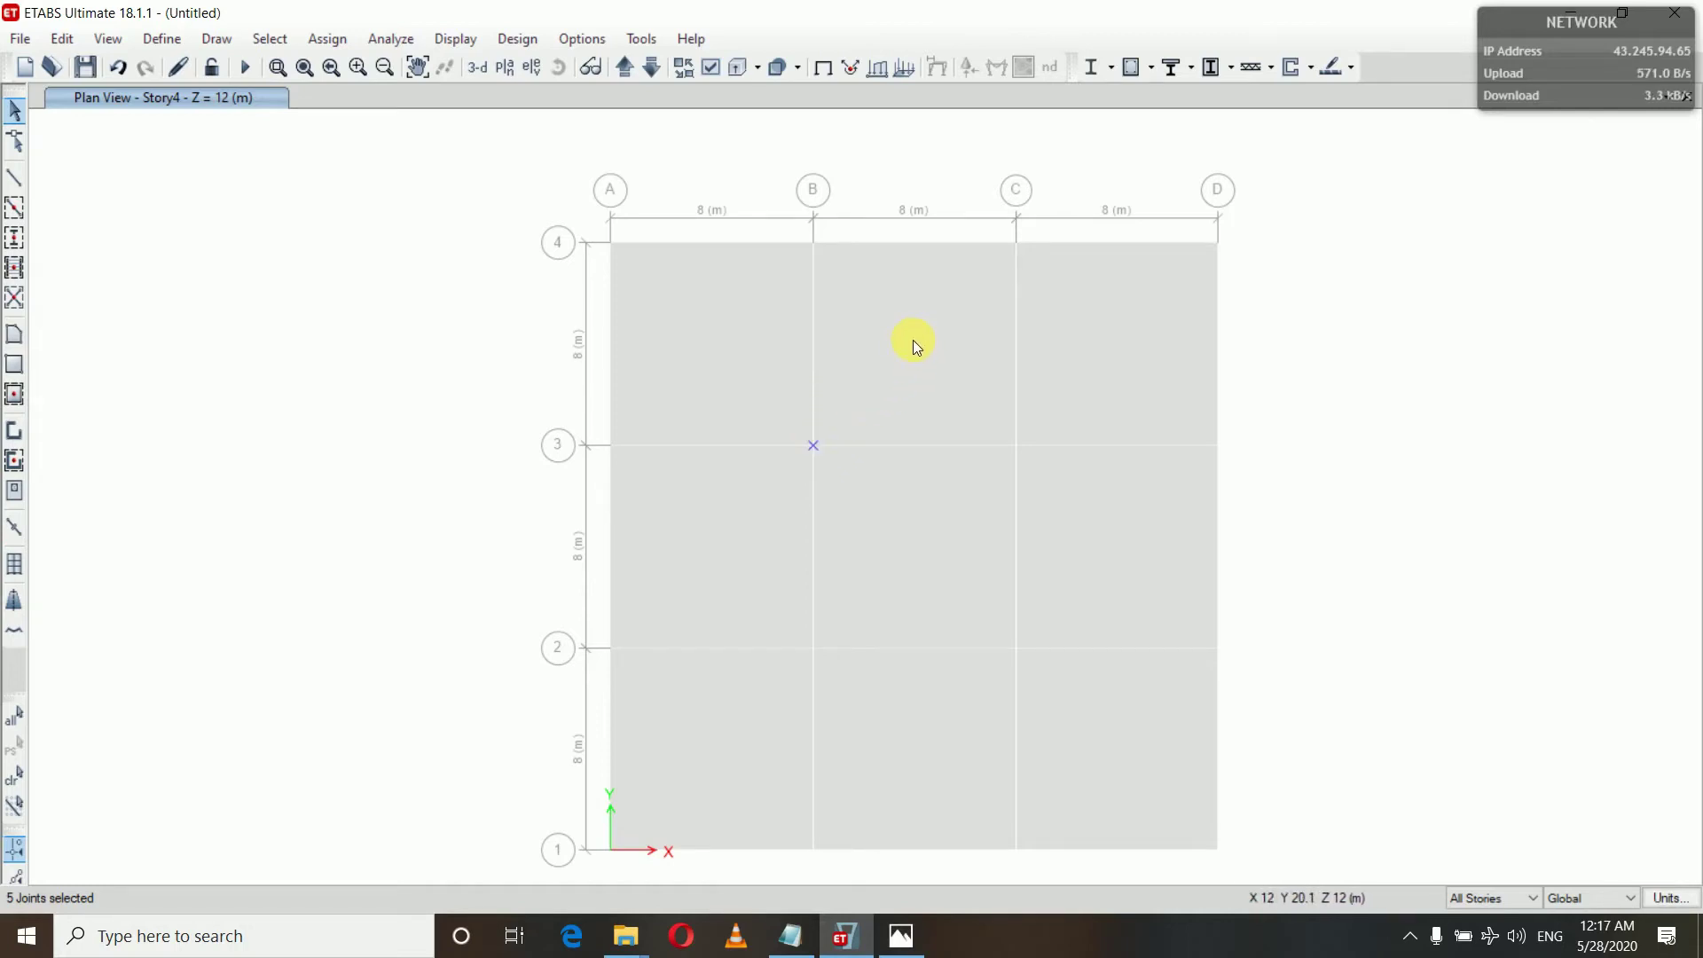
pyautogui.click(898, 939)
pyautogui.click(718, 699)
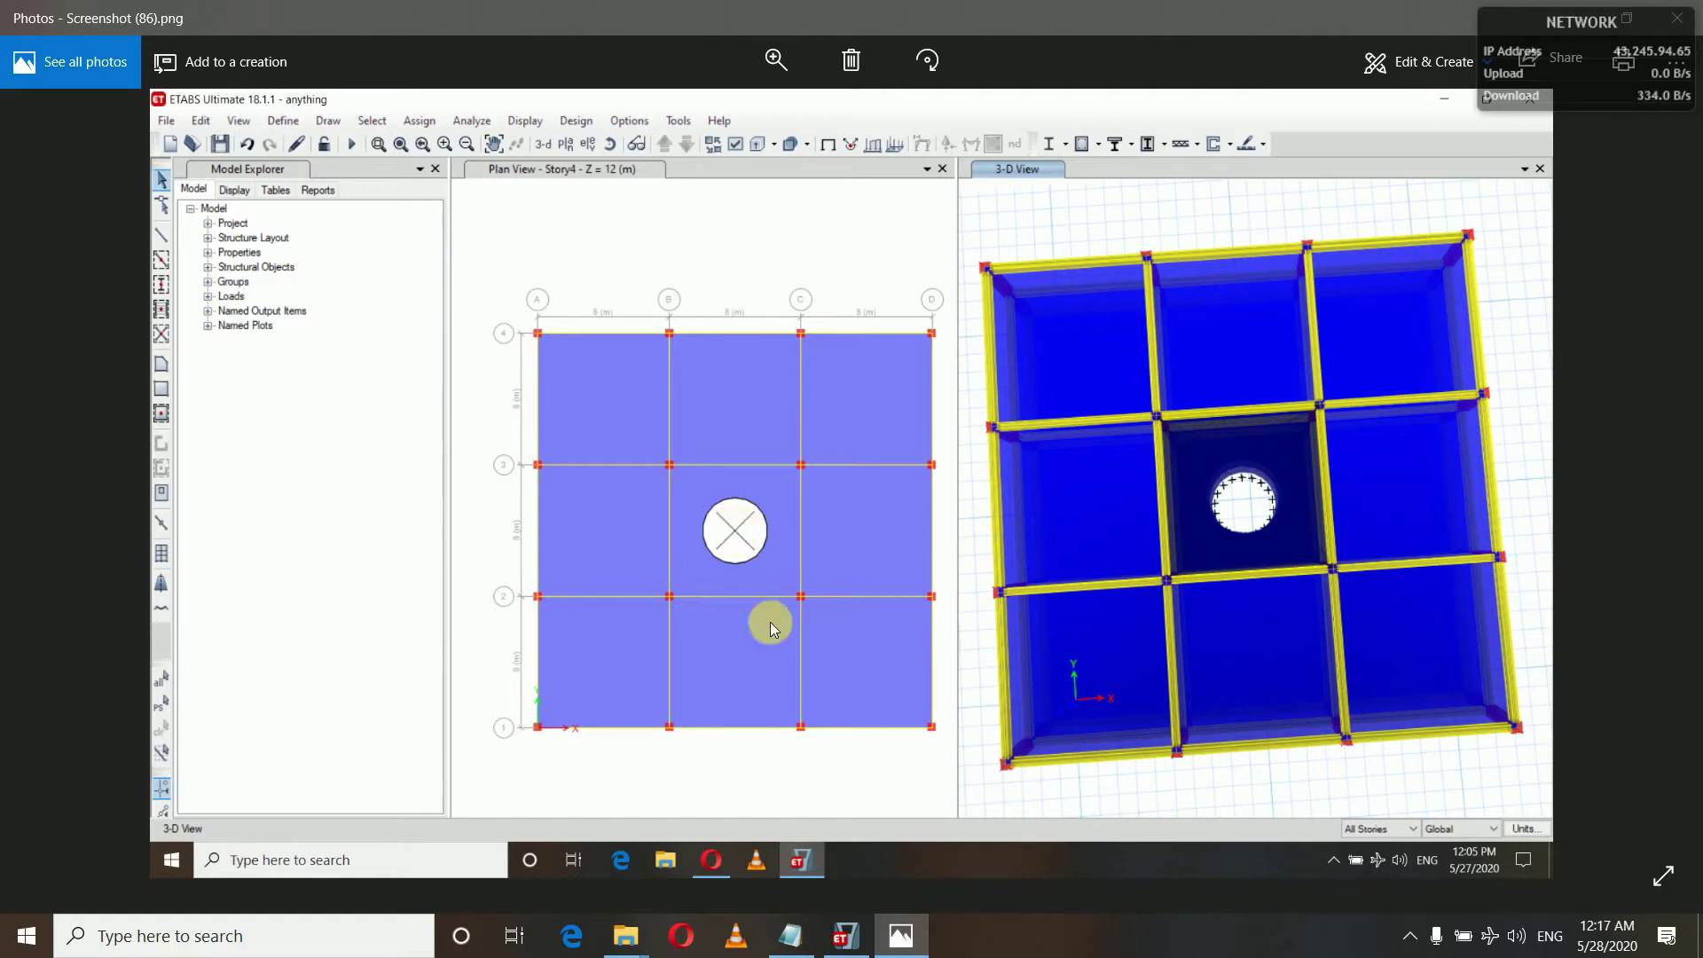
pyautogui.click(845, 940)
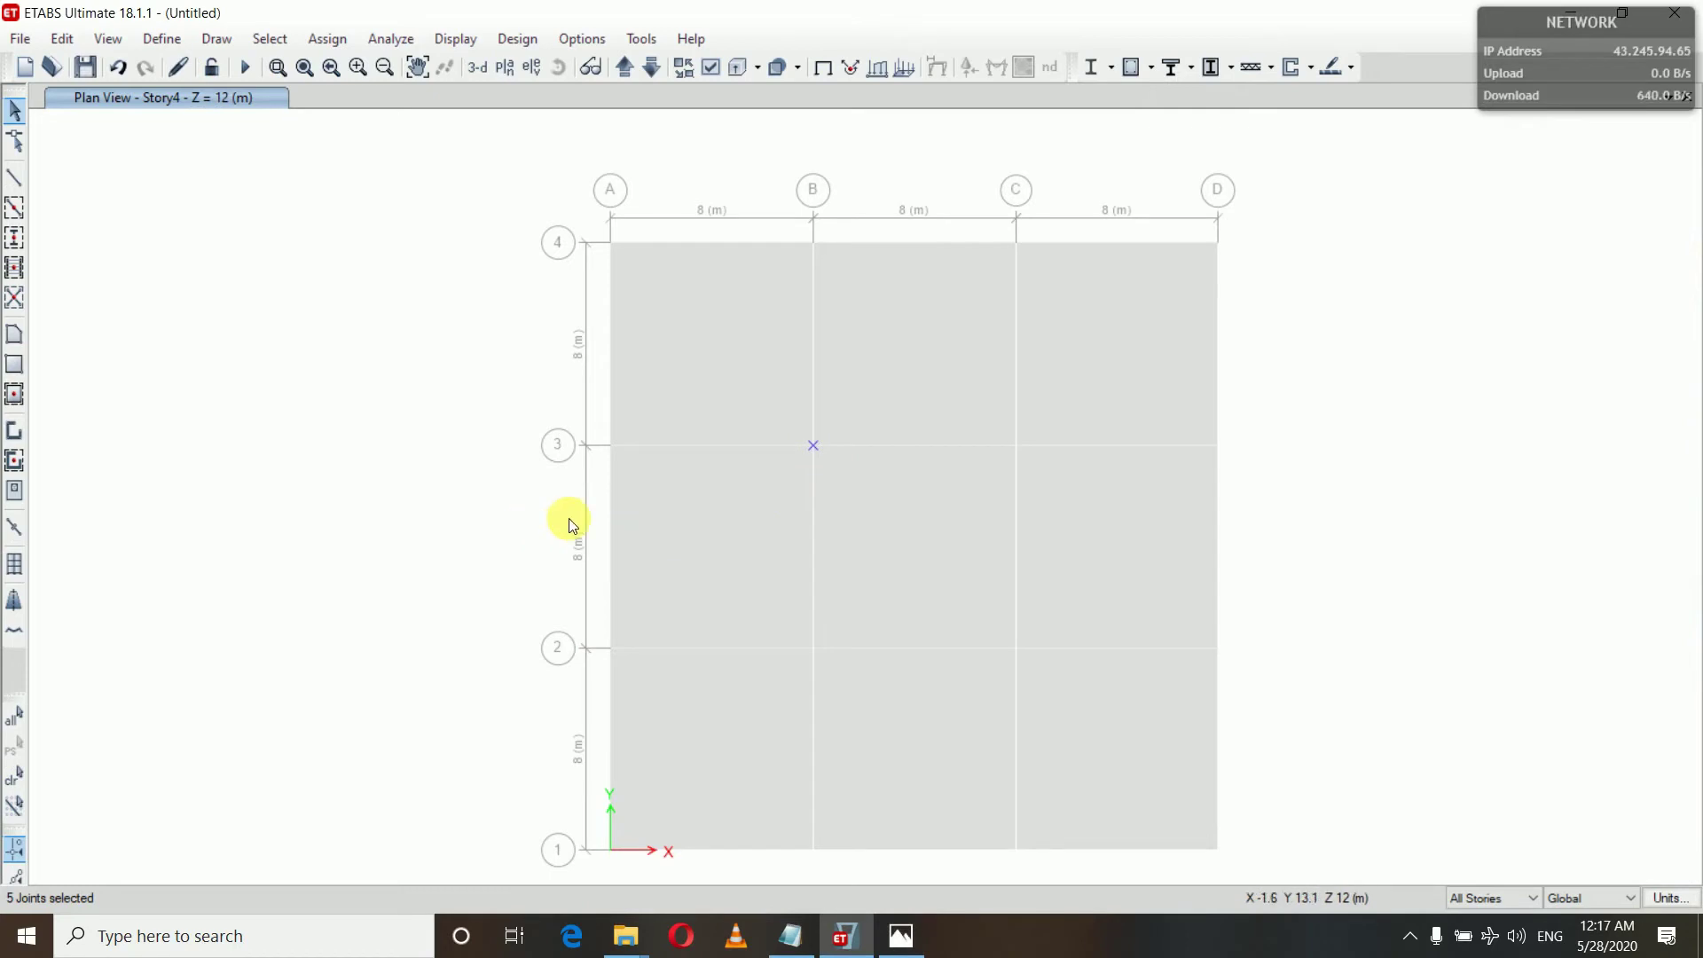
# Step: Replicate the selected joint at grid B-3 linearly by dx 4 m and dy 4 m, with one copy
pyautogui.click(53, 38)
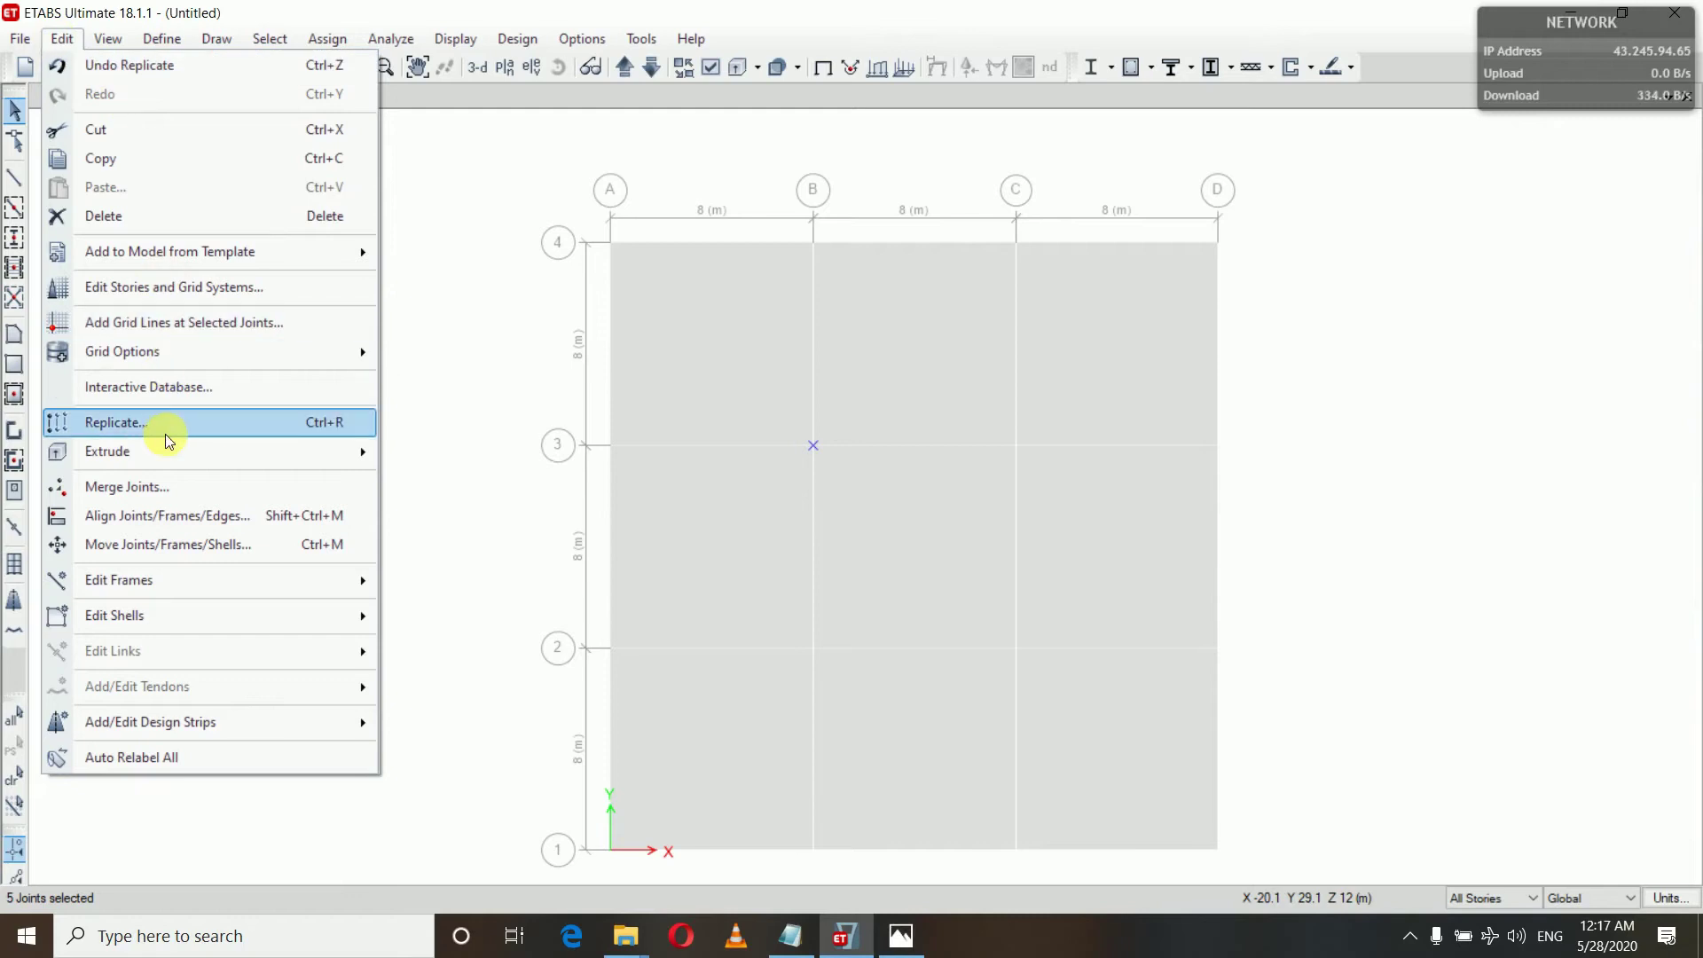
pyautogui.click(441, 413)
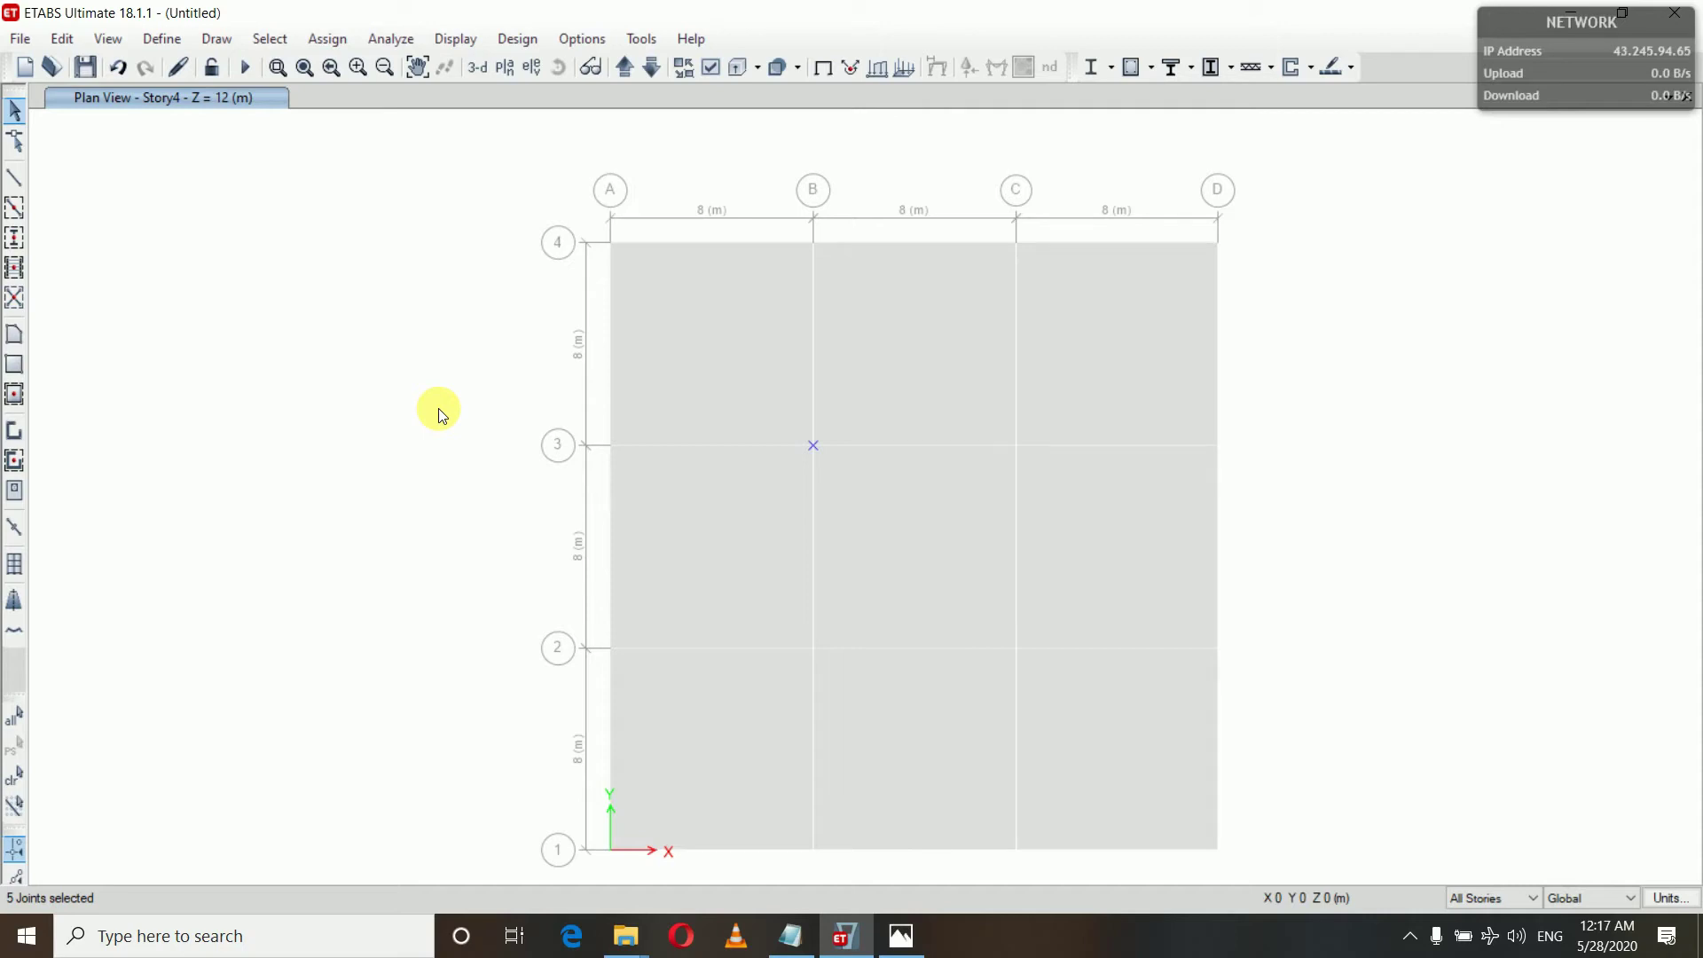
pyautogui.hotkey('ctrl', 'r')
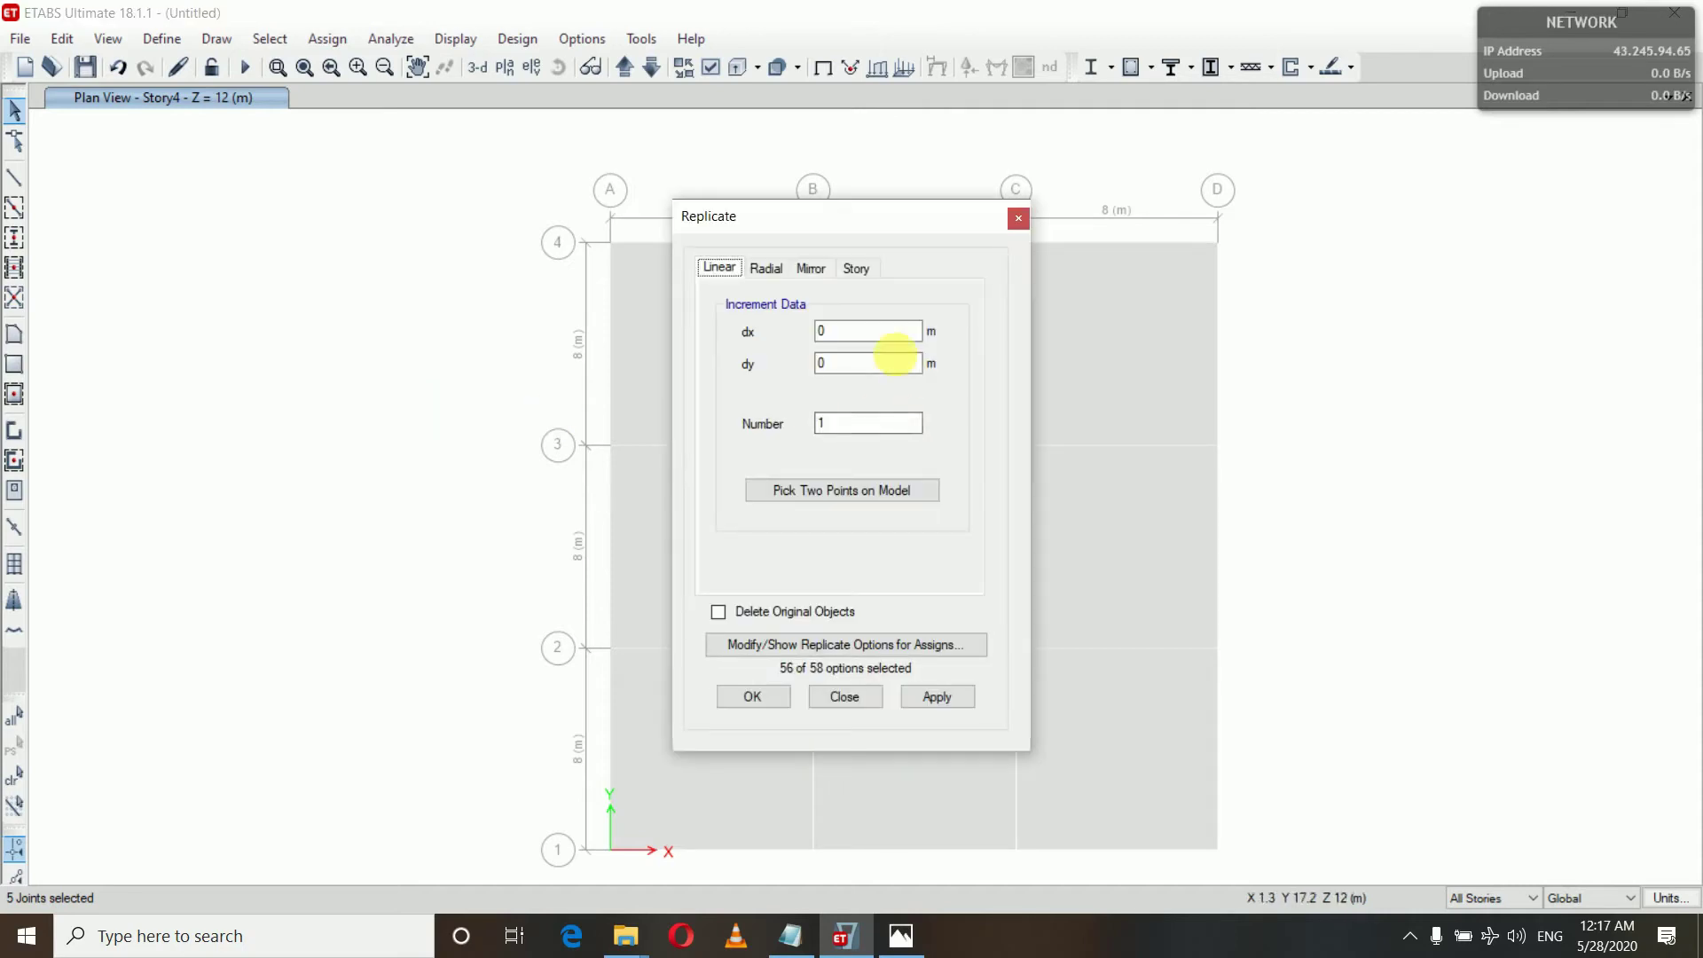
pyautogui.click(885, 335)
pyautogui.write('4')
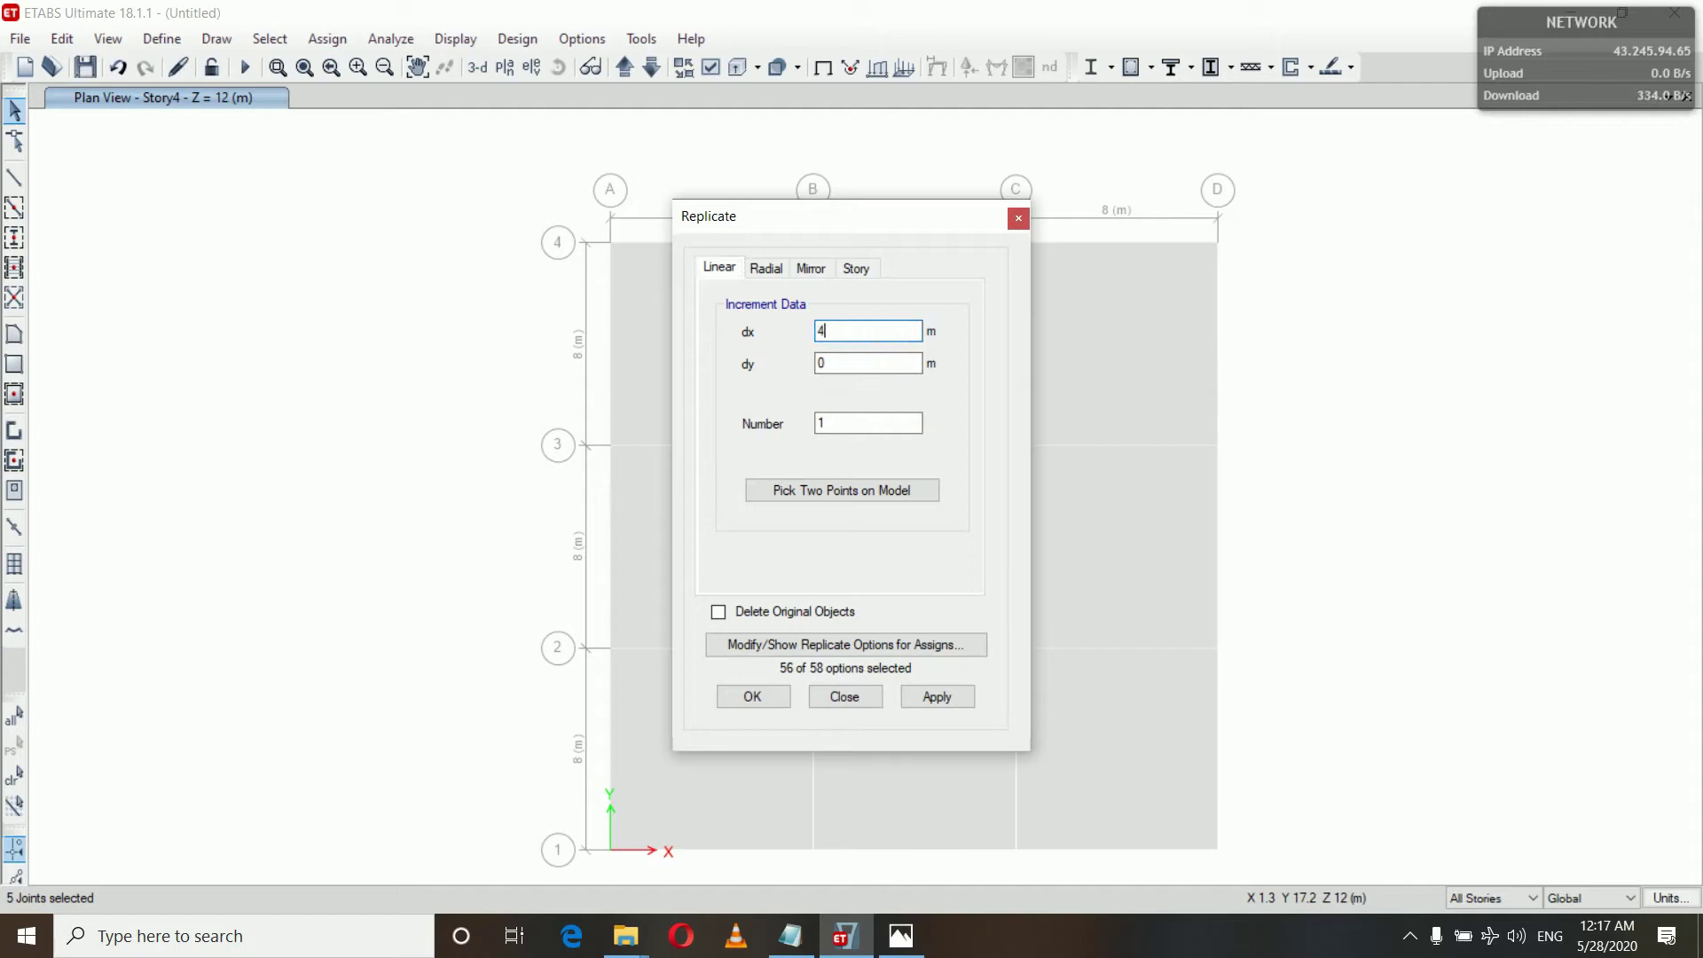
pyautogui.click(867, 371)
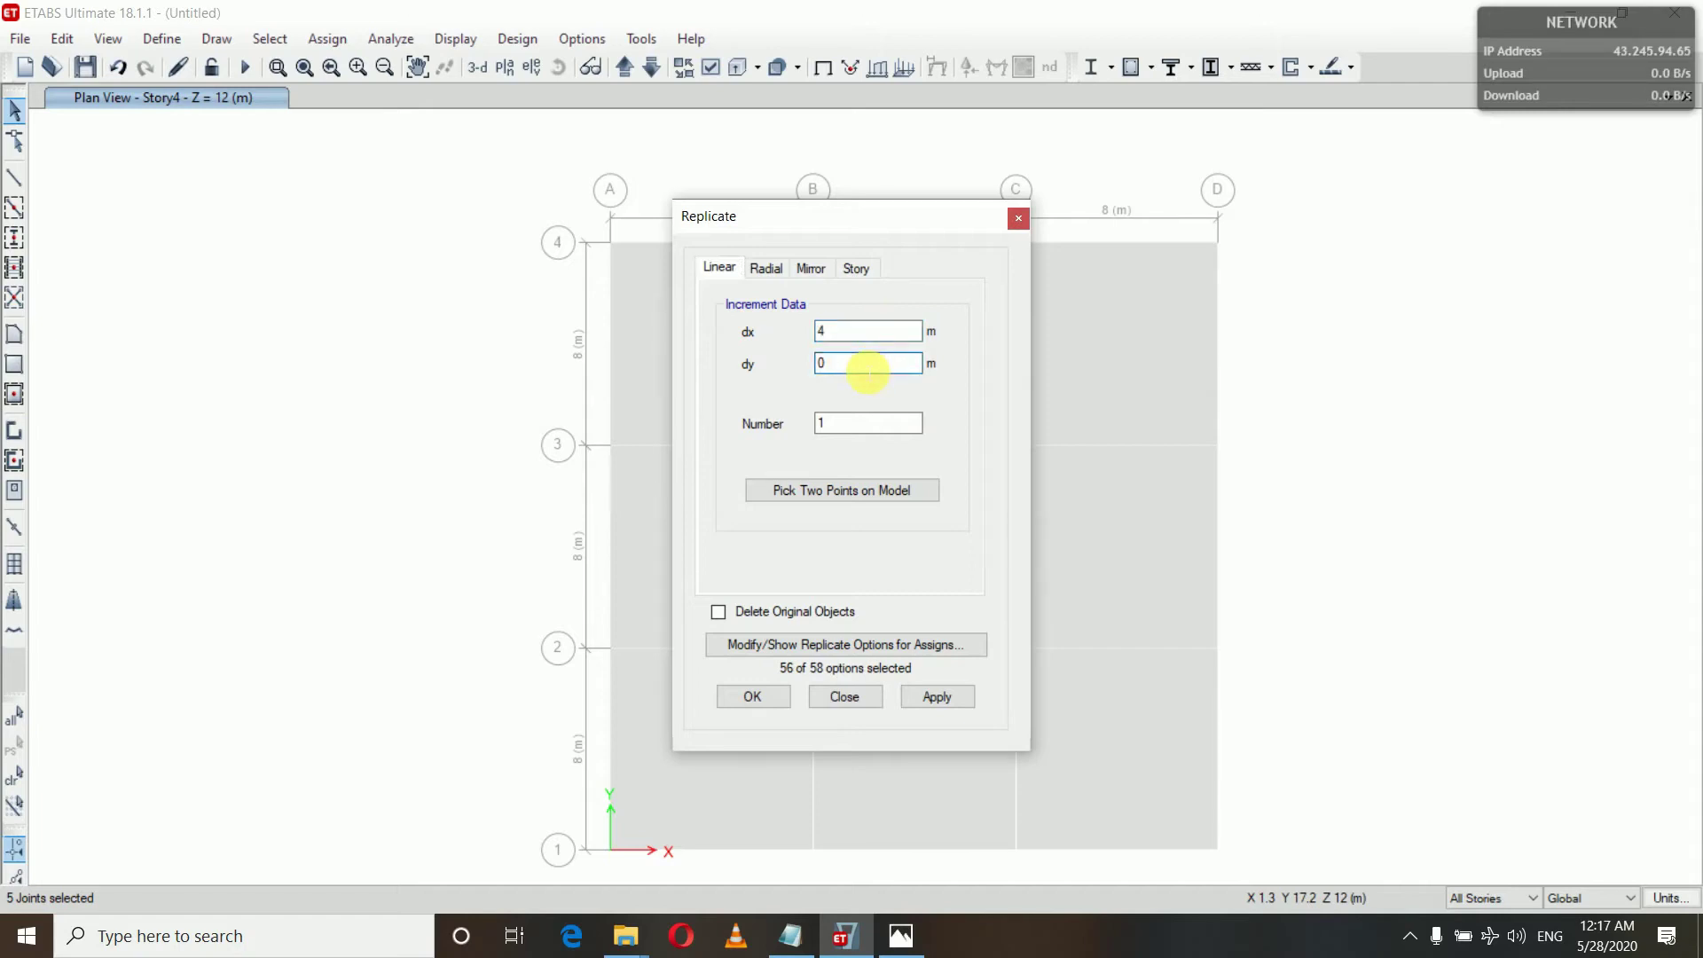
pyautogui.write('4')
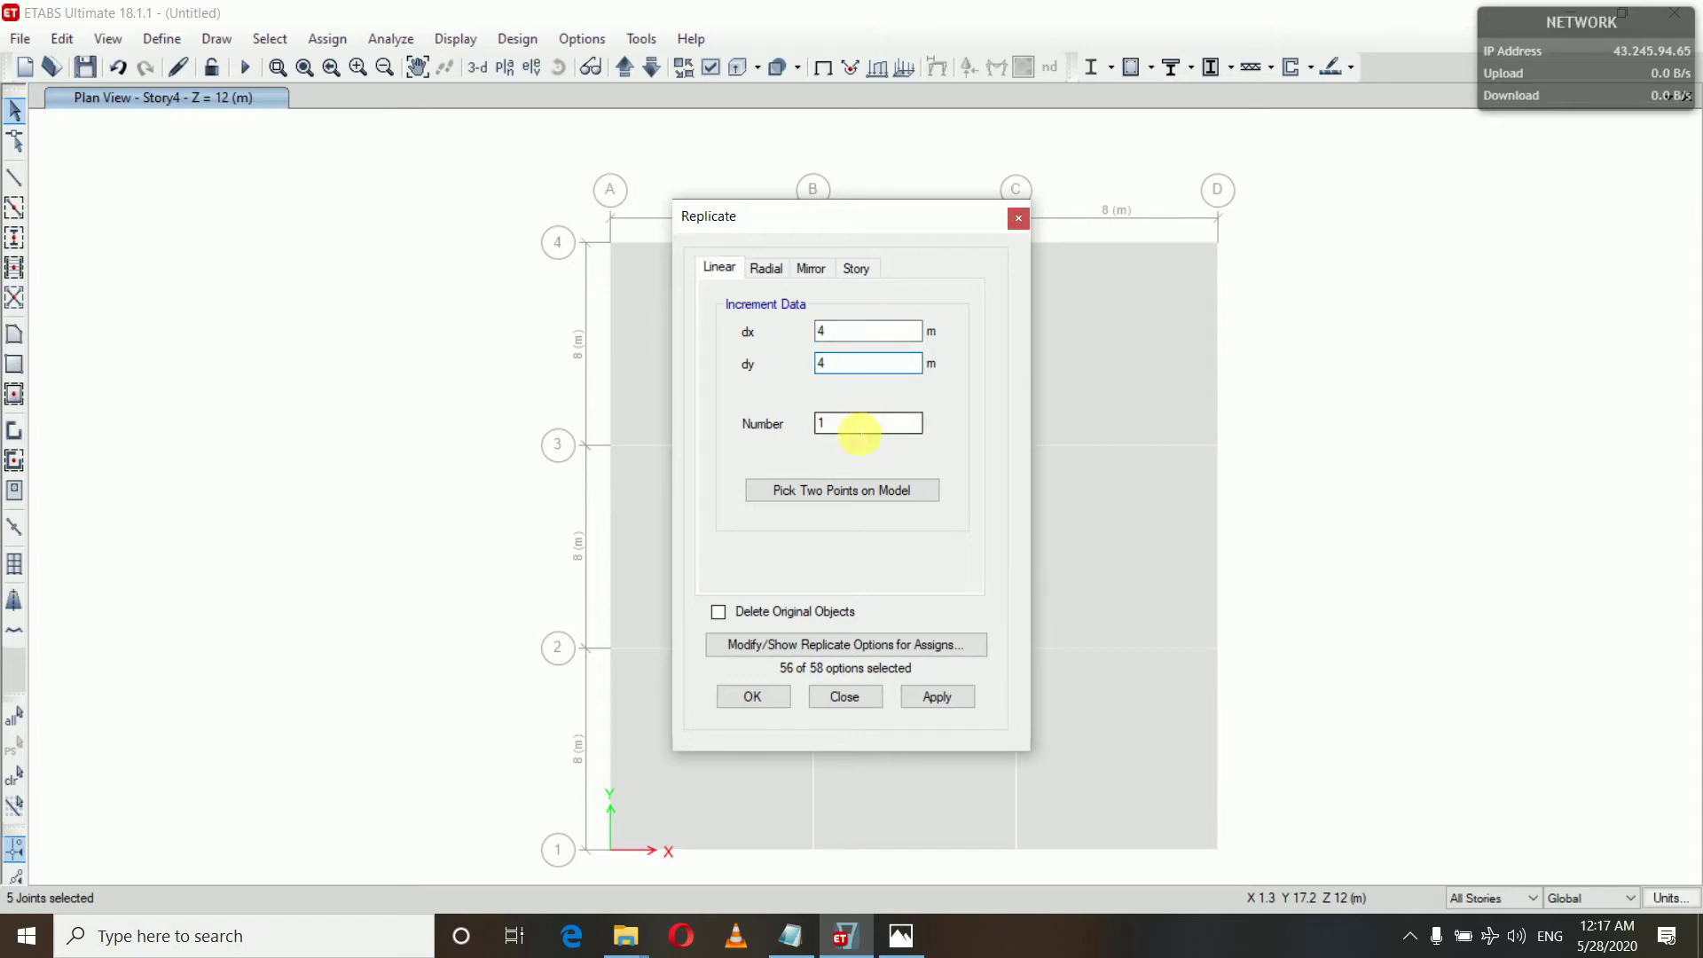
pyautogui.click(922, 696)
pyautogui.moveTo(870, 217); pyautogui.dragTo(330, 261)
# Step: Show the joints in plan by keeping Joint Objects on with Invisible off in the view options, and close the Replicate dialog
pyautogui.click(711, 67)
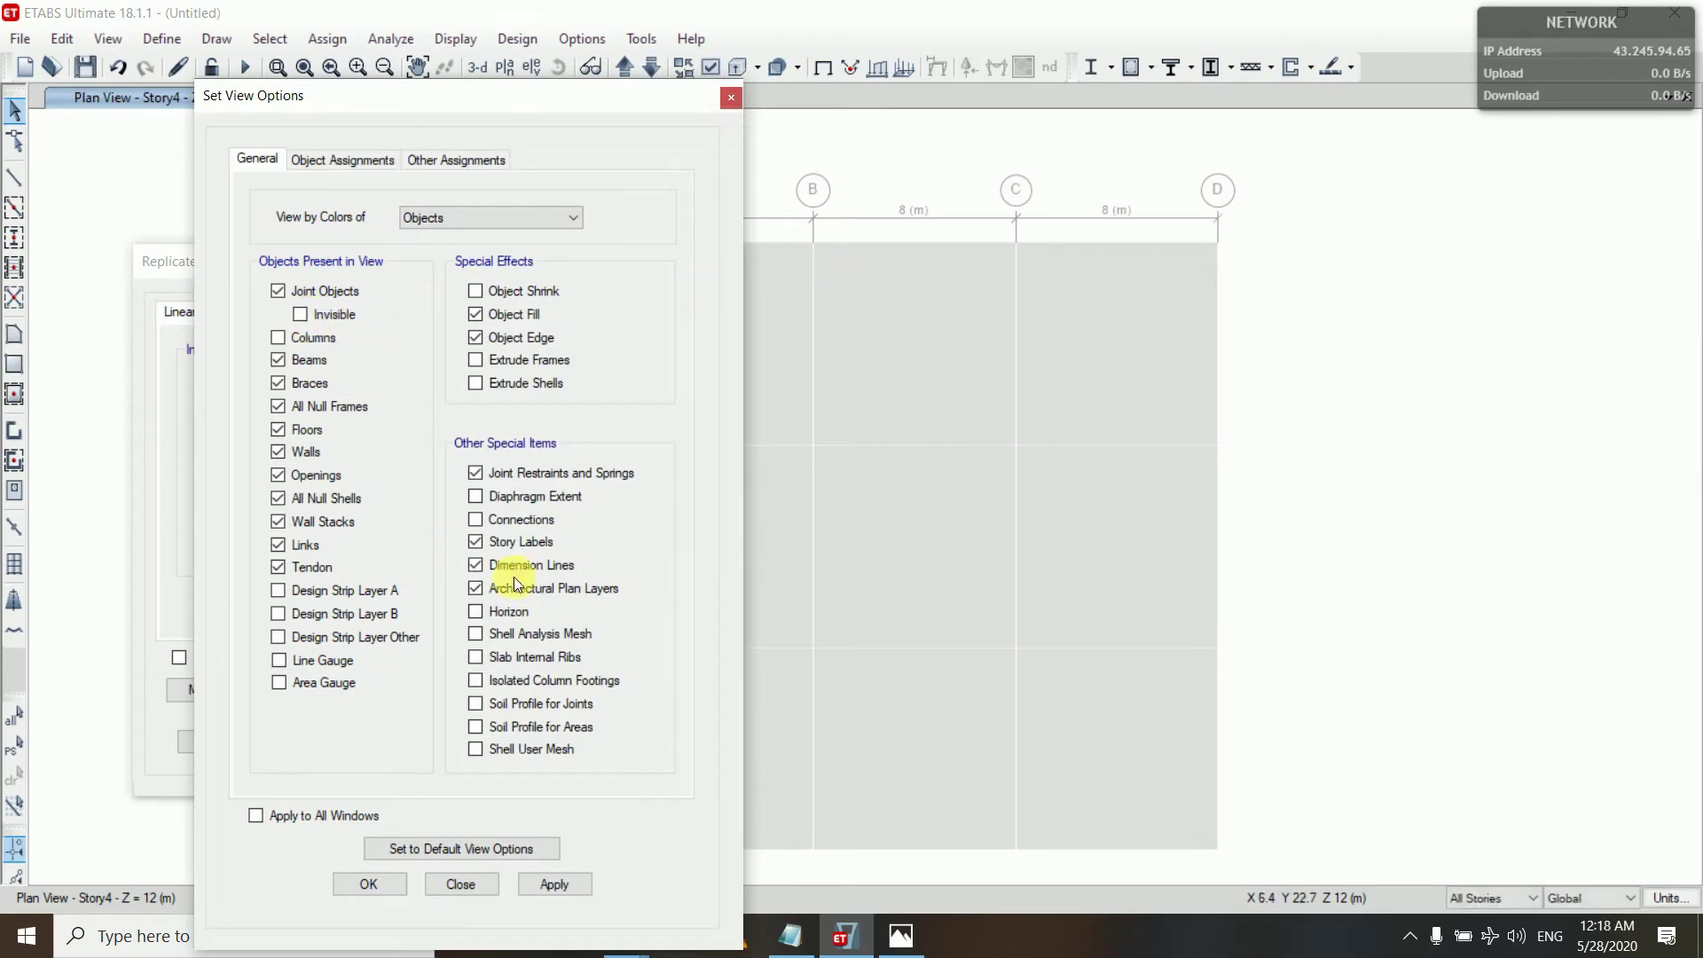
pyautogui.click(563, 881)
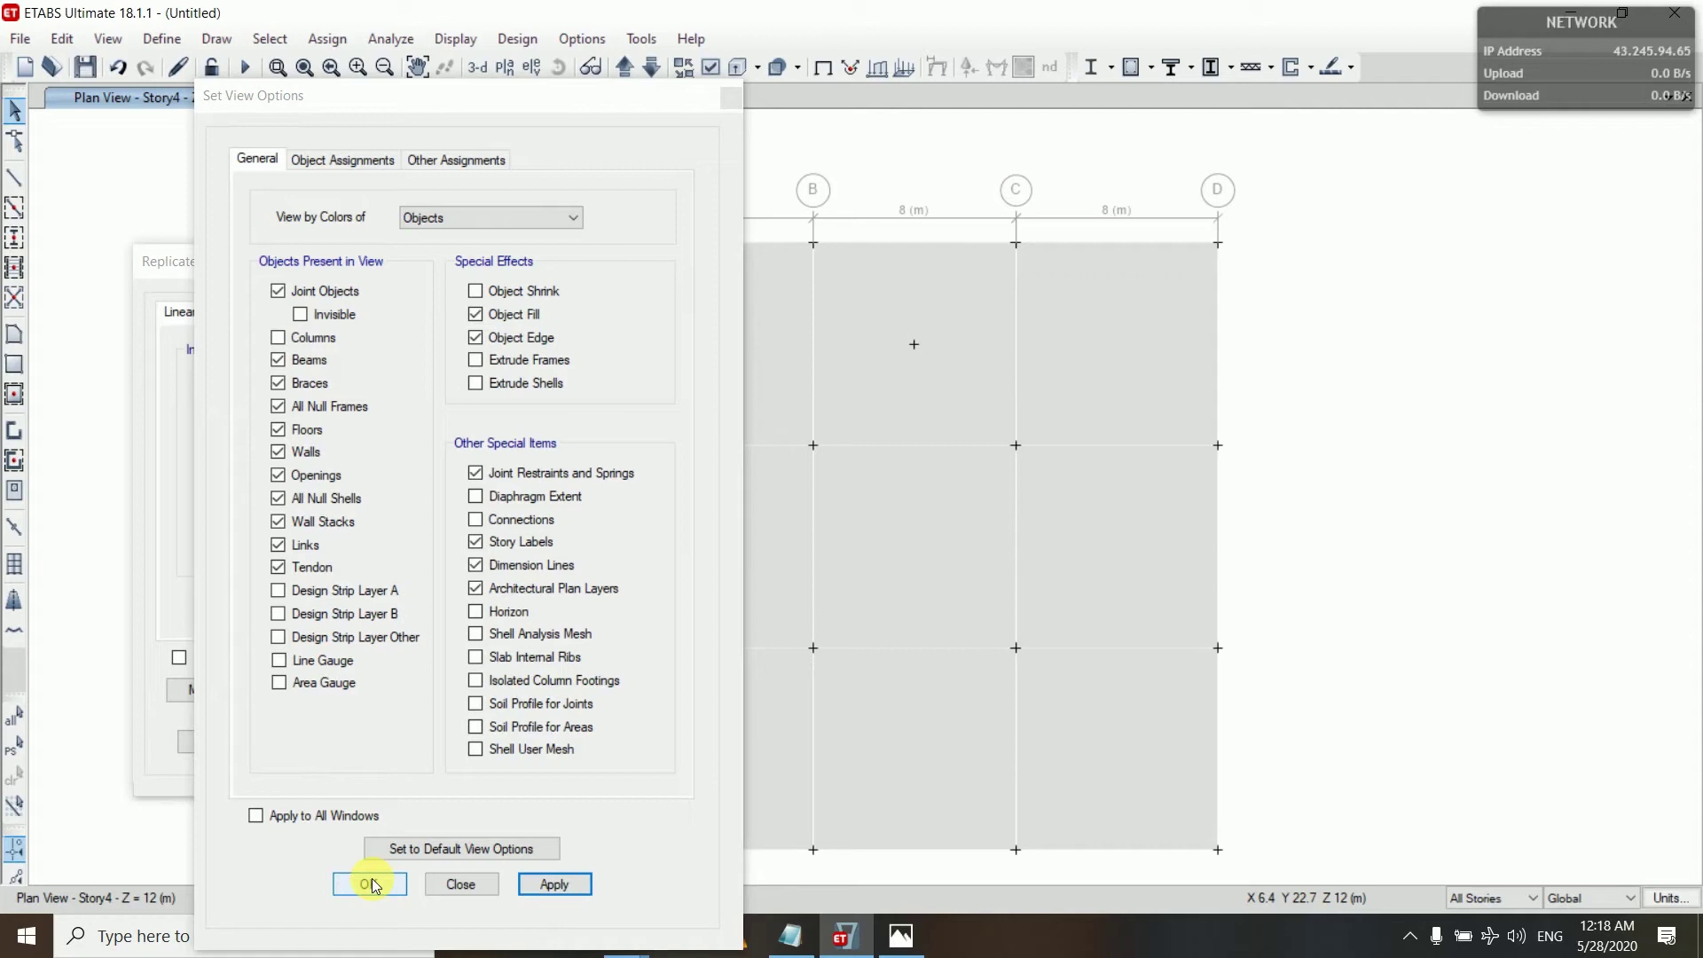
pyautogui.click(371, 885)
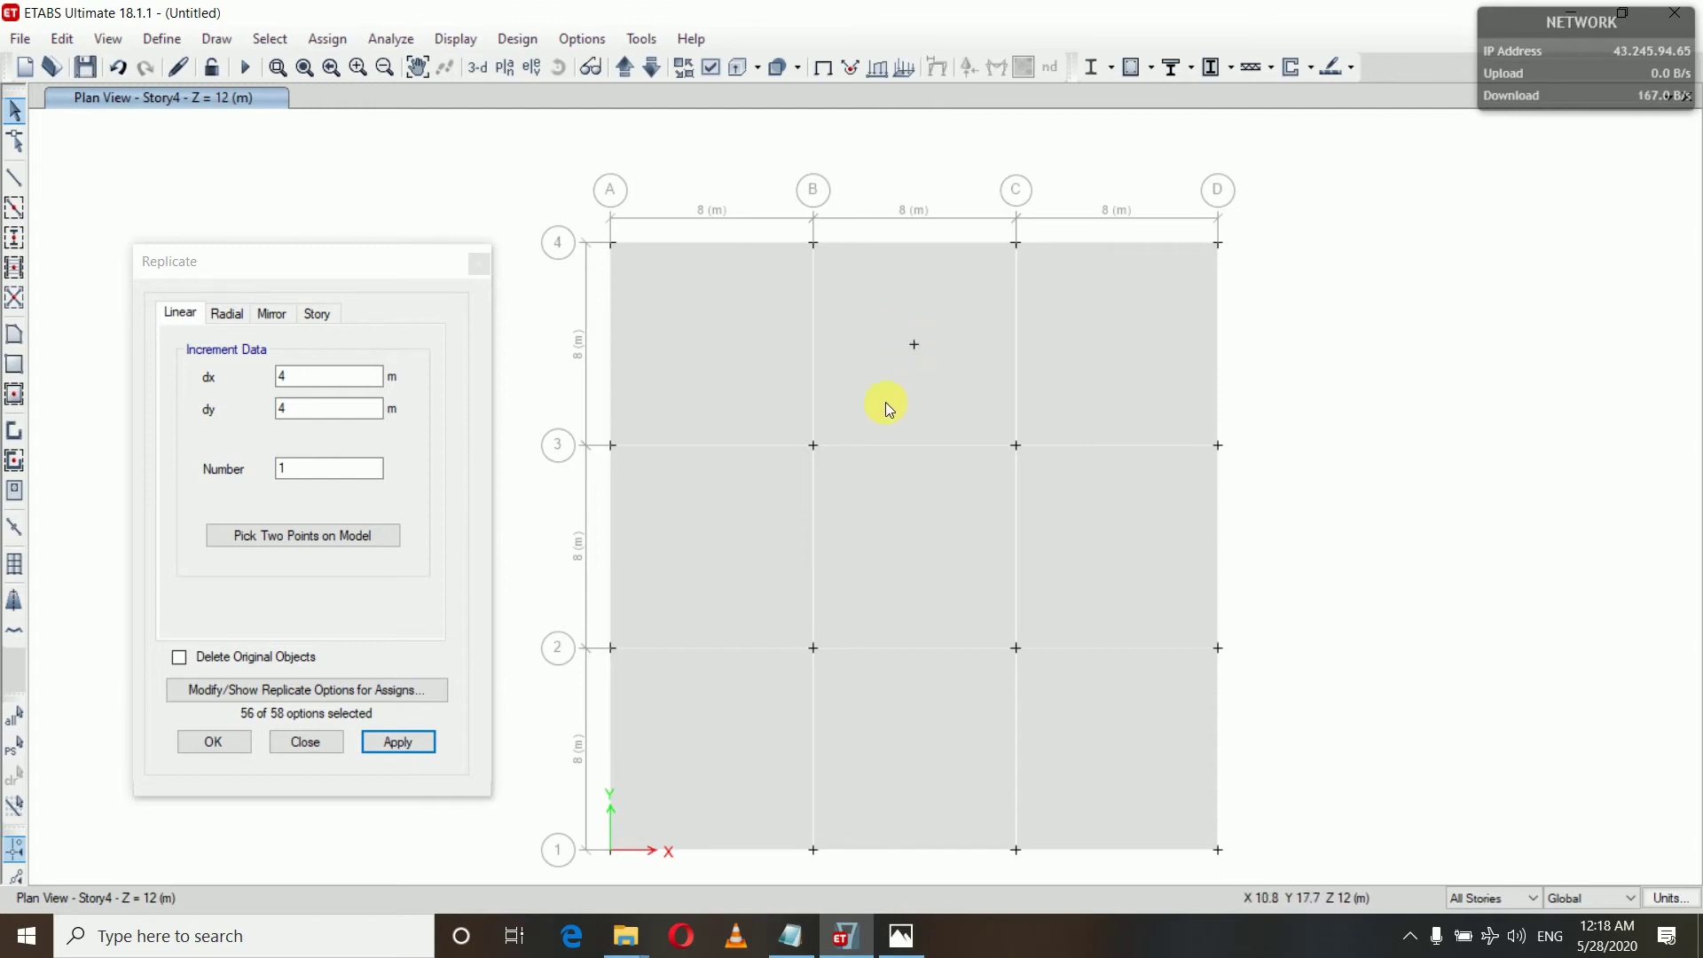
pyautogui.click(710, 68)
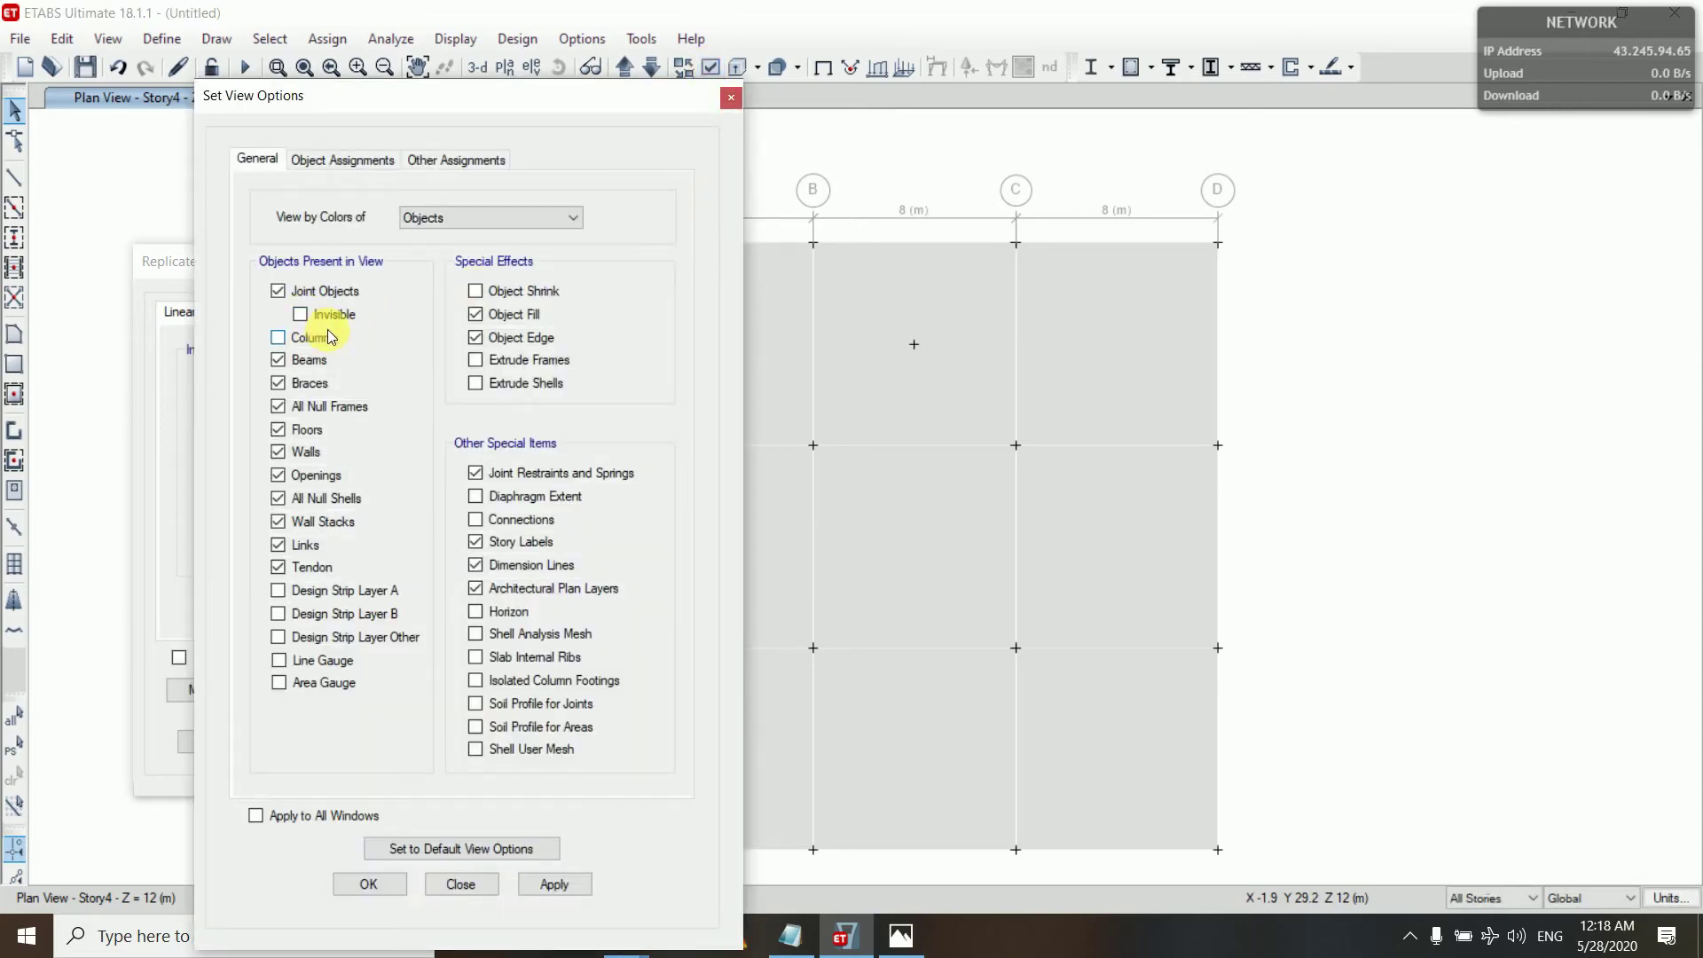
pyautogui.click(366, 886)
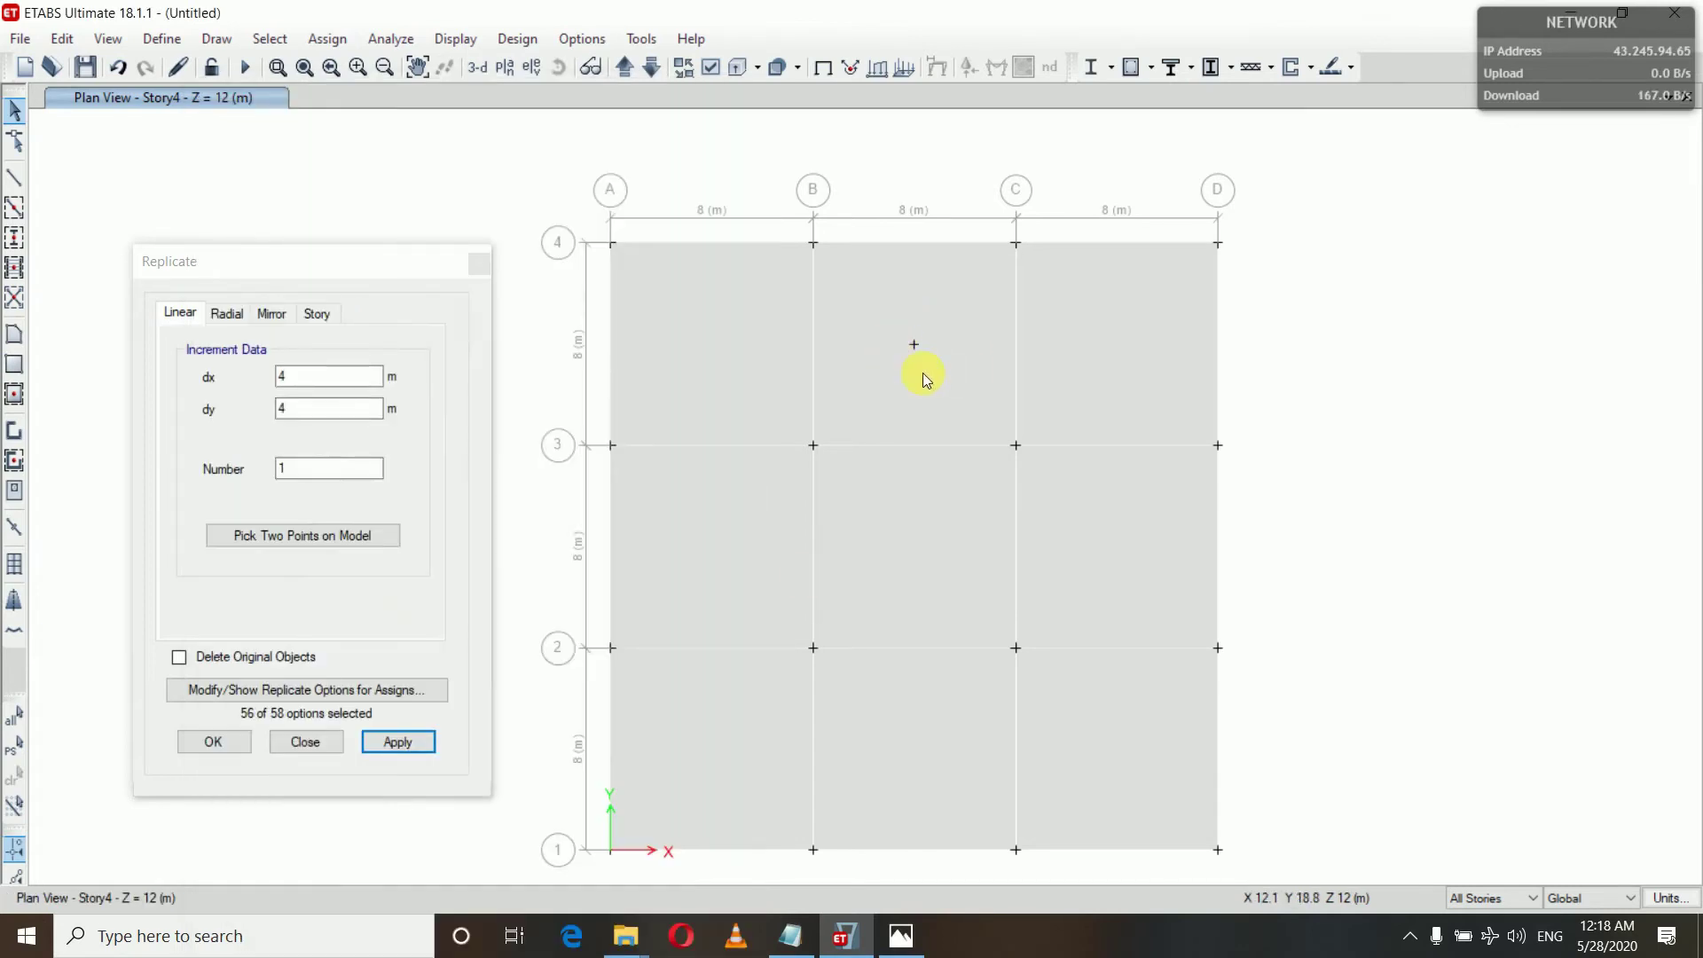
pyautogui.click(213, 741)
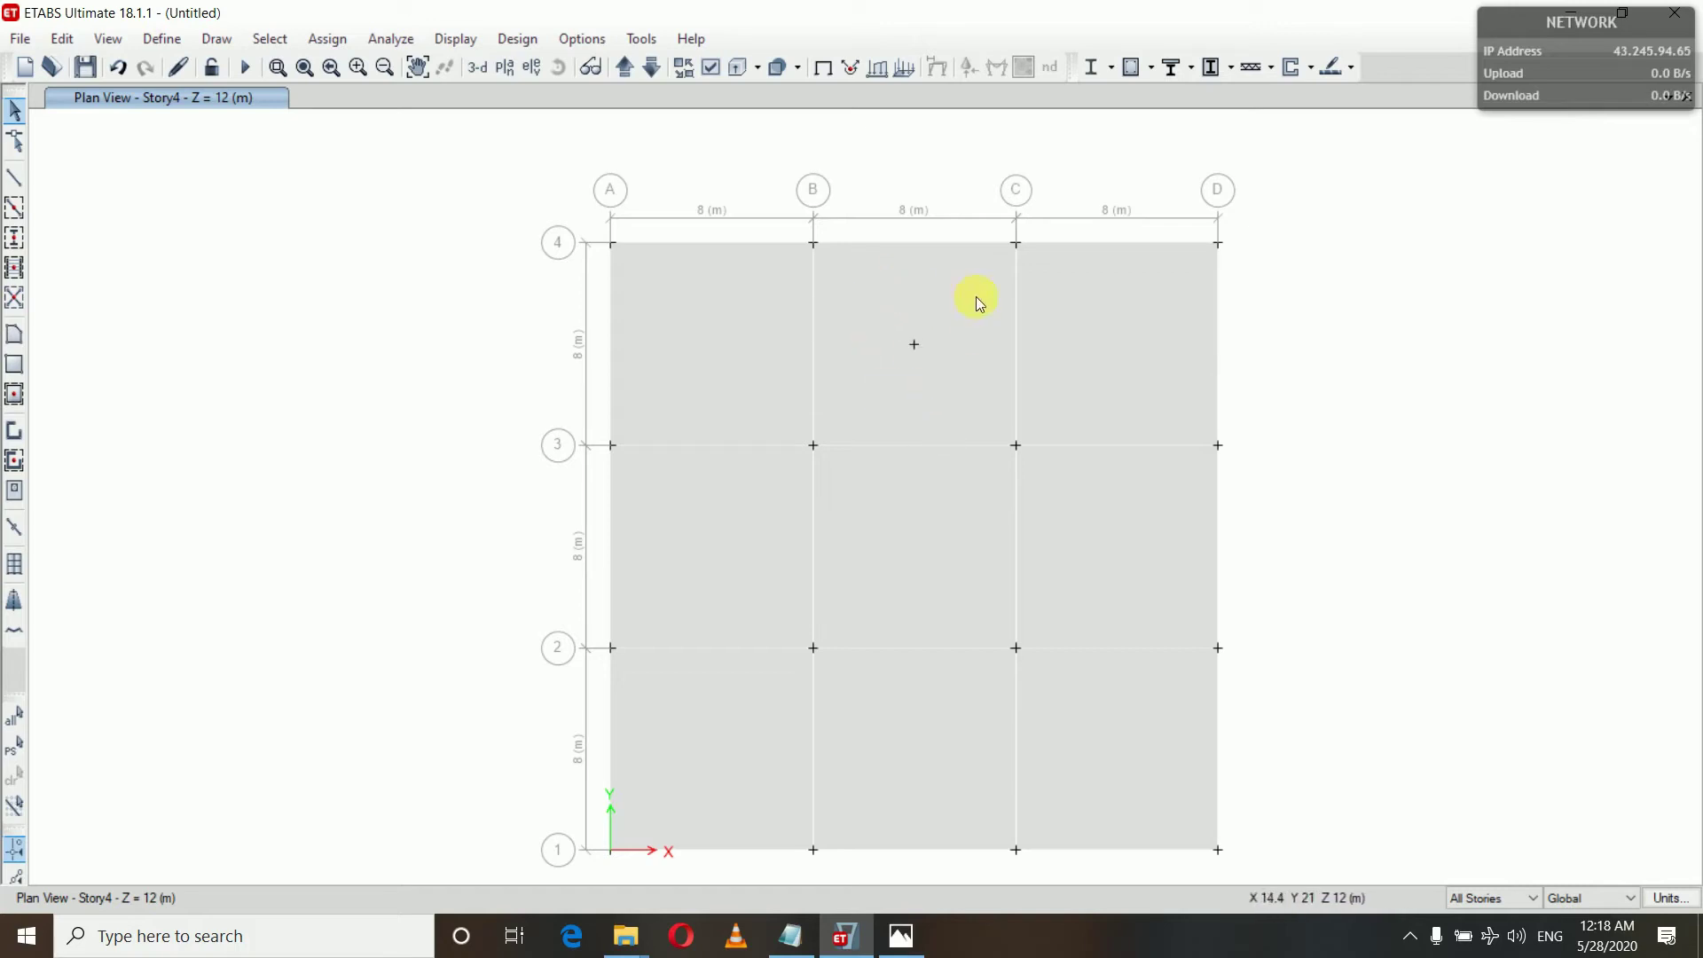
# Step: Replicate the joint at the centre of the panel between grids B-C and 3-4 linearly by dx 0 and dy 2 m
pyautogui.click(933, 362)
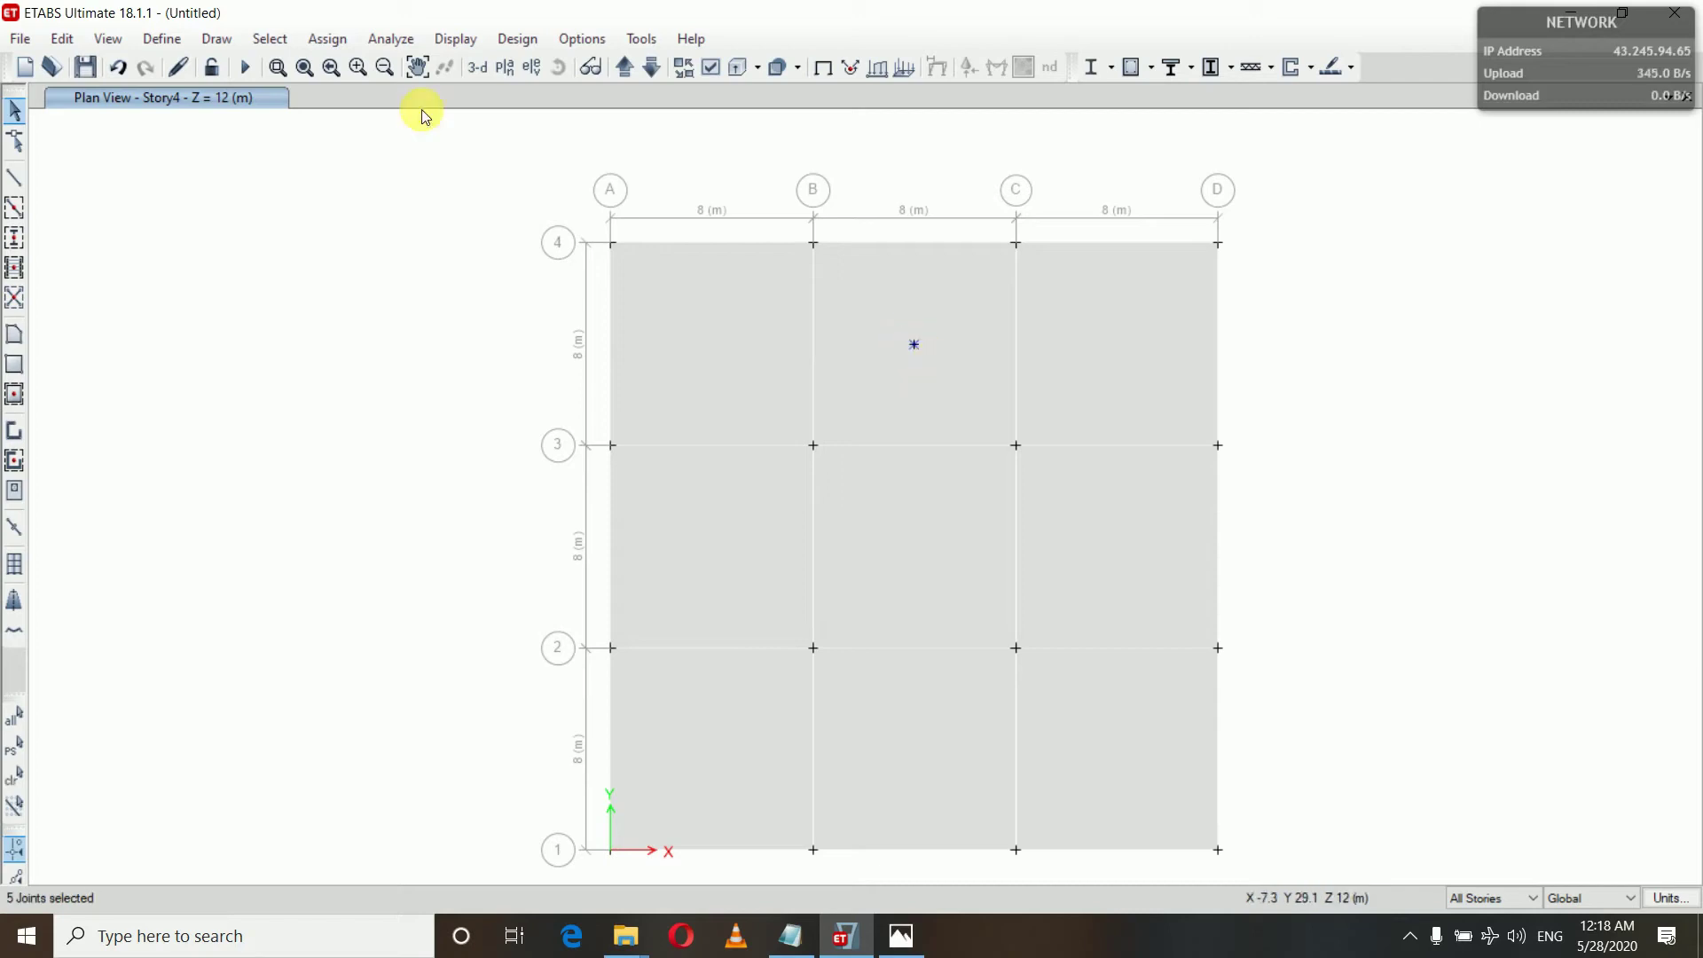
pyautogui.click(64, 39)
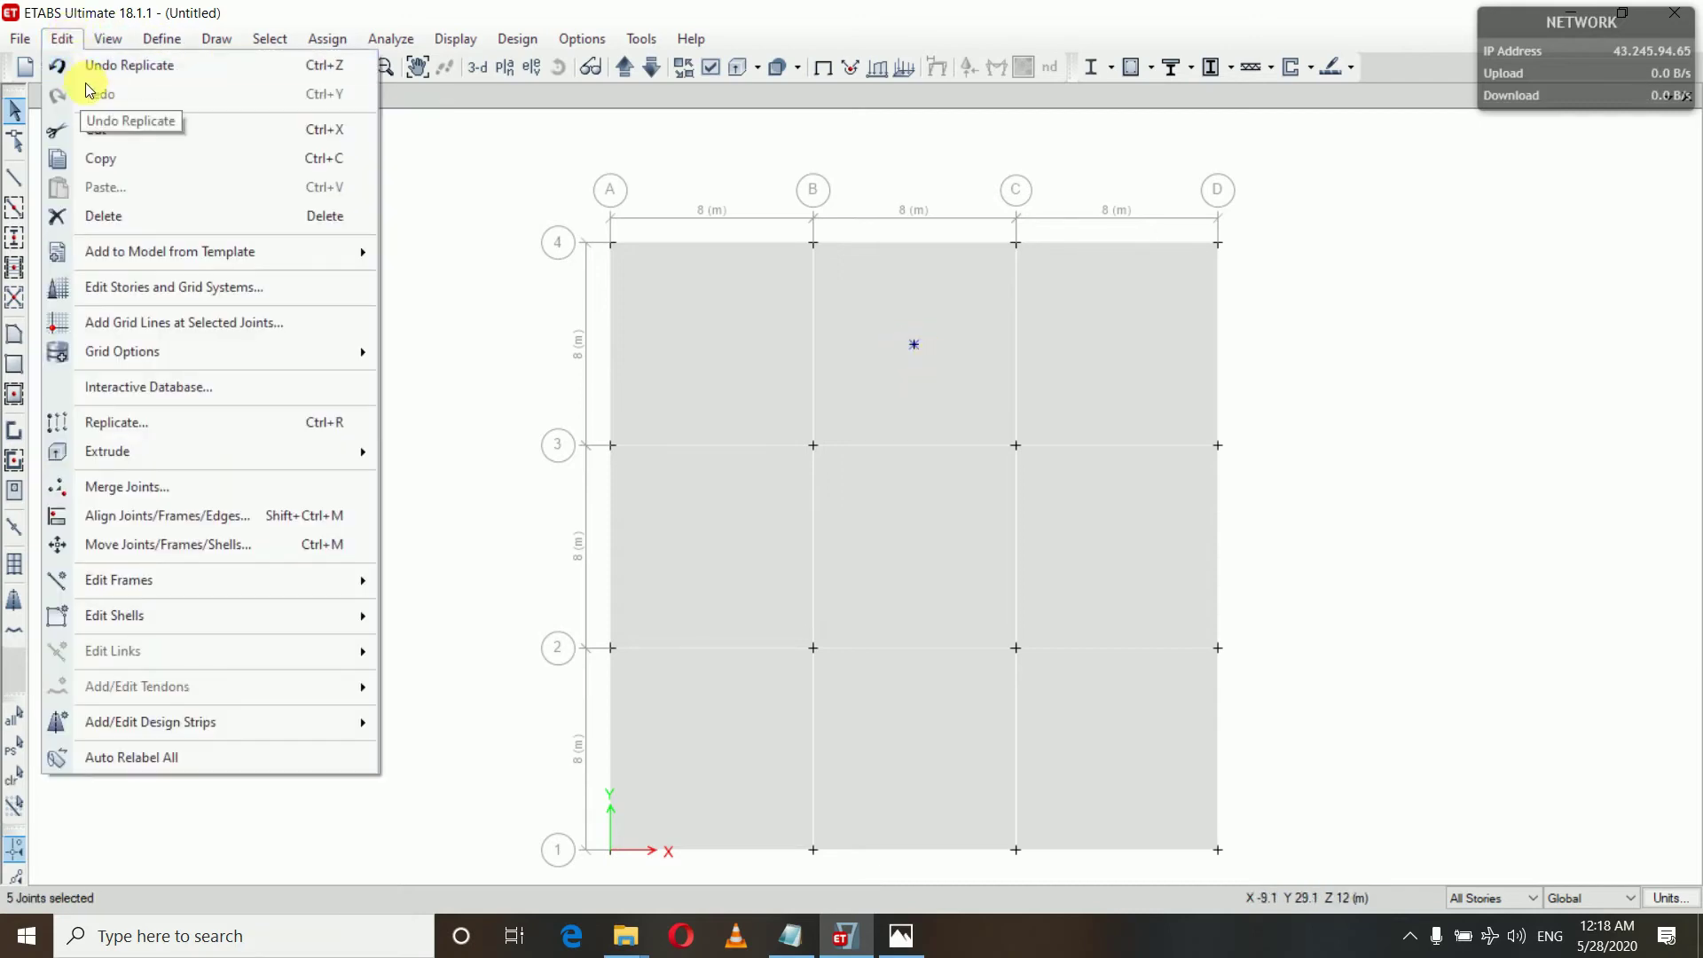
pyautogui.click(223, 425)
pyautogui.click(319, 409)
pyautogui.write('2')
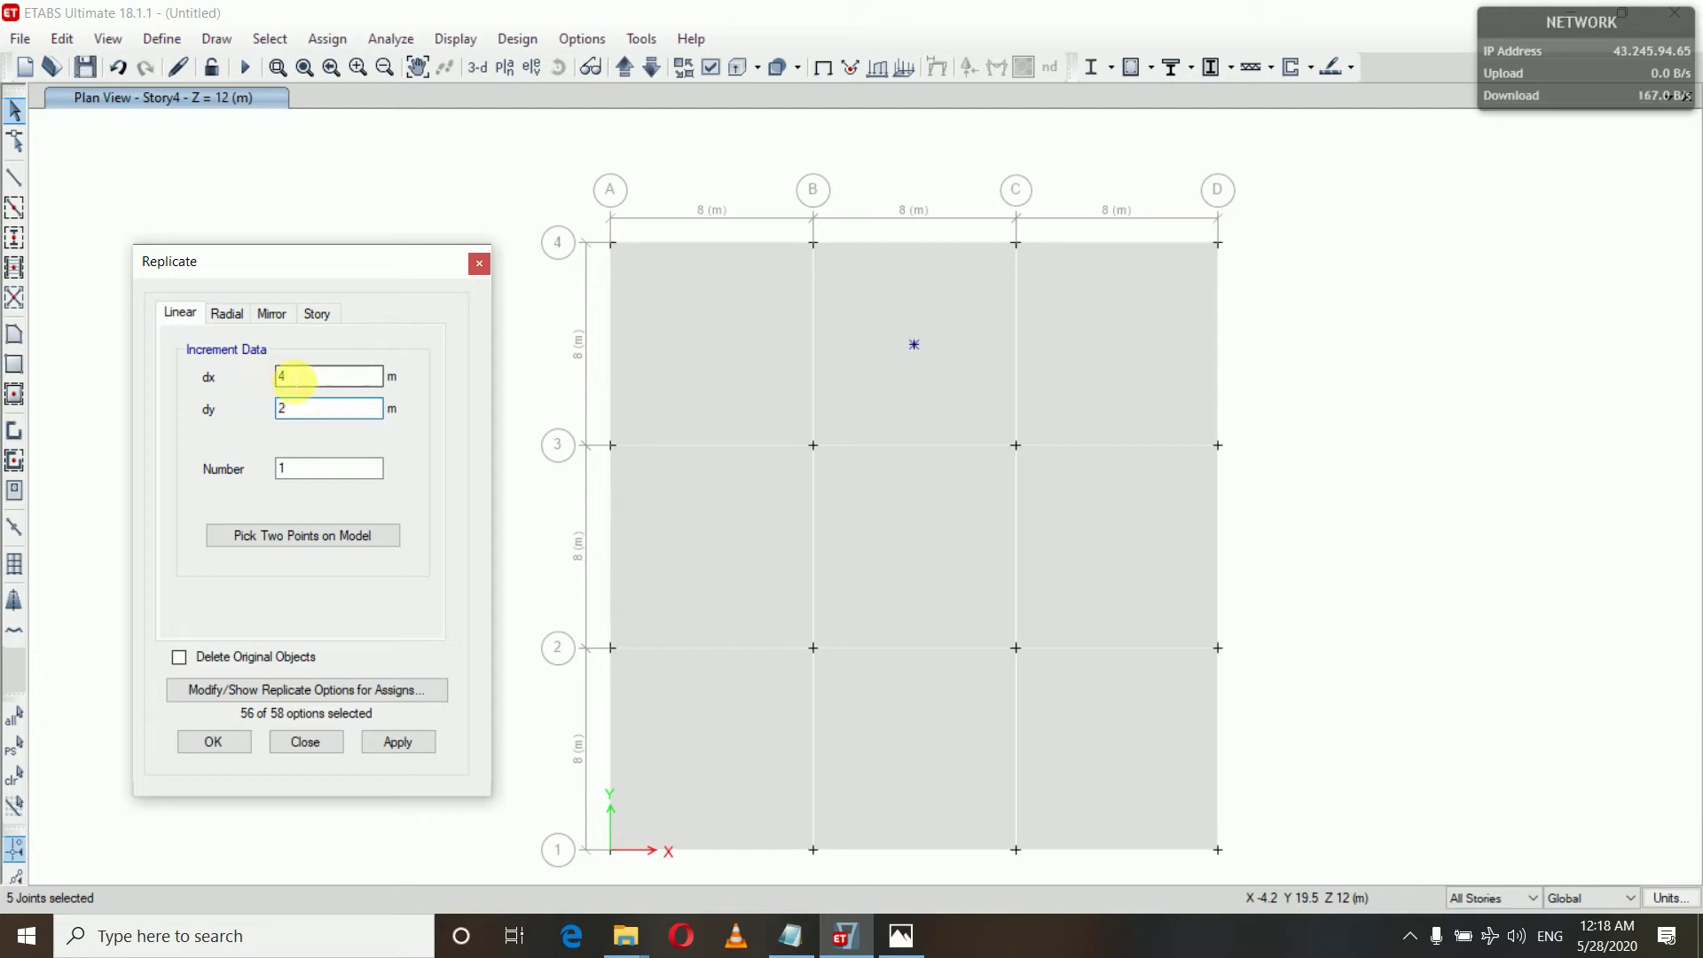
pyautogui.click(291, 380)
pyautogui.press('BackSpace')
pyautogui.write('0')
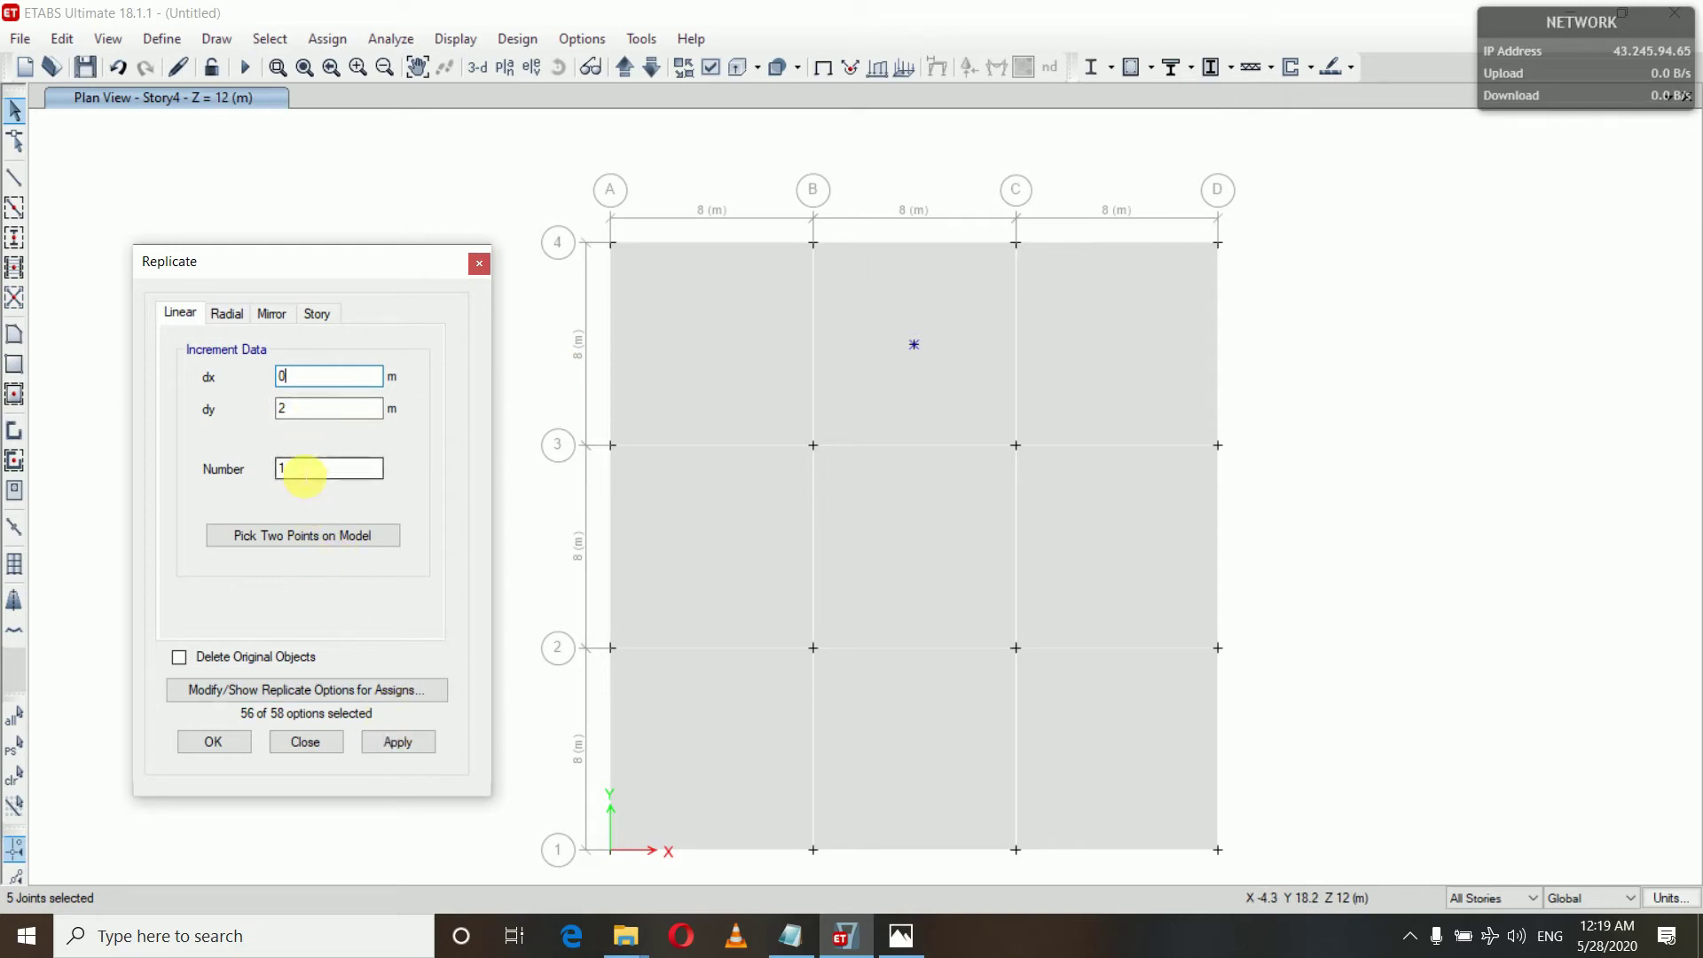
pyautogui.click(427, 740)
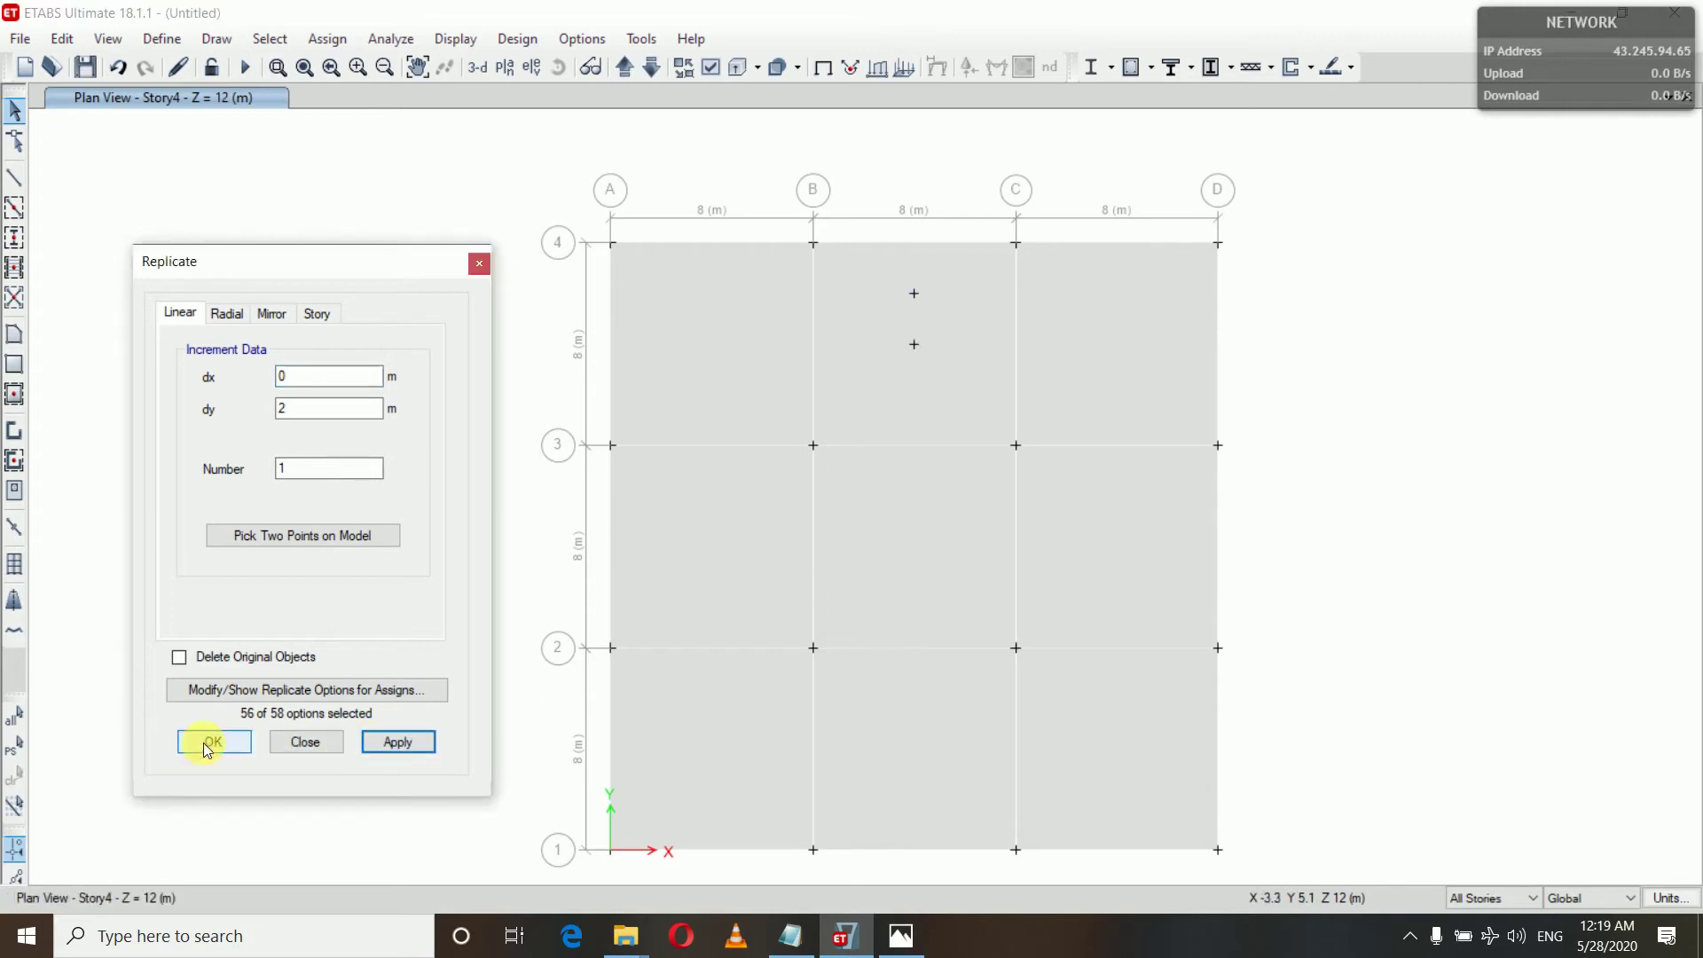
pyautogui.click(211, 745)
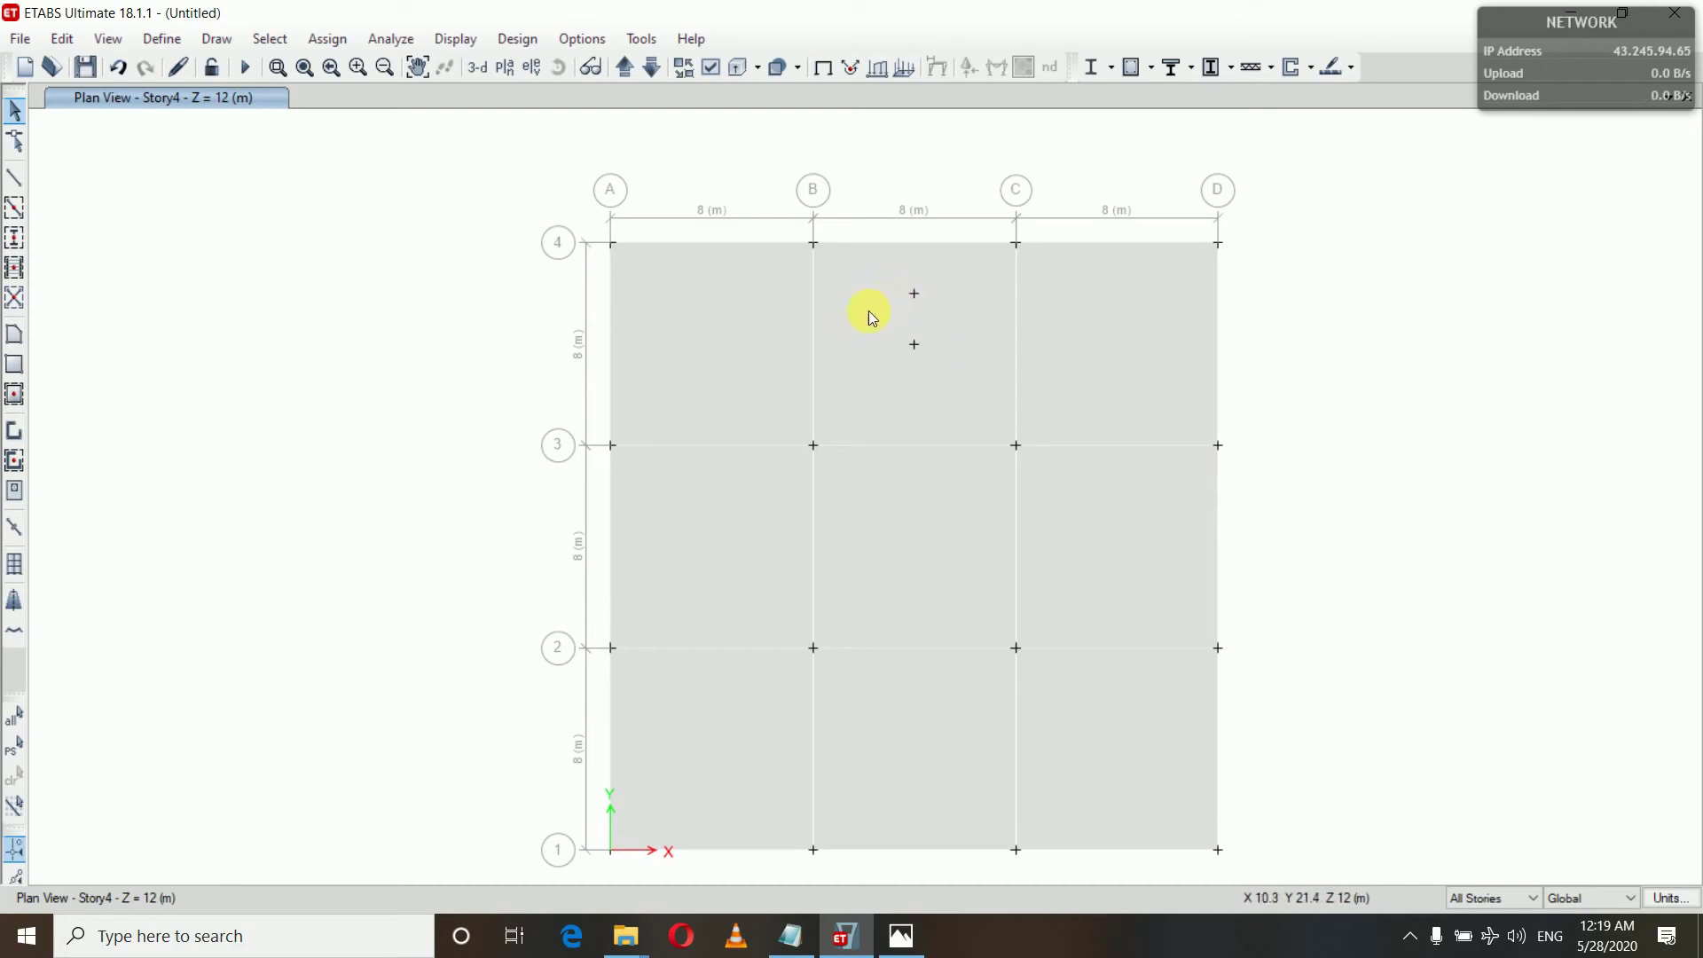
# Step: Check the reference image, select the upper panel joint and set up a radial replicate about the panel's centre joint (X 12, Y 20)
pyautogui.click(900, 936)
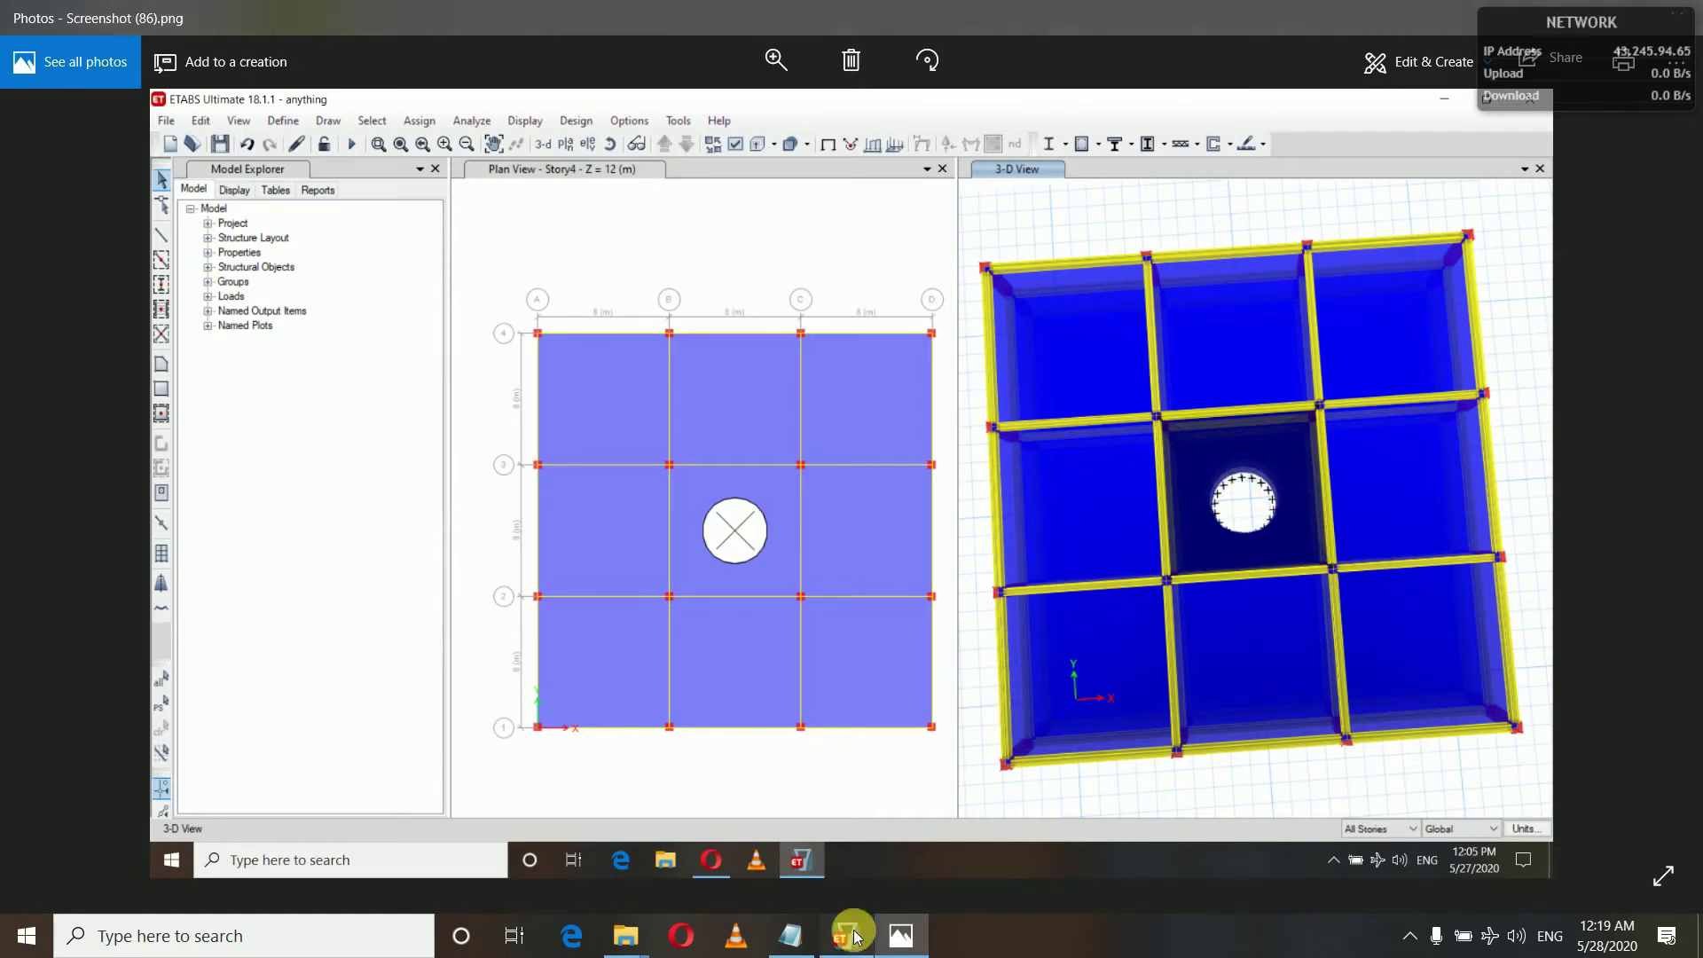
pyautogui.hotkey('alt', 'Tab')
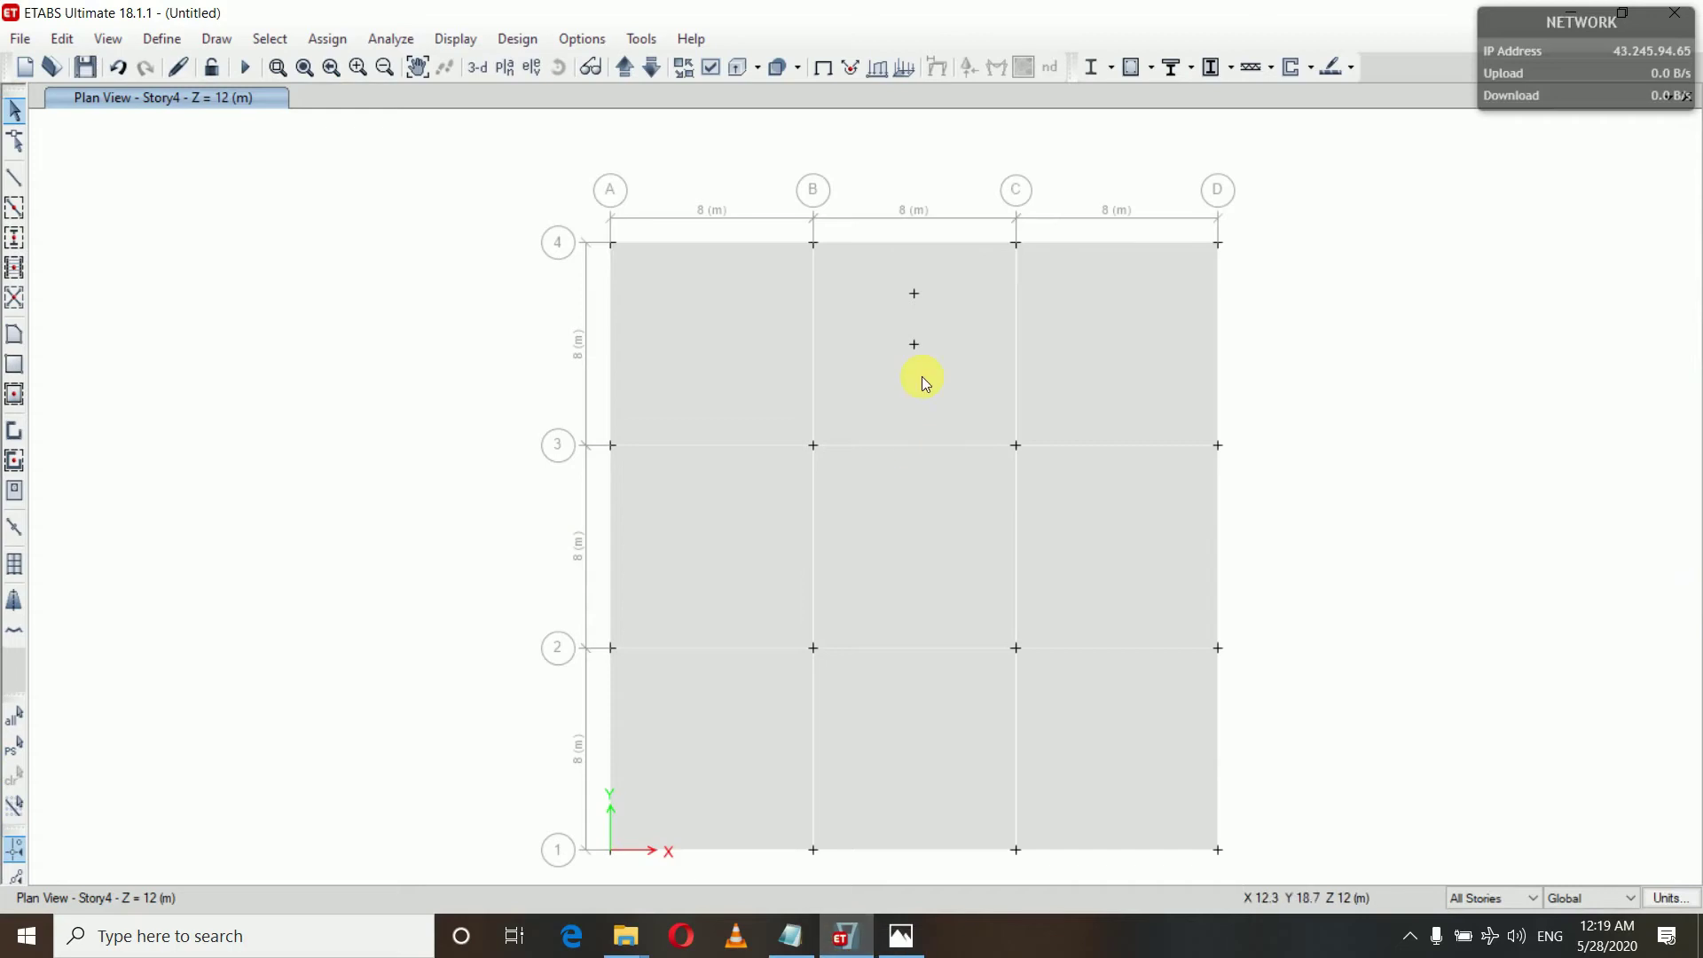
pyautogui.click(914, 294)
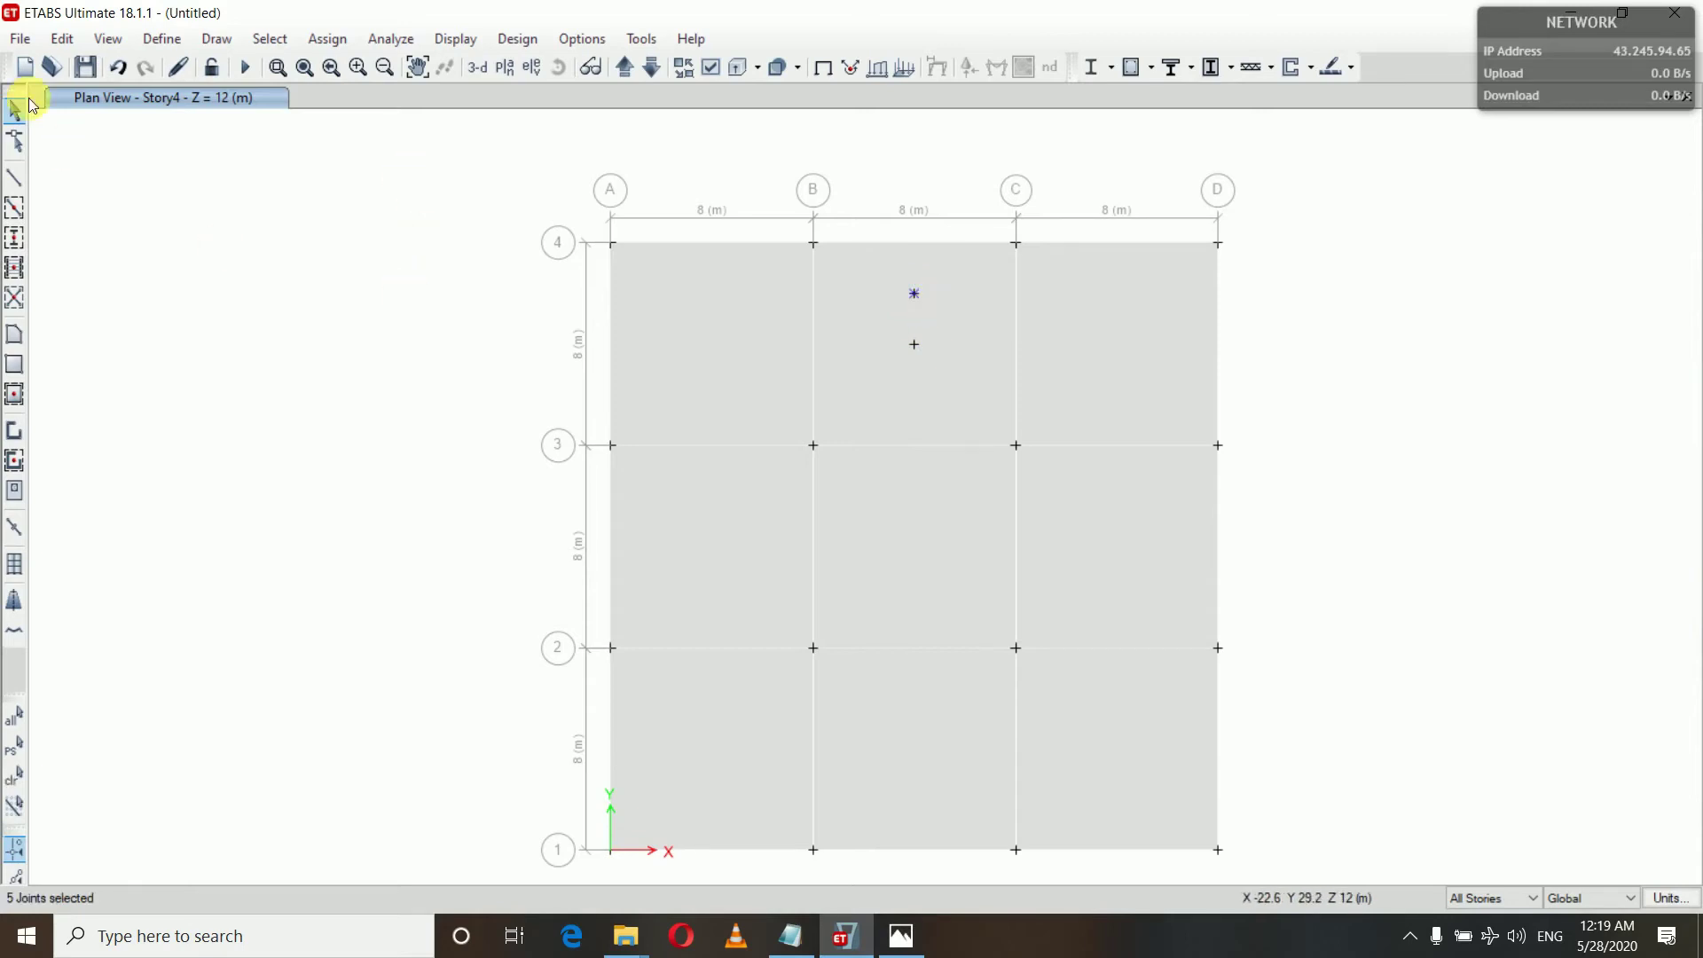
pyautogui.click(68, 39)
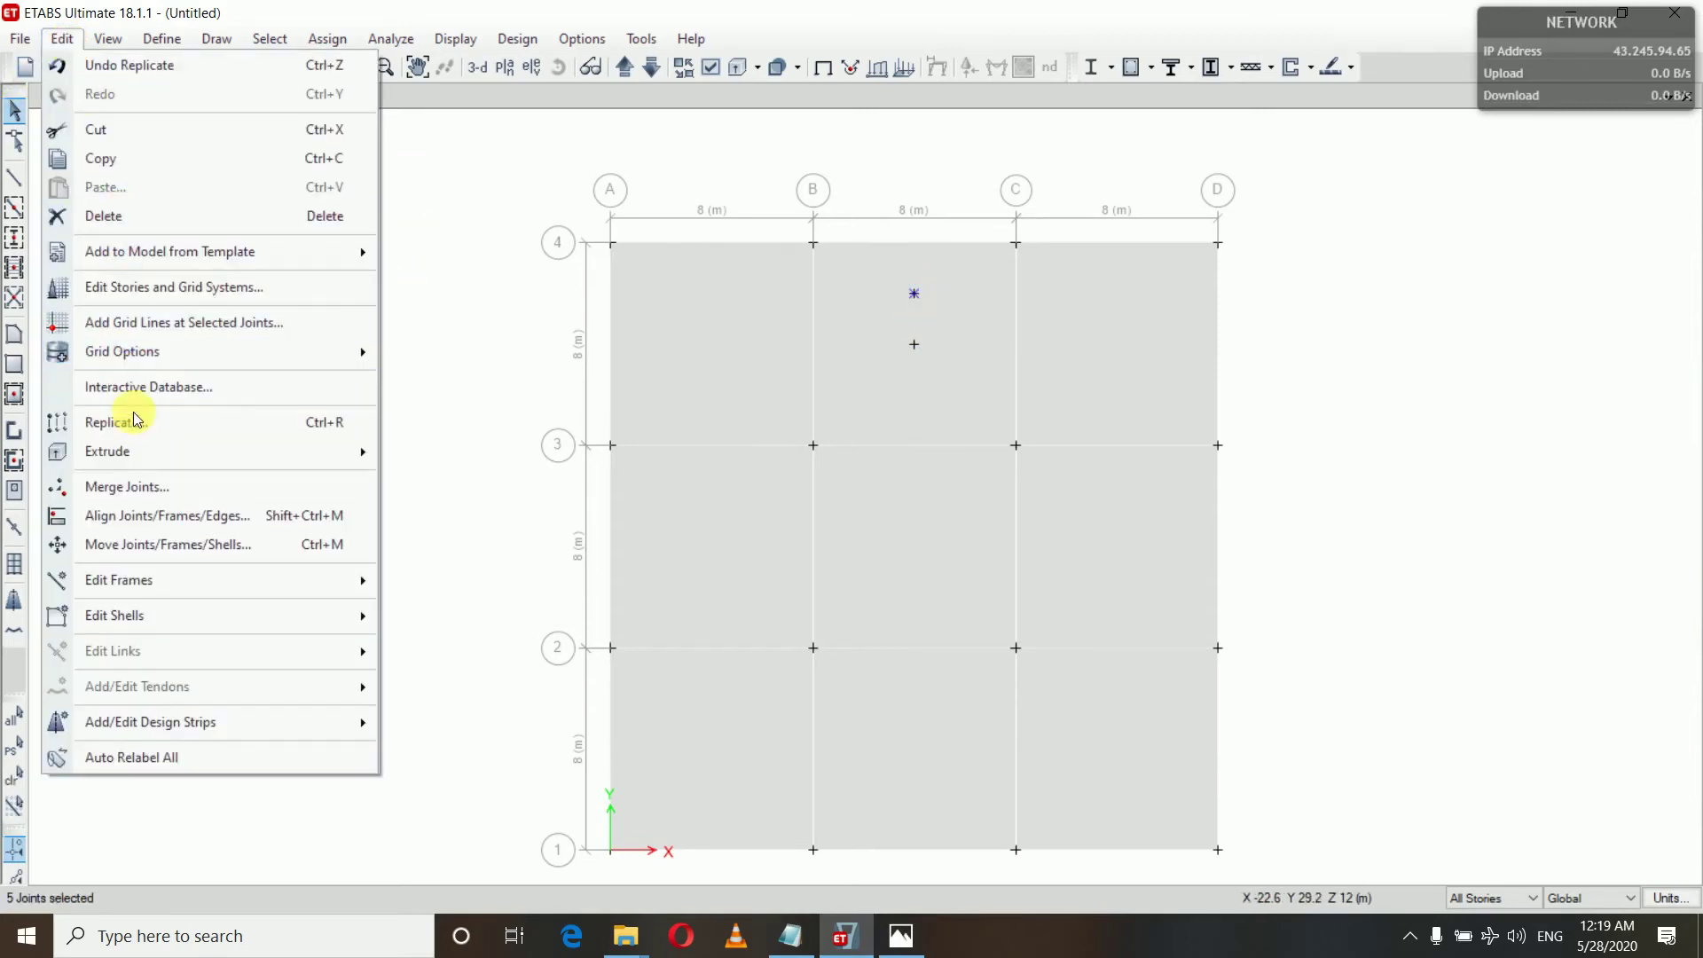
pyautogui.click(139, 426)
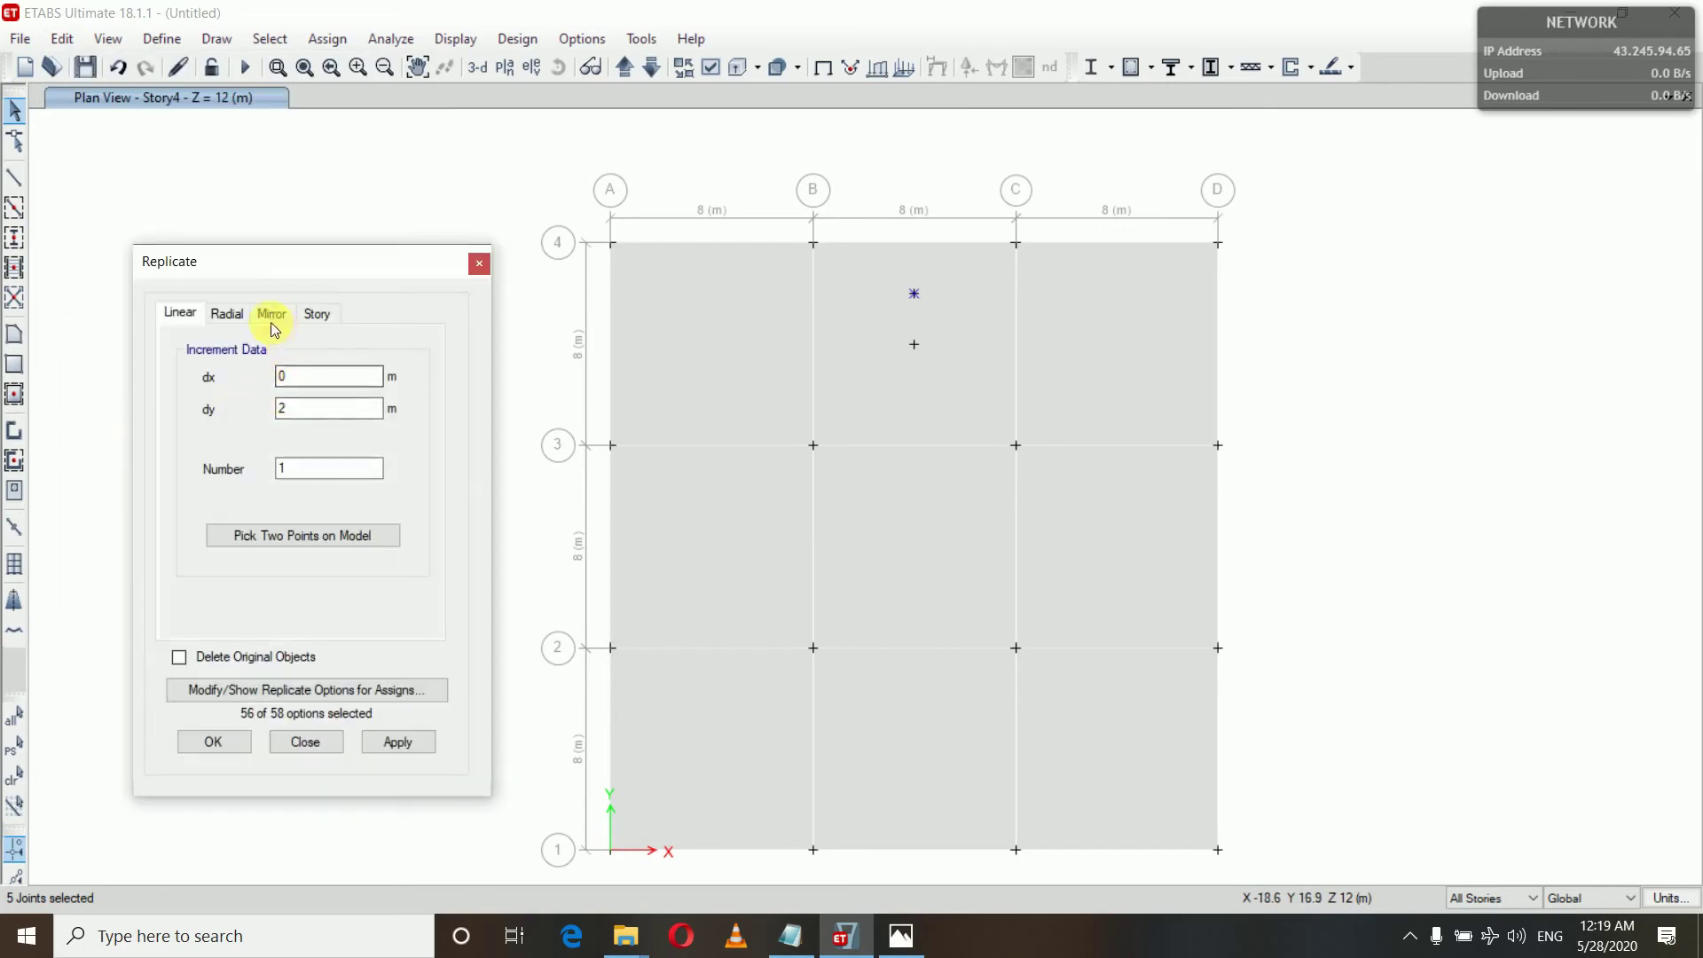
pyautogui.click(227, 314)
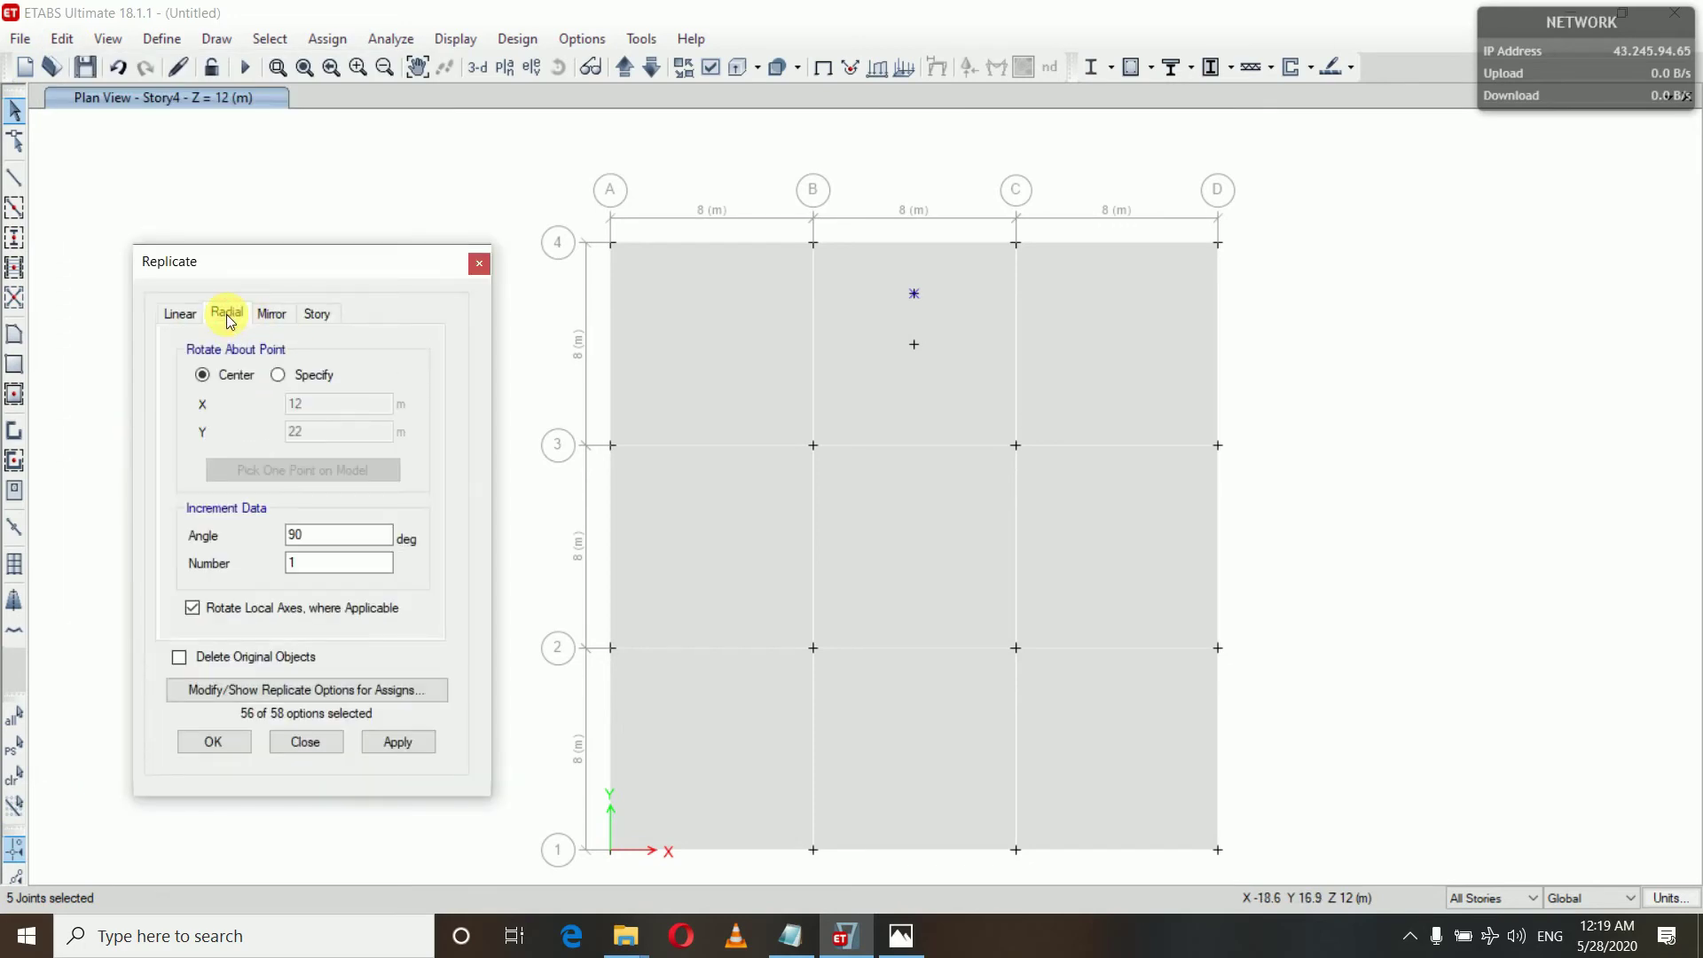
pyautogui.click(277, 377)
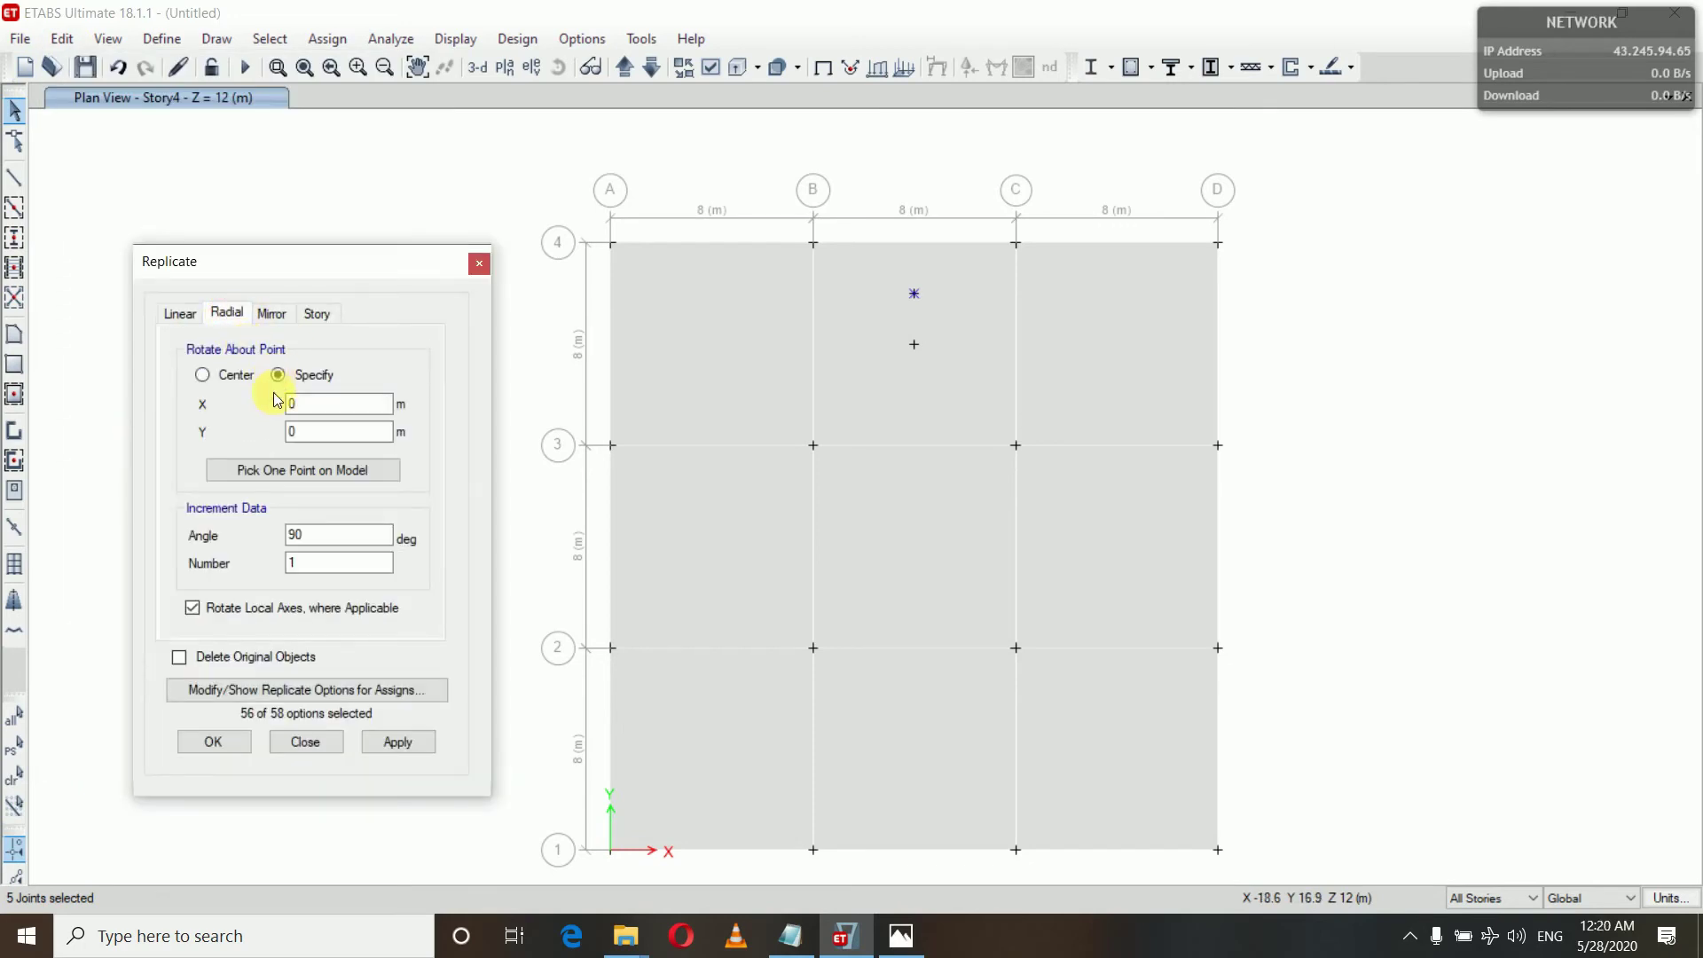
pyautogui.click(261, 470)
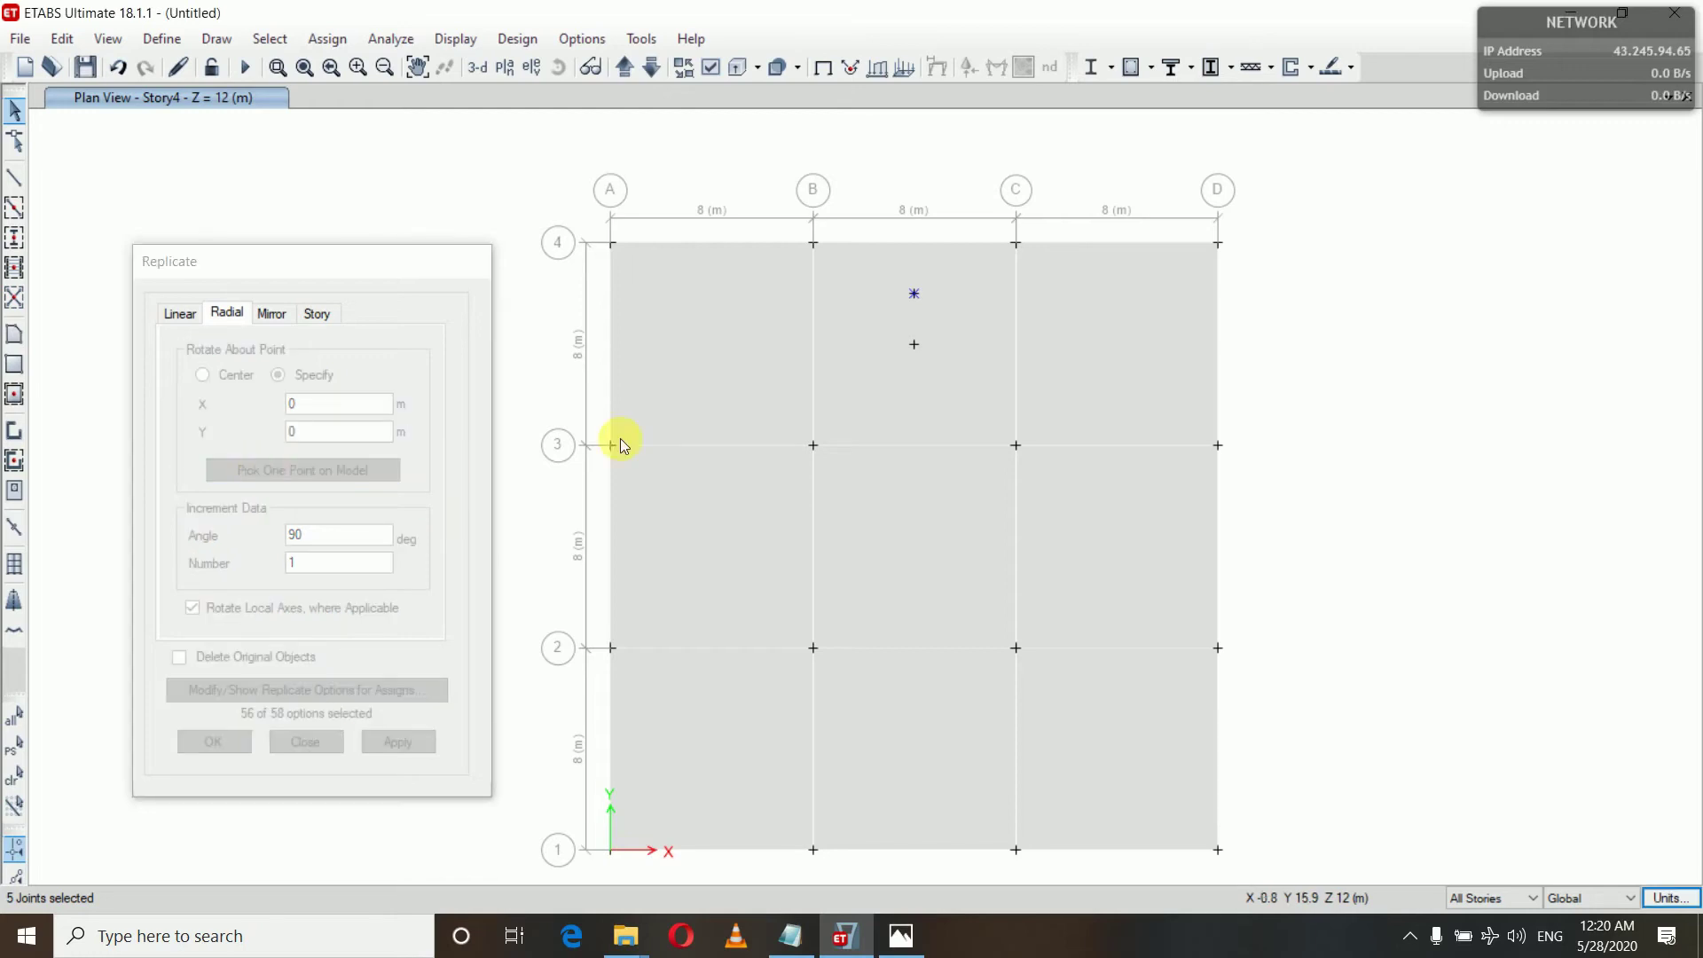
pyautogui.click(913, 343)
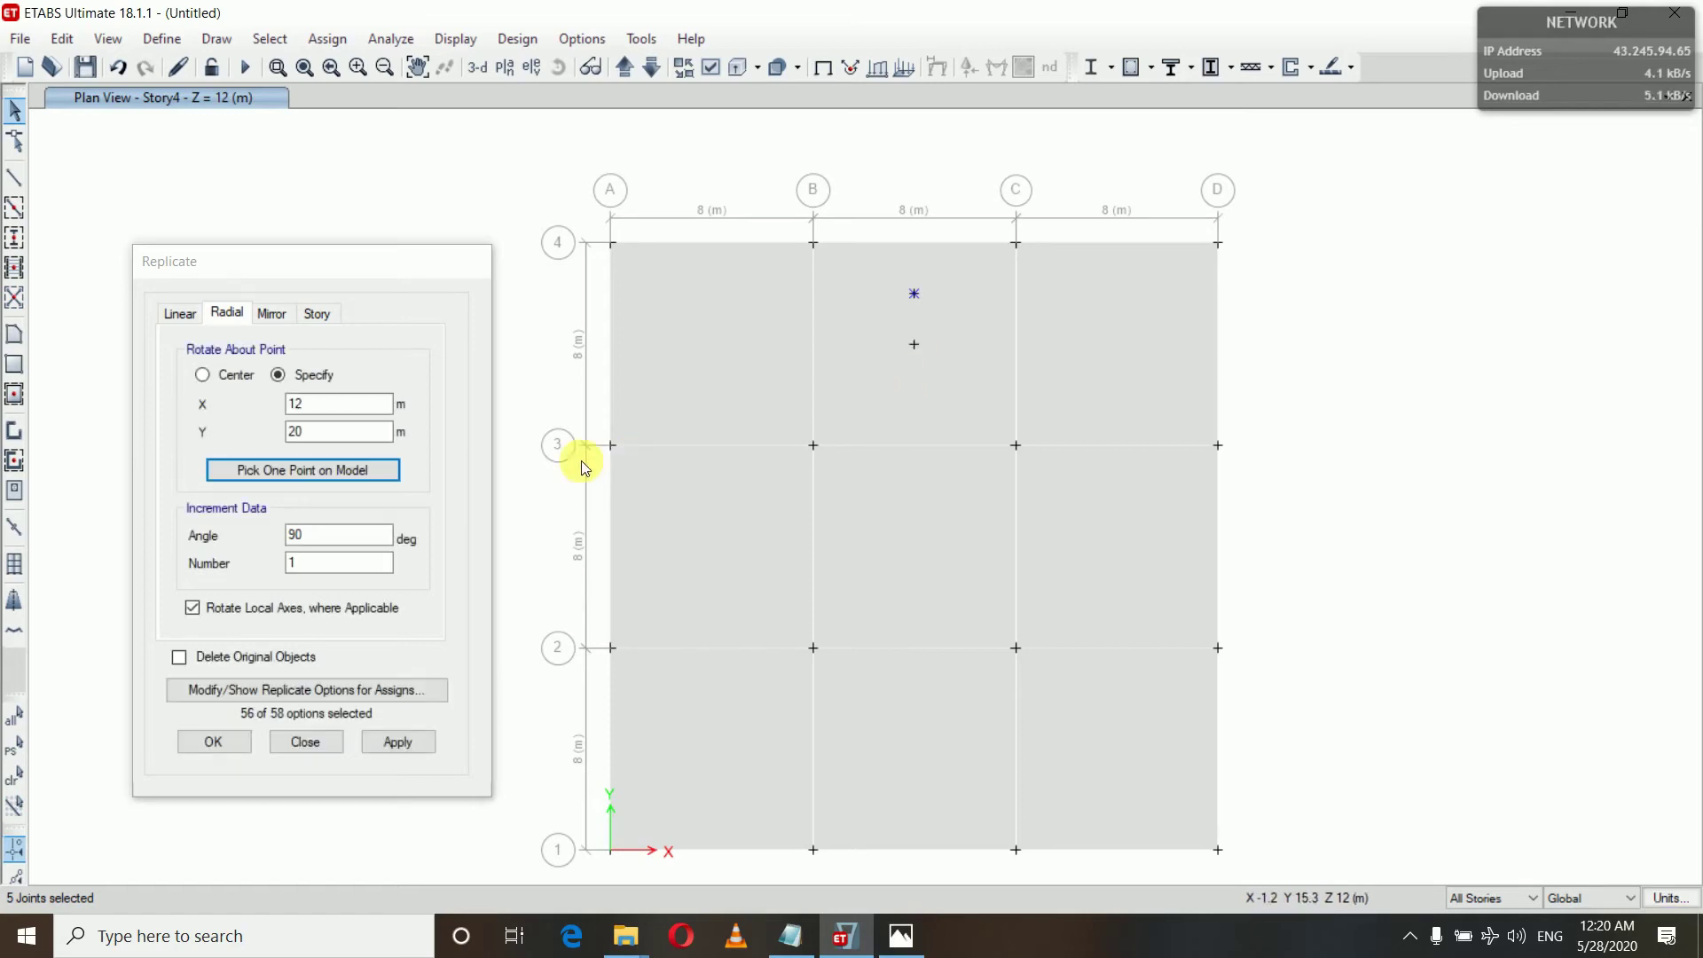
# Step: Replicate the selected joint radially with an angle of 20 degrees and 18 copies, forming a circle of joints
pyautogui.click(326, 537)
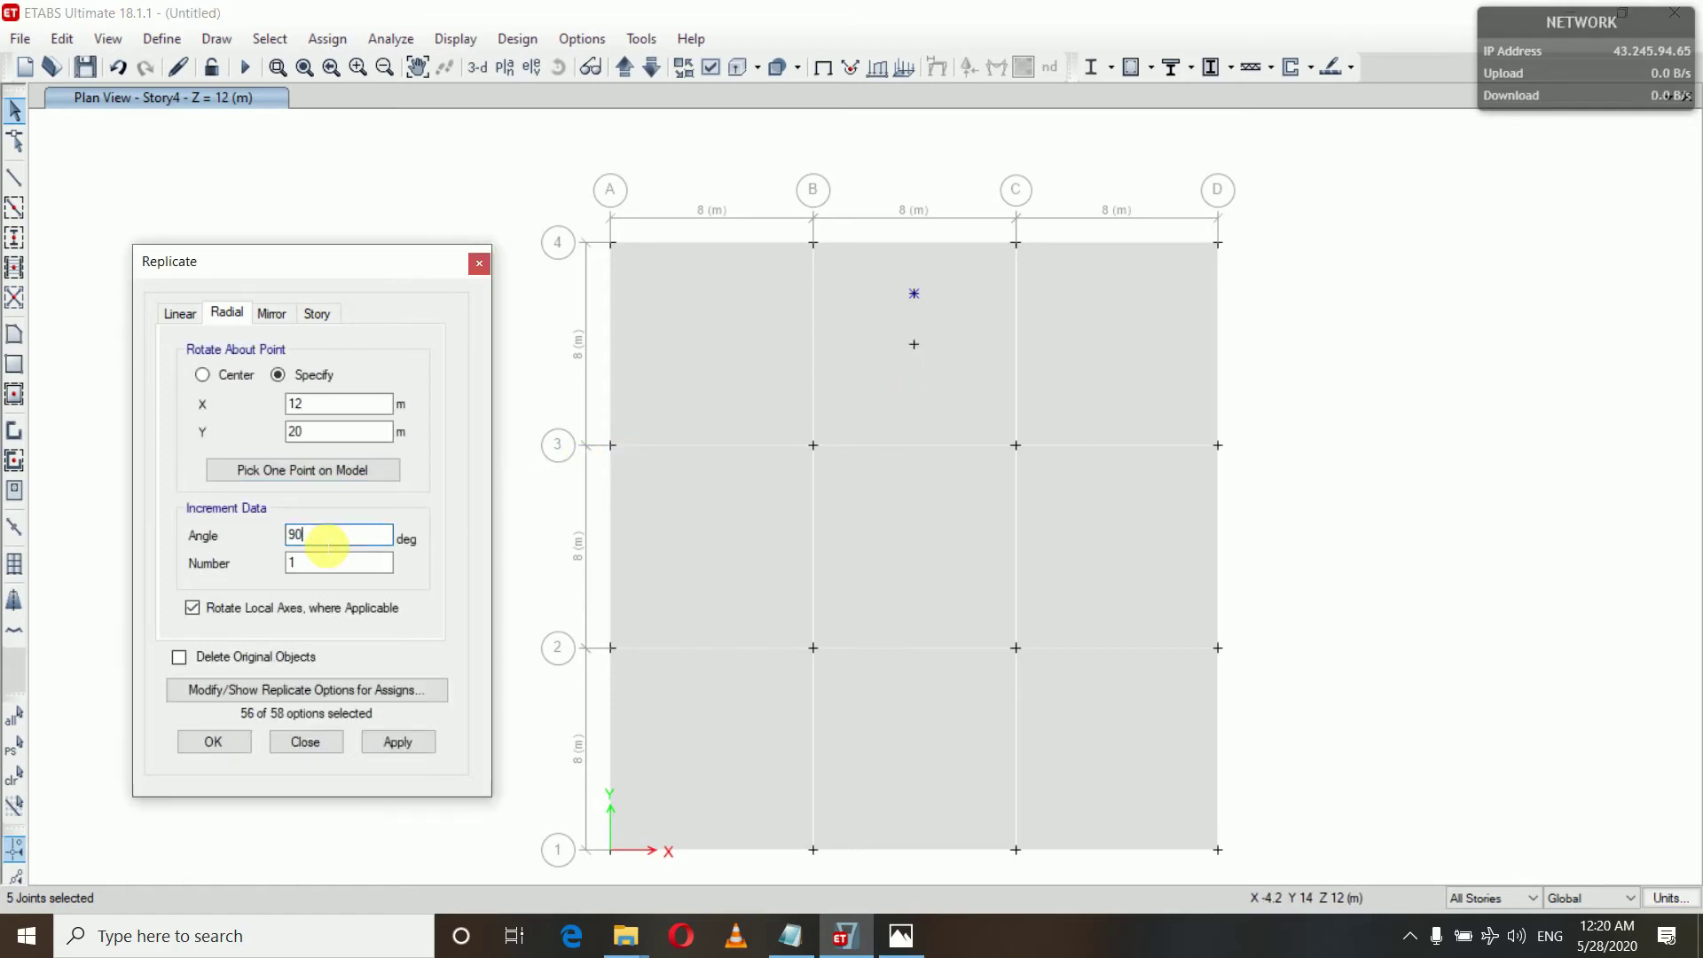
pyautogui.press('BackSpace')
pyautogui.press('BackSpace')
pyautogui.write('20')
pyautogui.click(313, 566)
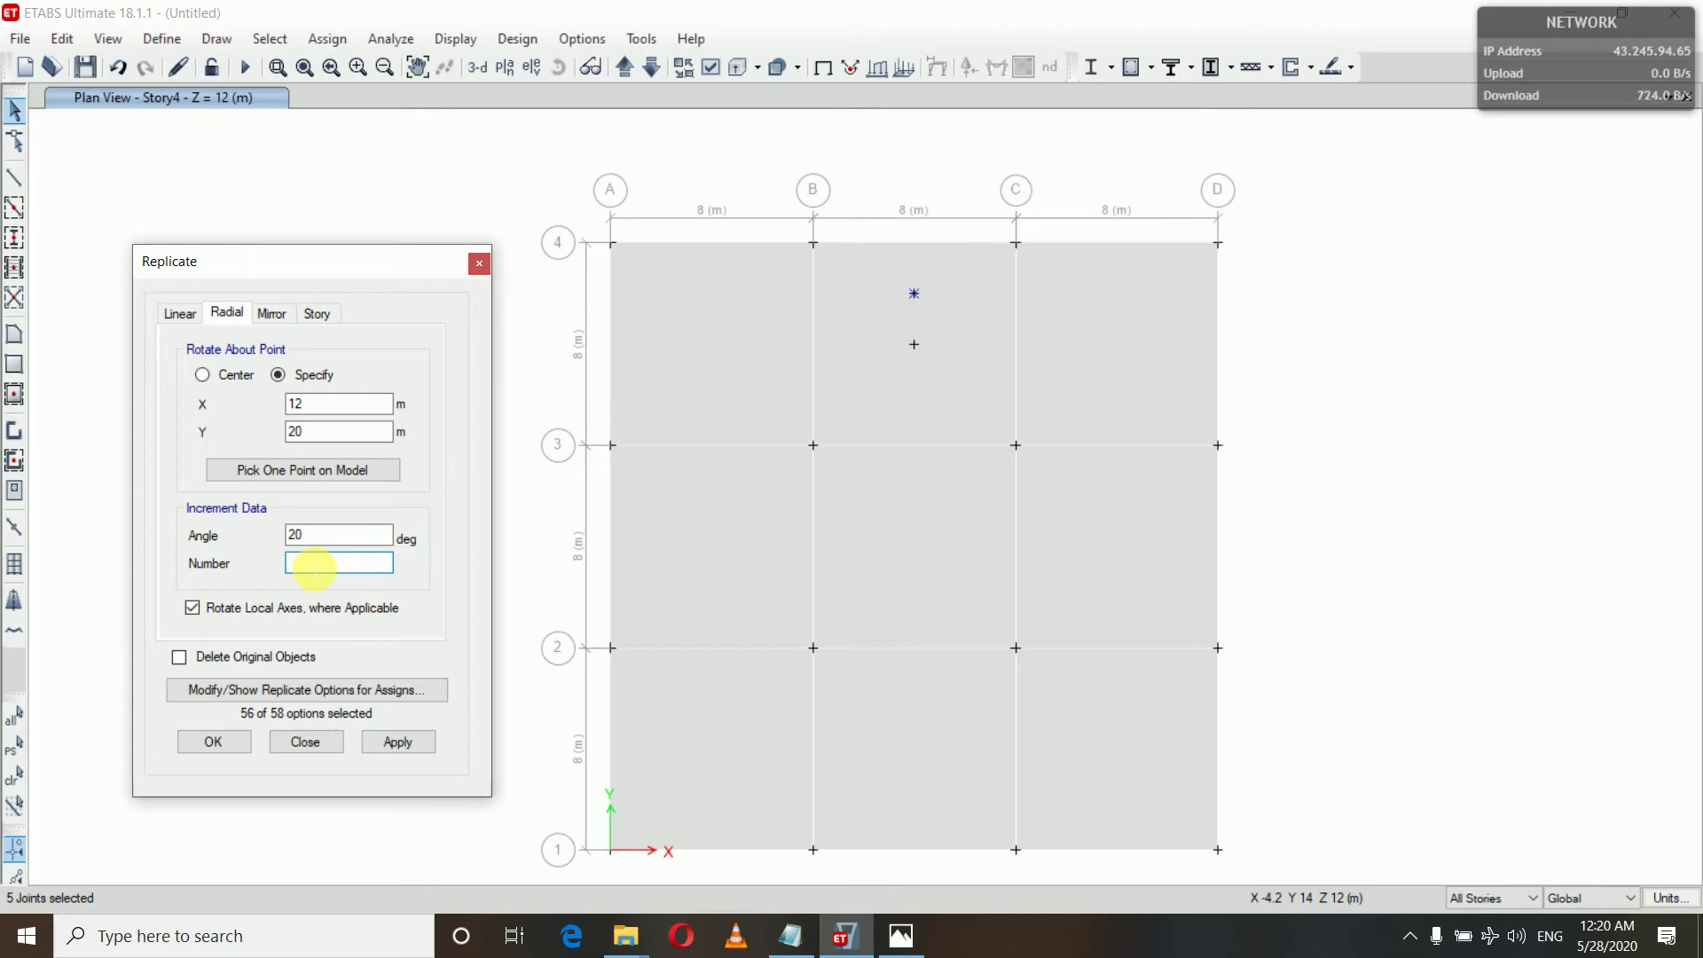
pyautogui.write('18')
pyautogui.click(398, 743)
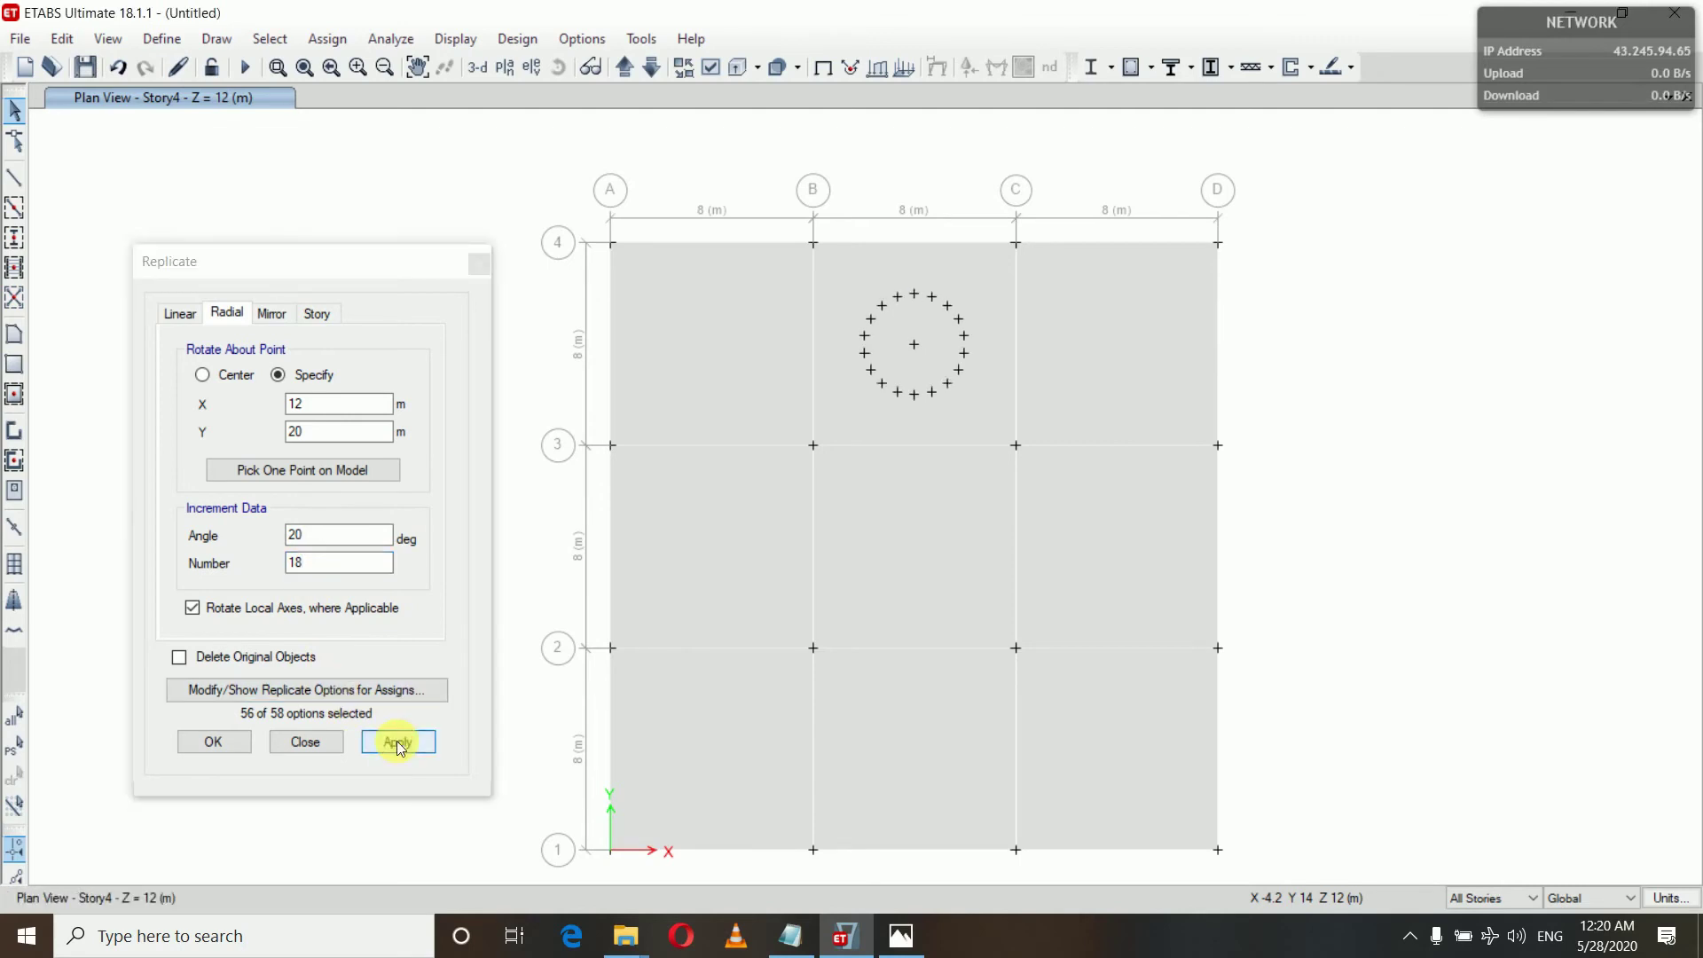
pyautogui.click(217, 742)
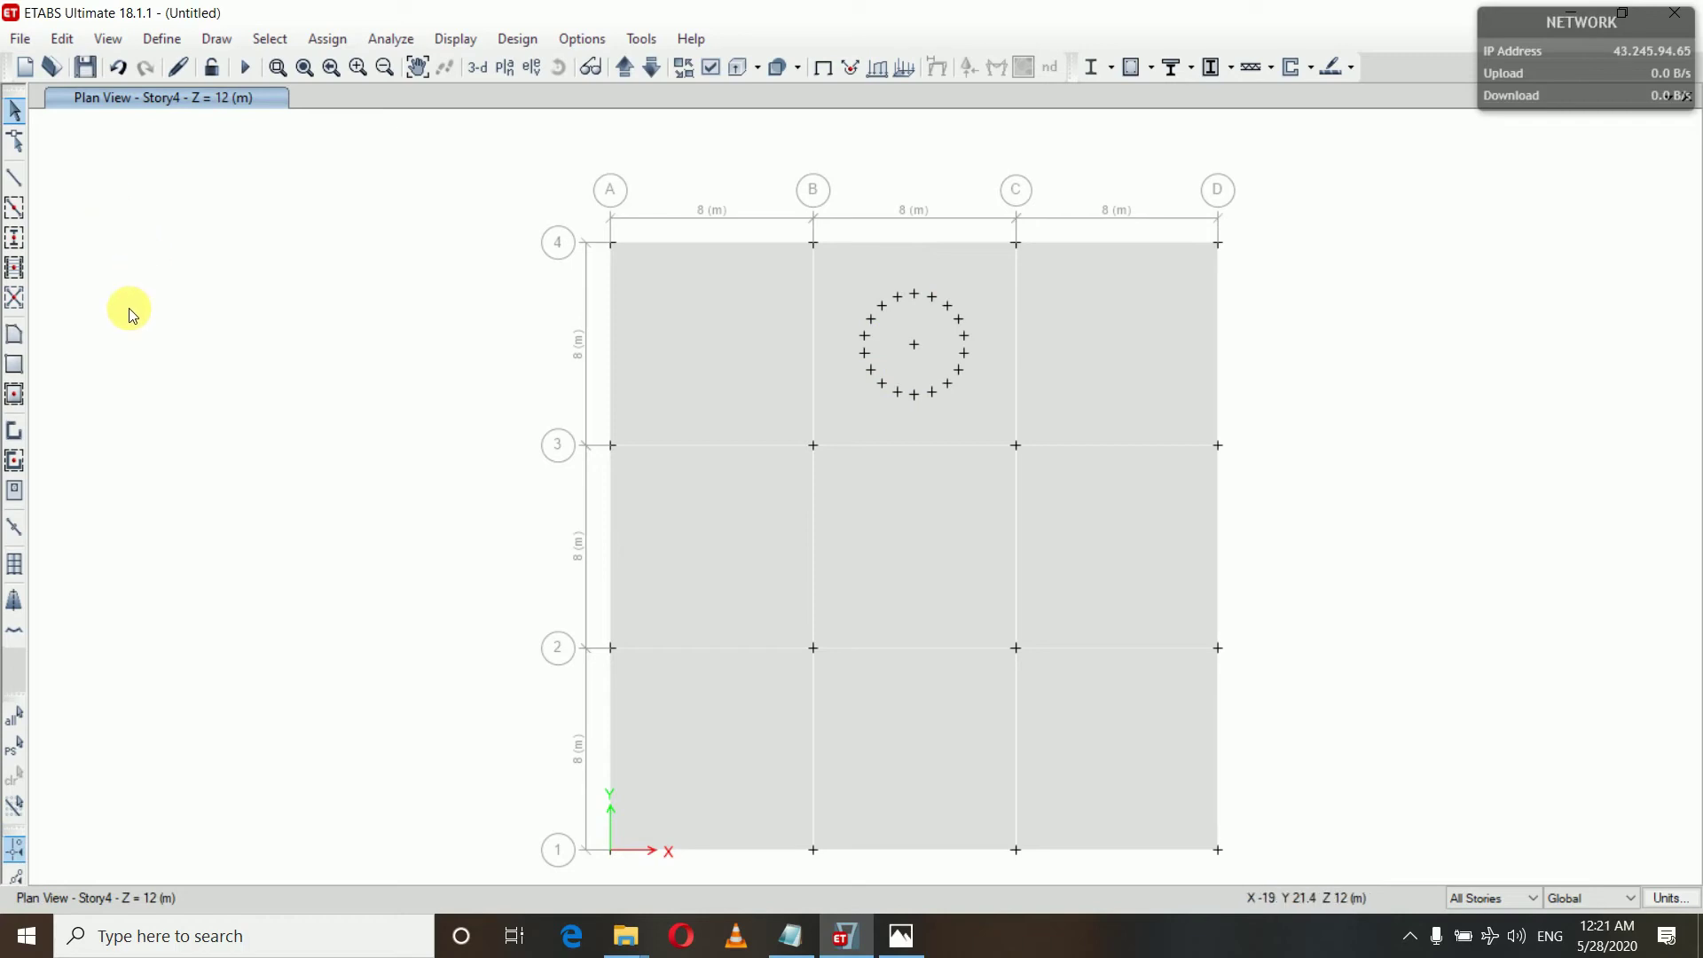
# Step: Draw a floor area with the Opening property through the circle of joints in the panel between grids B-C and 3-4
pyautogui.click(18, 339)
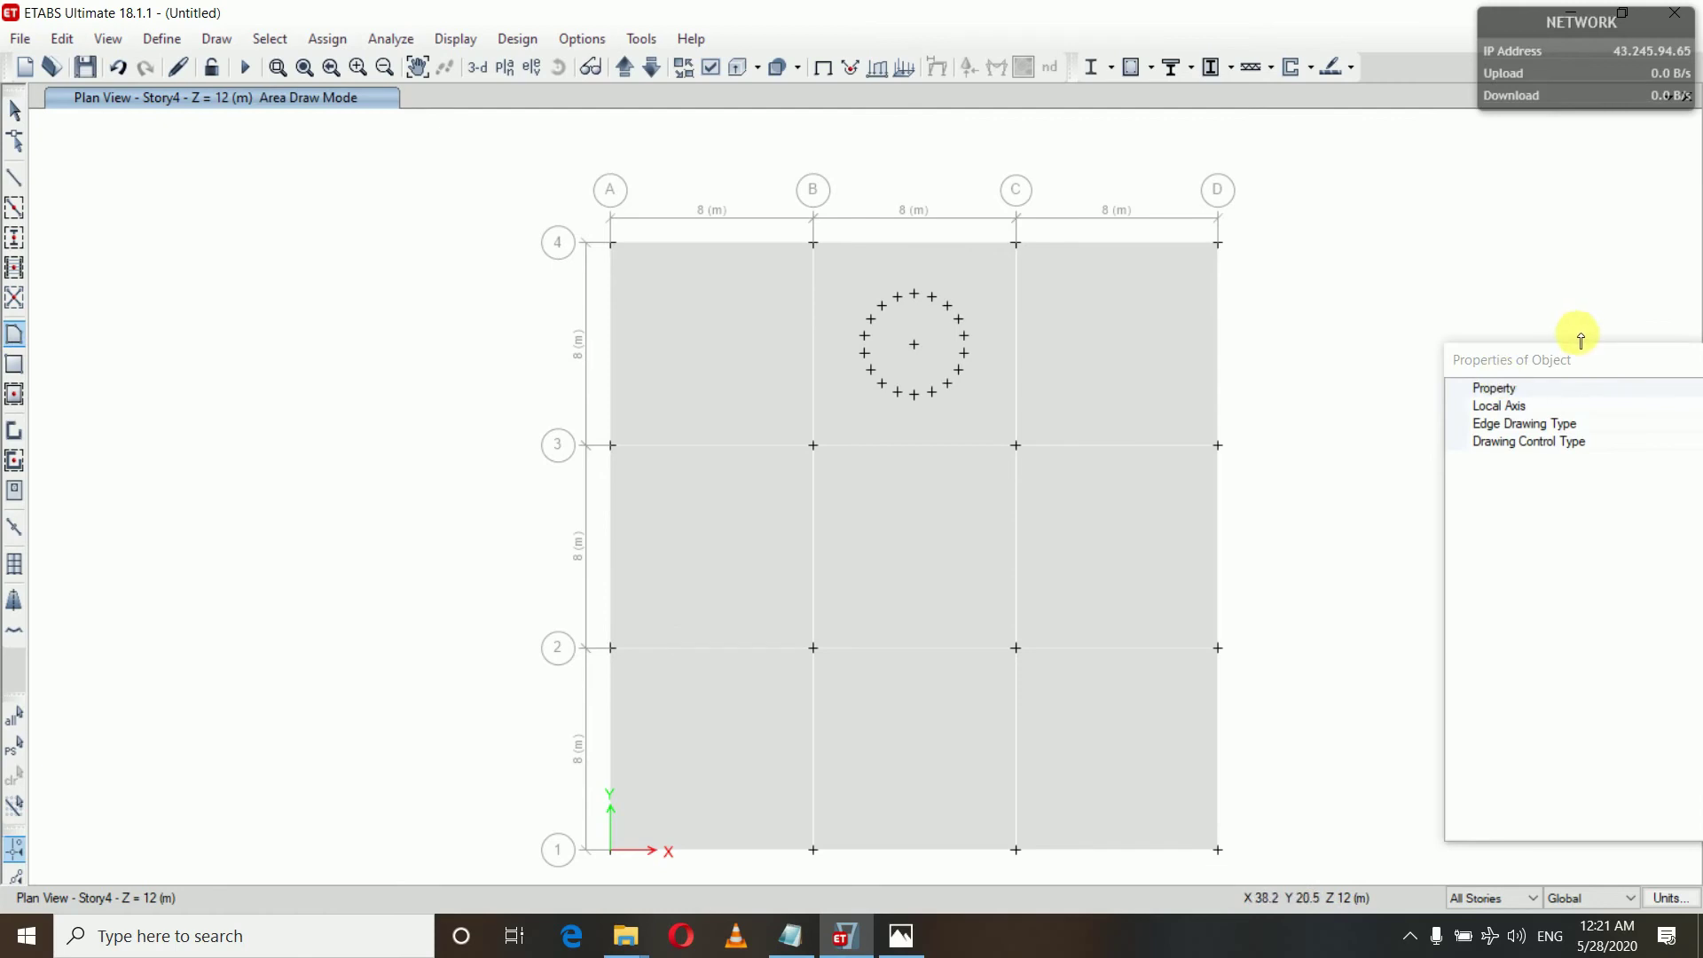
pyautogui.moveTo(1597, 353); pyautogui.dragTo(1199, 439)
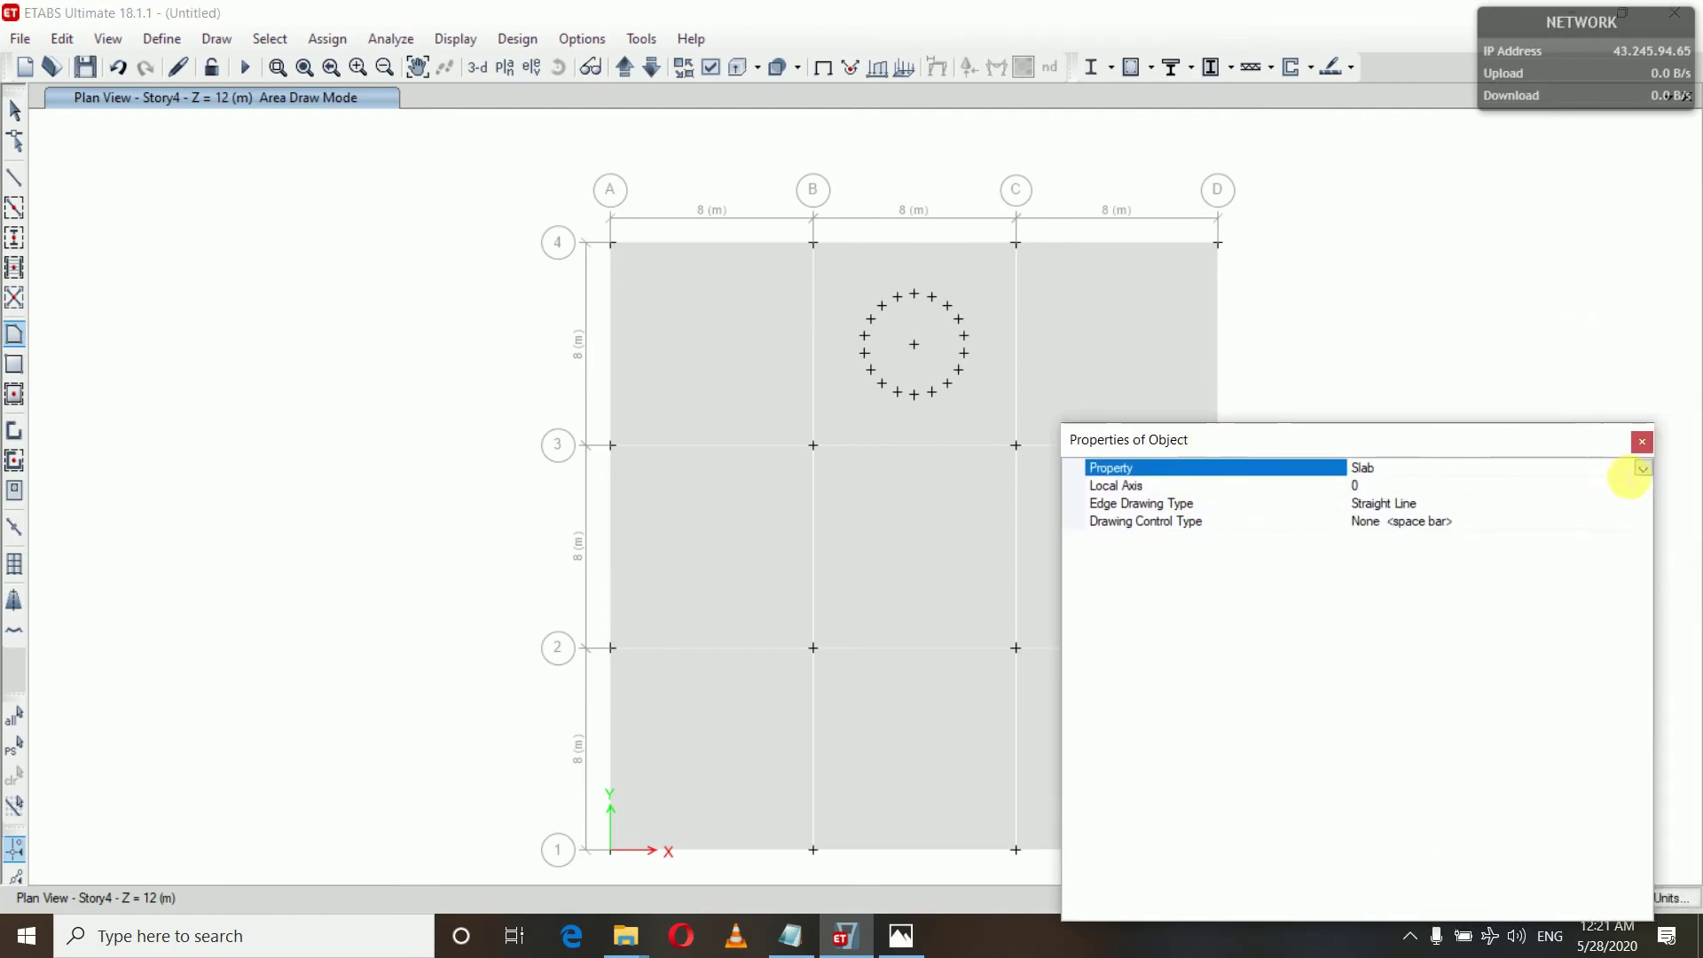
pyautogui.click(1642, 468)
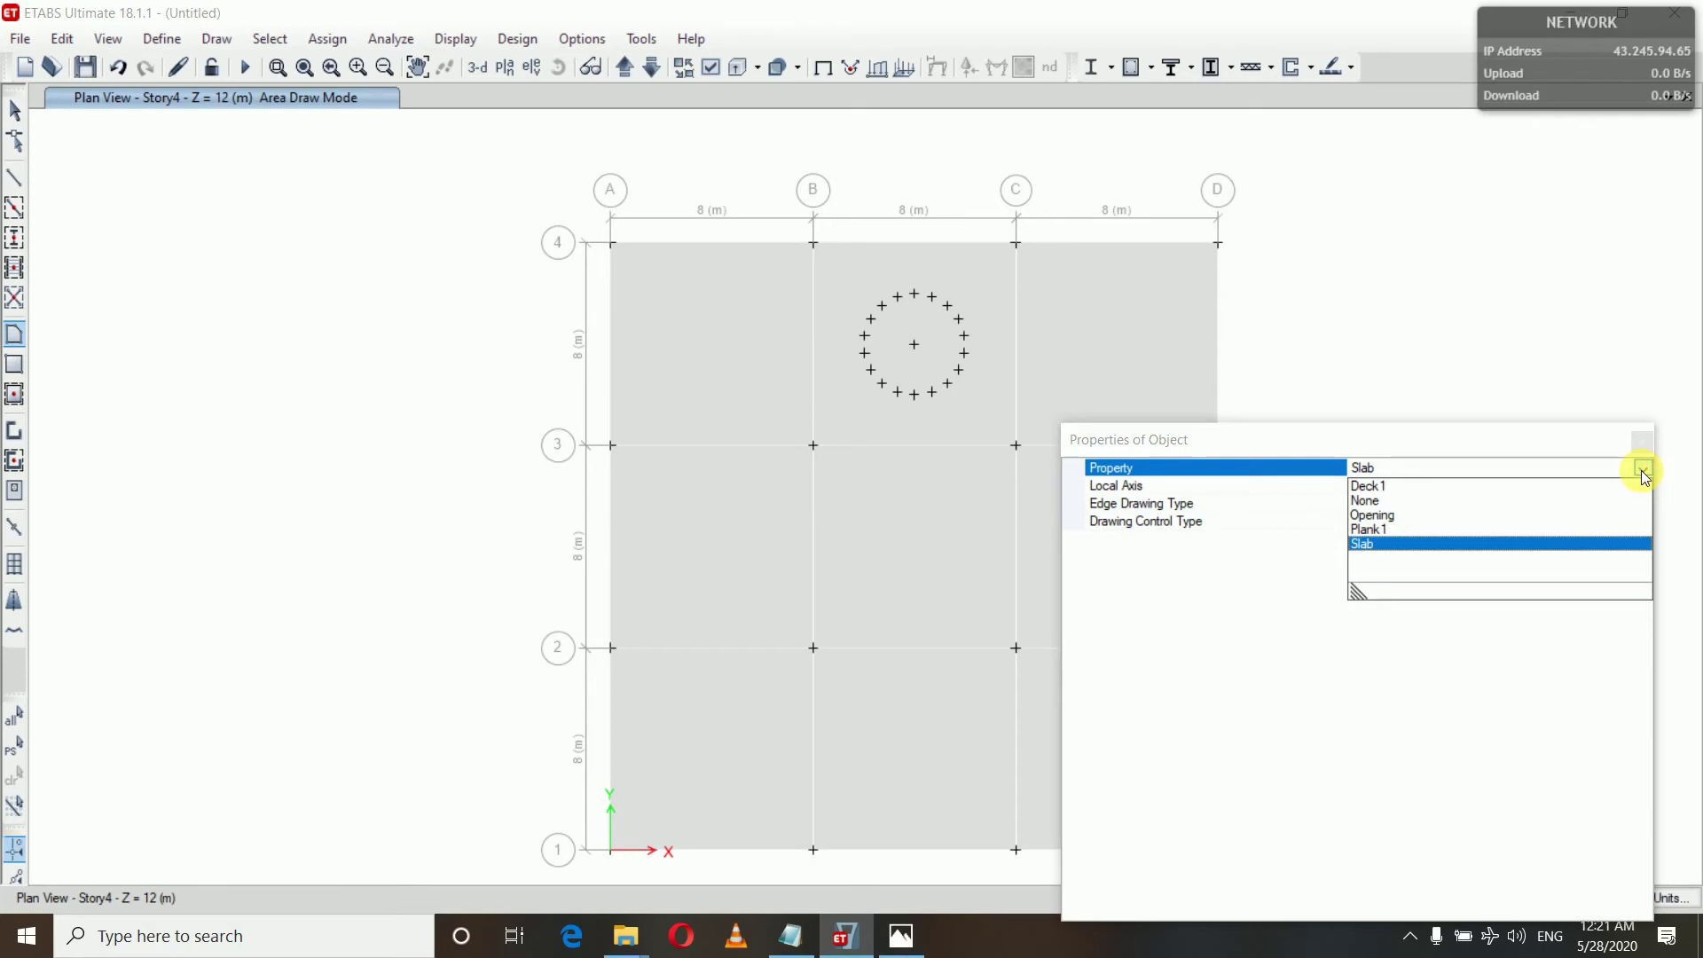
pyautogui.click(1387, 516)
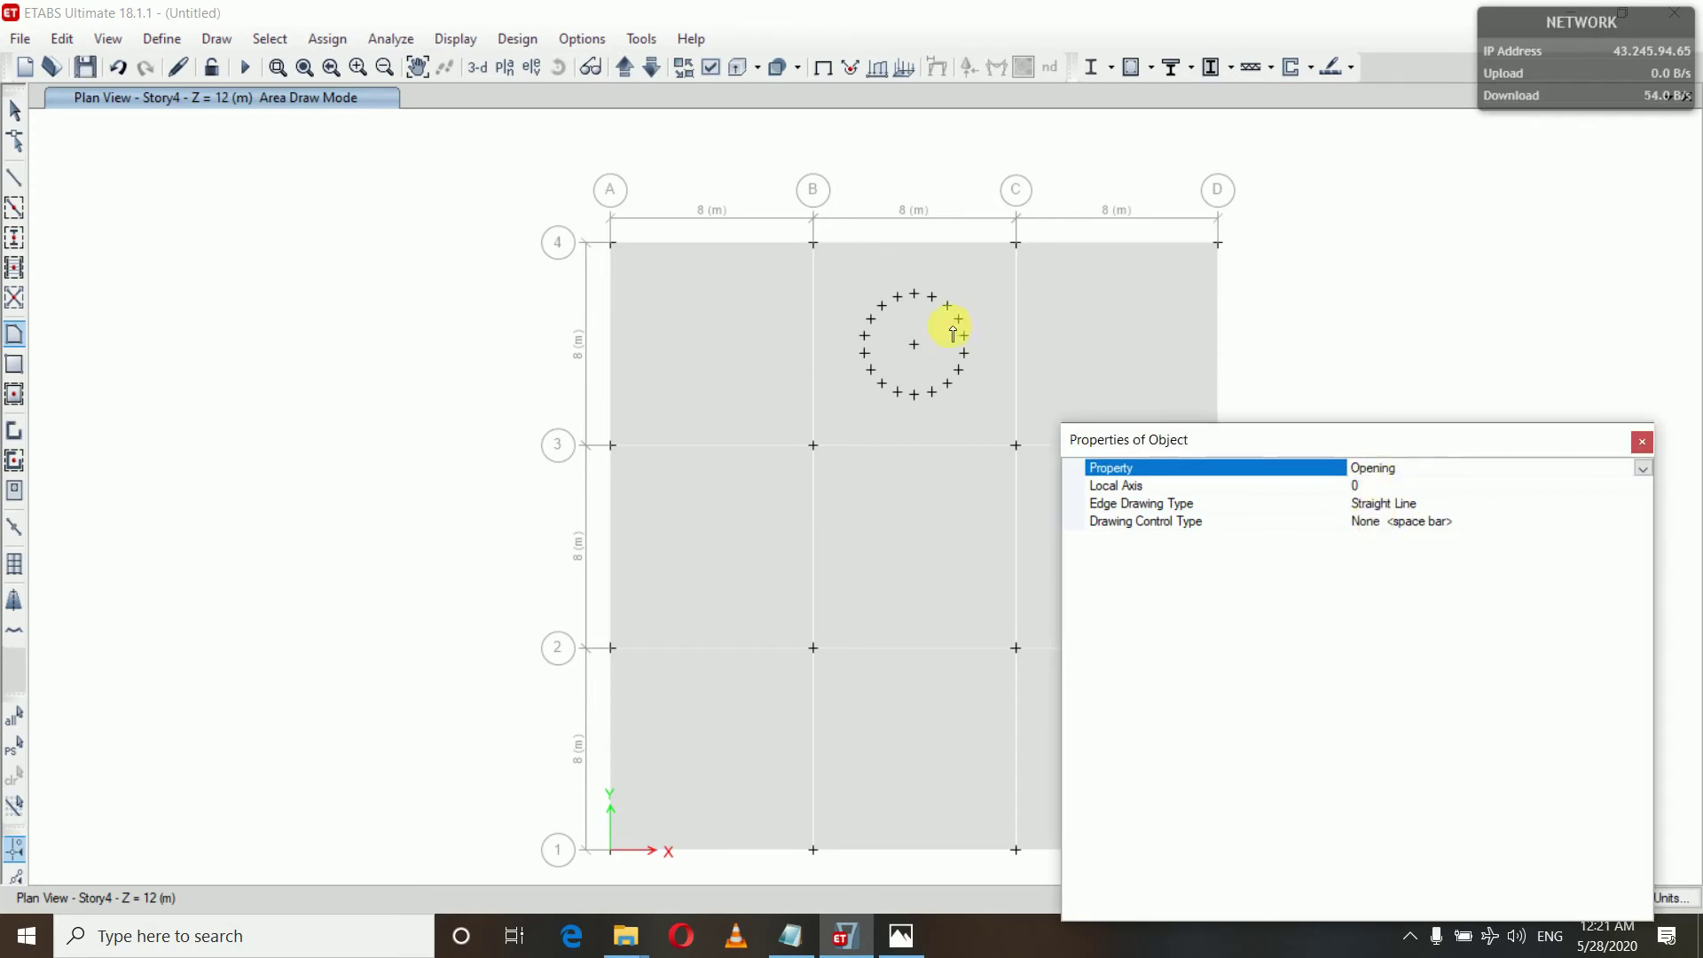
pyautogui.click(918, 297)
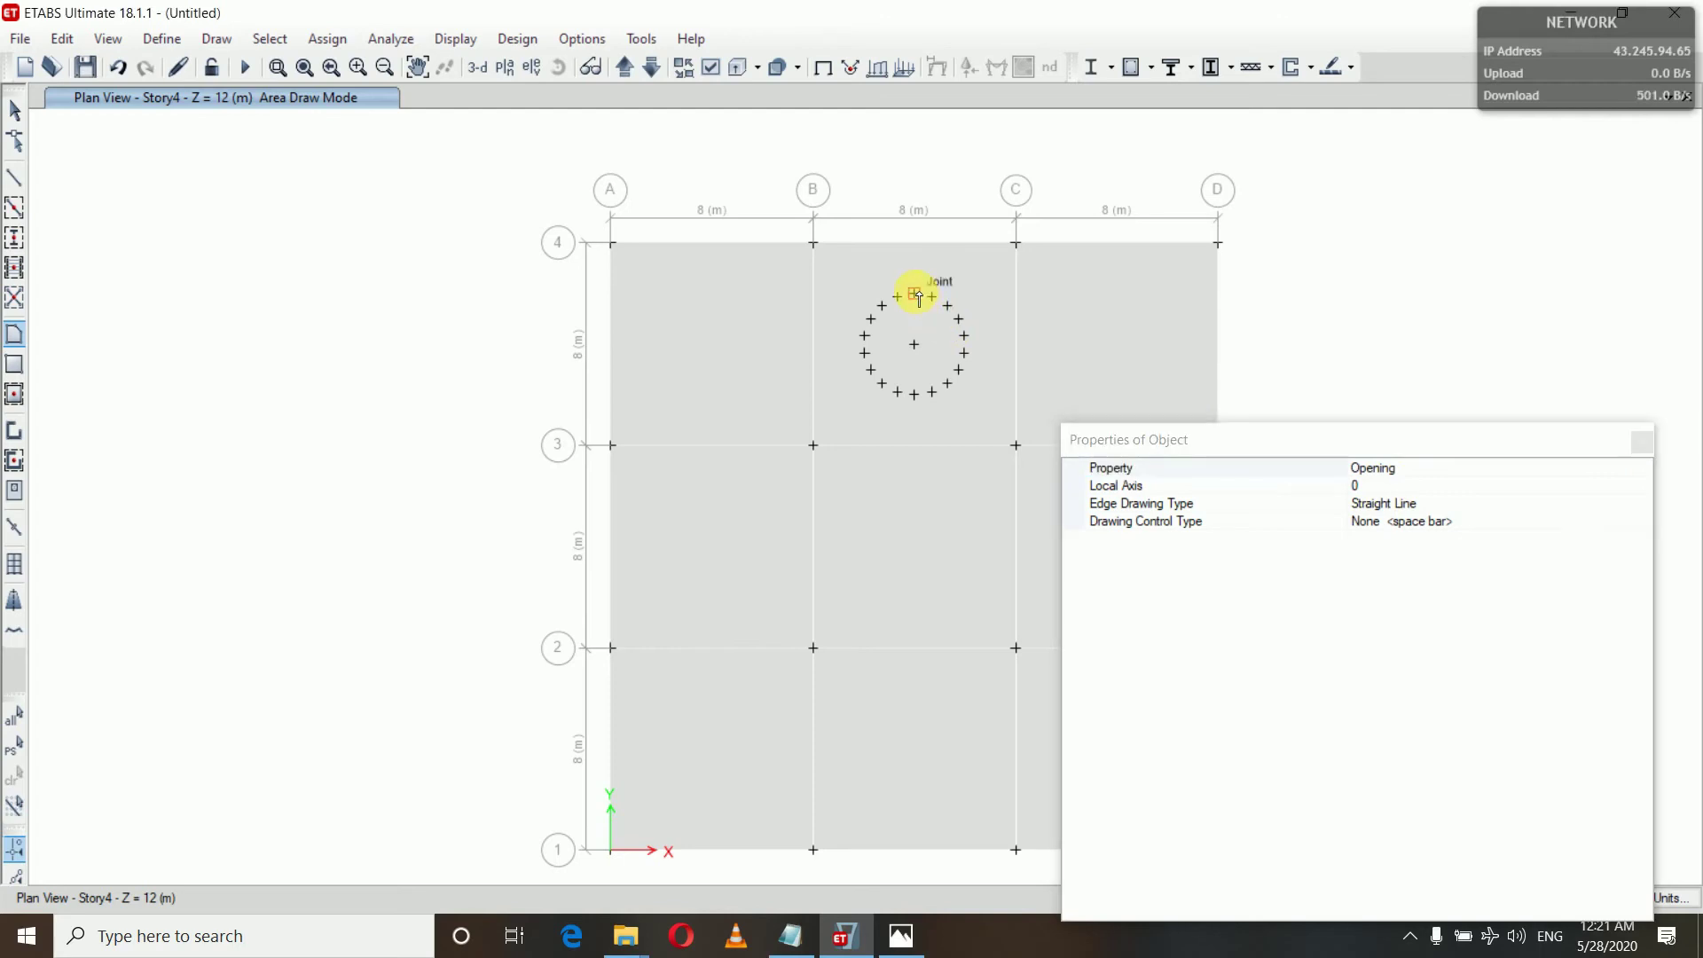
pyautogui.click(871, 317)
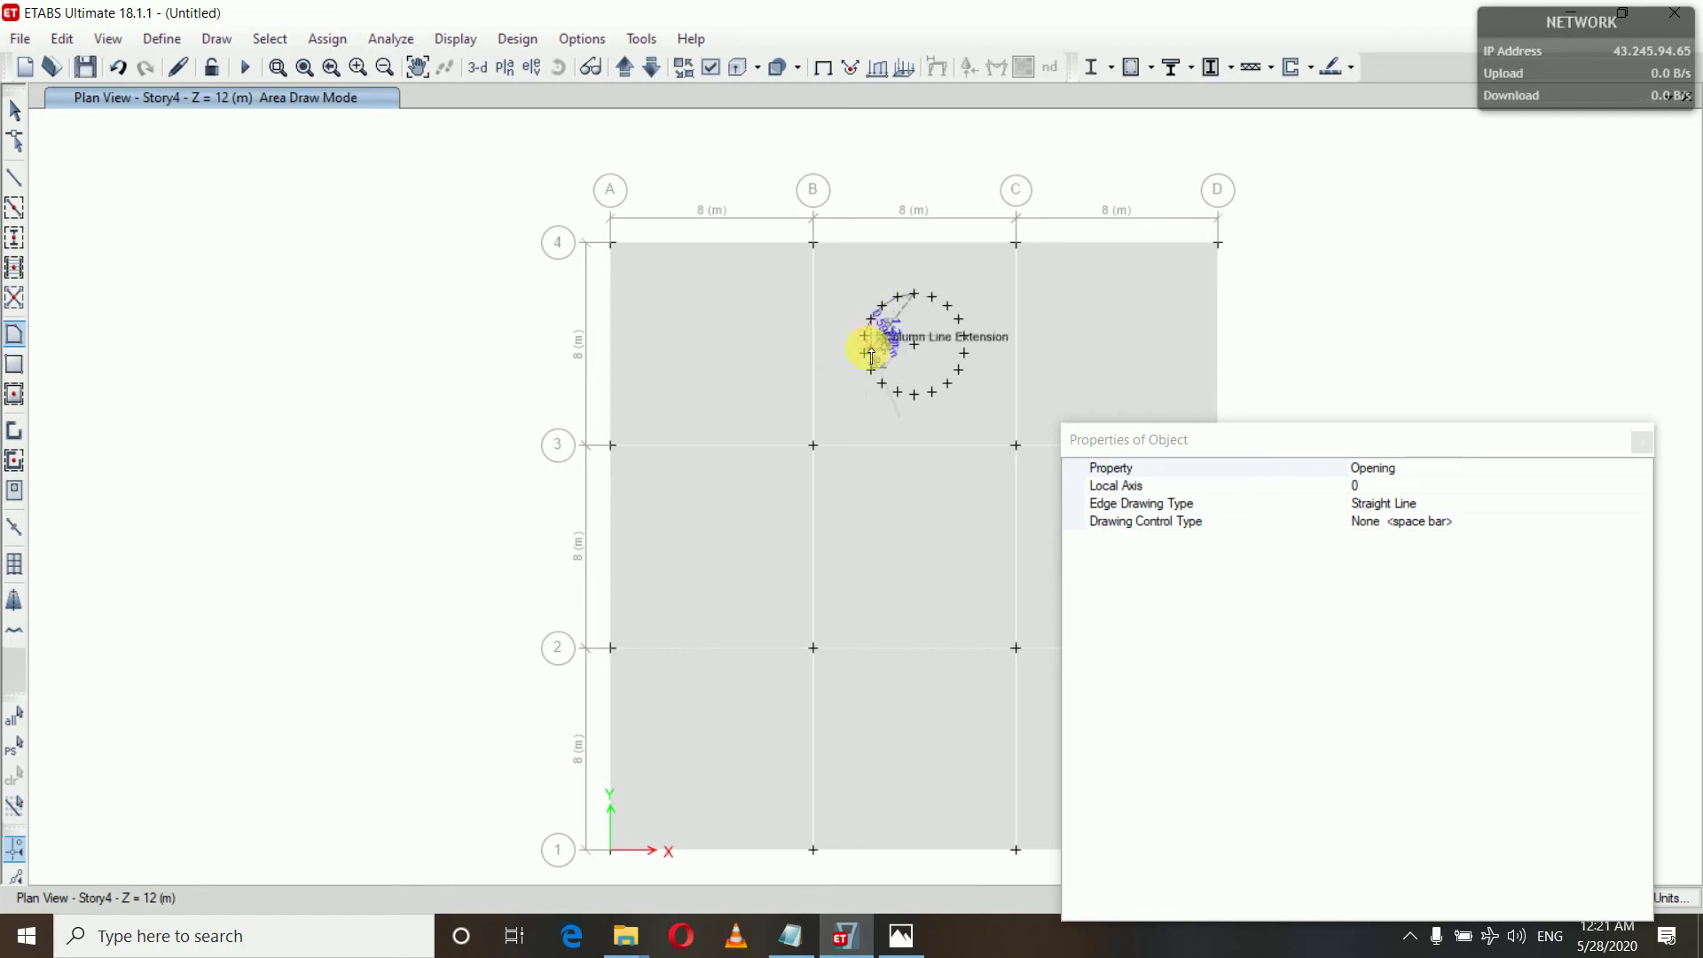
pyautogui.click(866, 352)
pyautogui.click(872, 371)
pyautogui.click(883, 384)
pyautogui.click(899, 393)
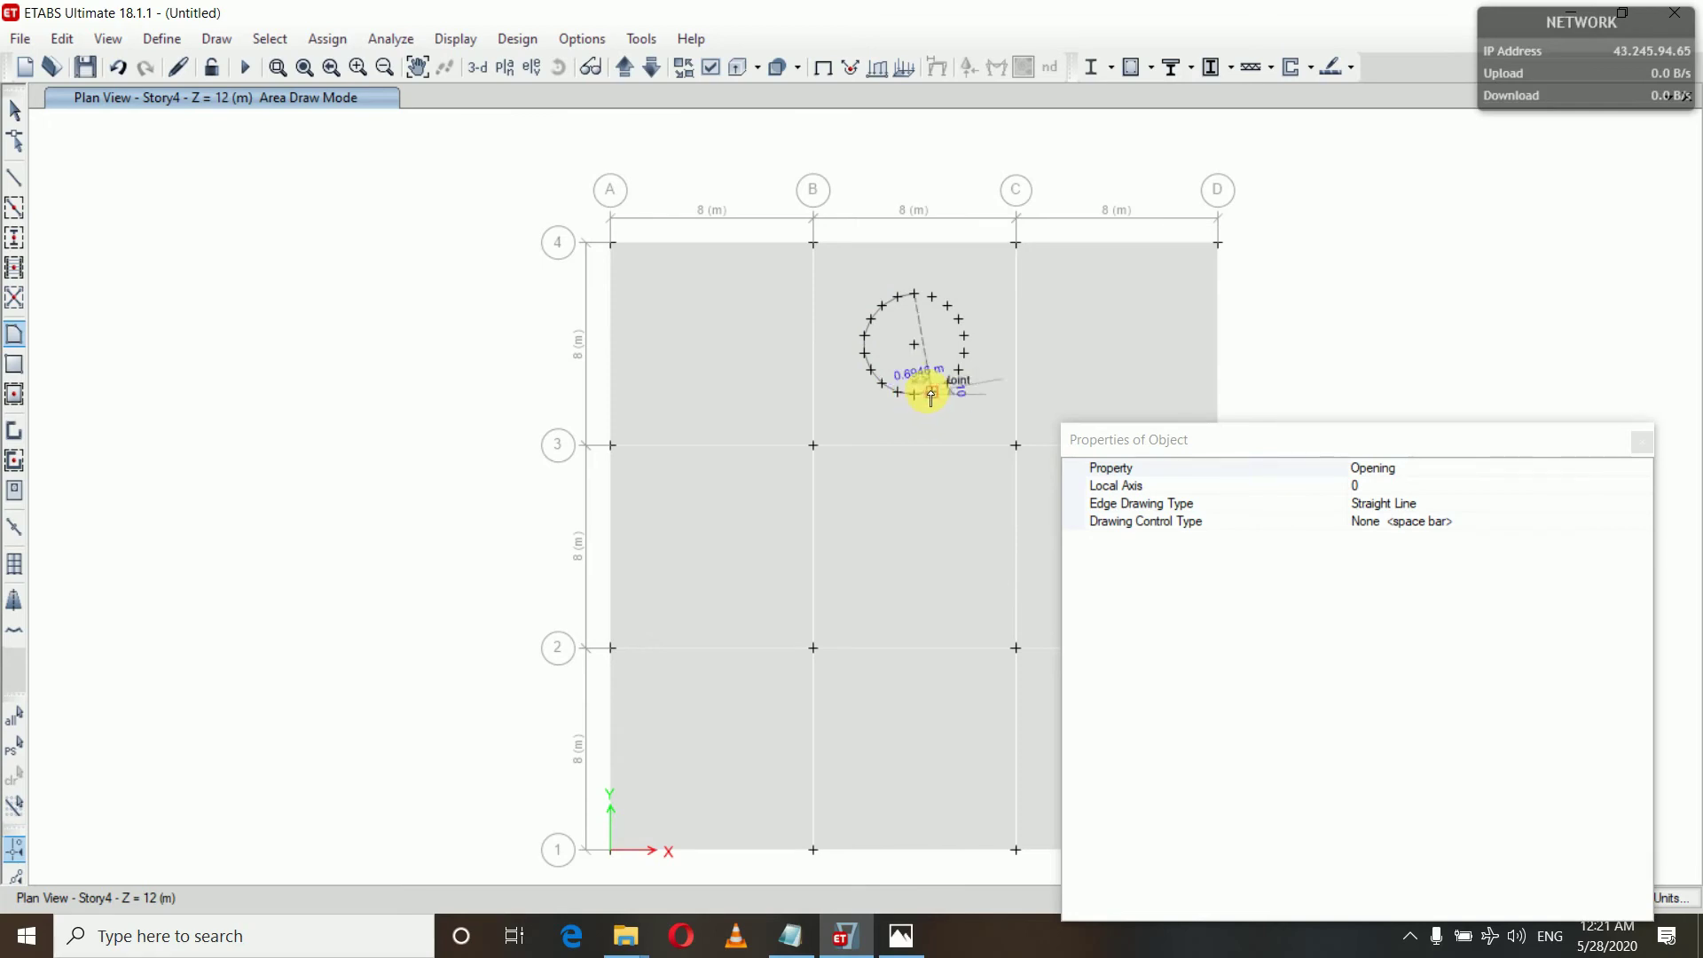
pyautogui.click(931, 391)
pyautogui.click(946, 383)
pyautogui.click(959, 371)
pyautogui.click(965, 354)
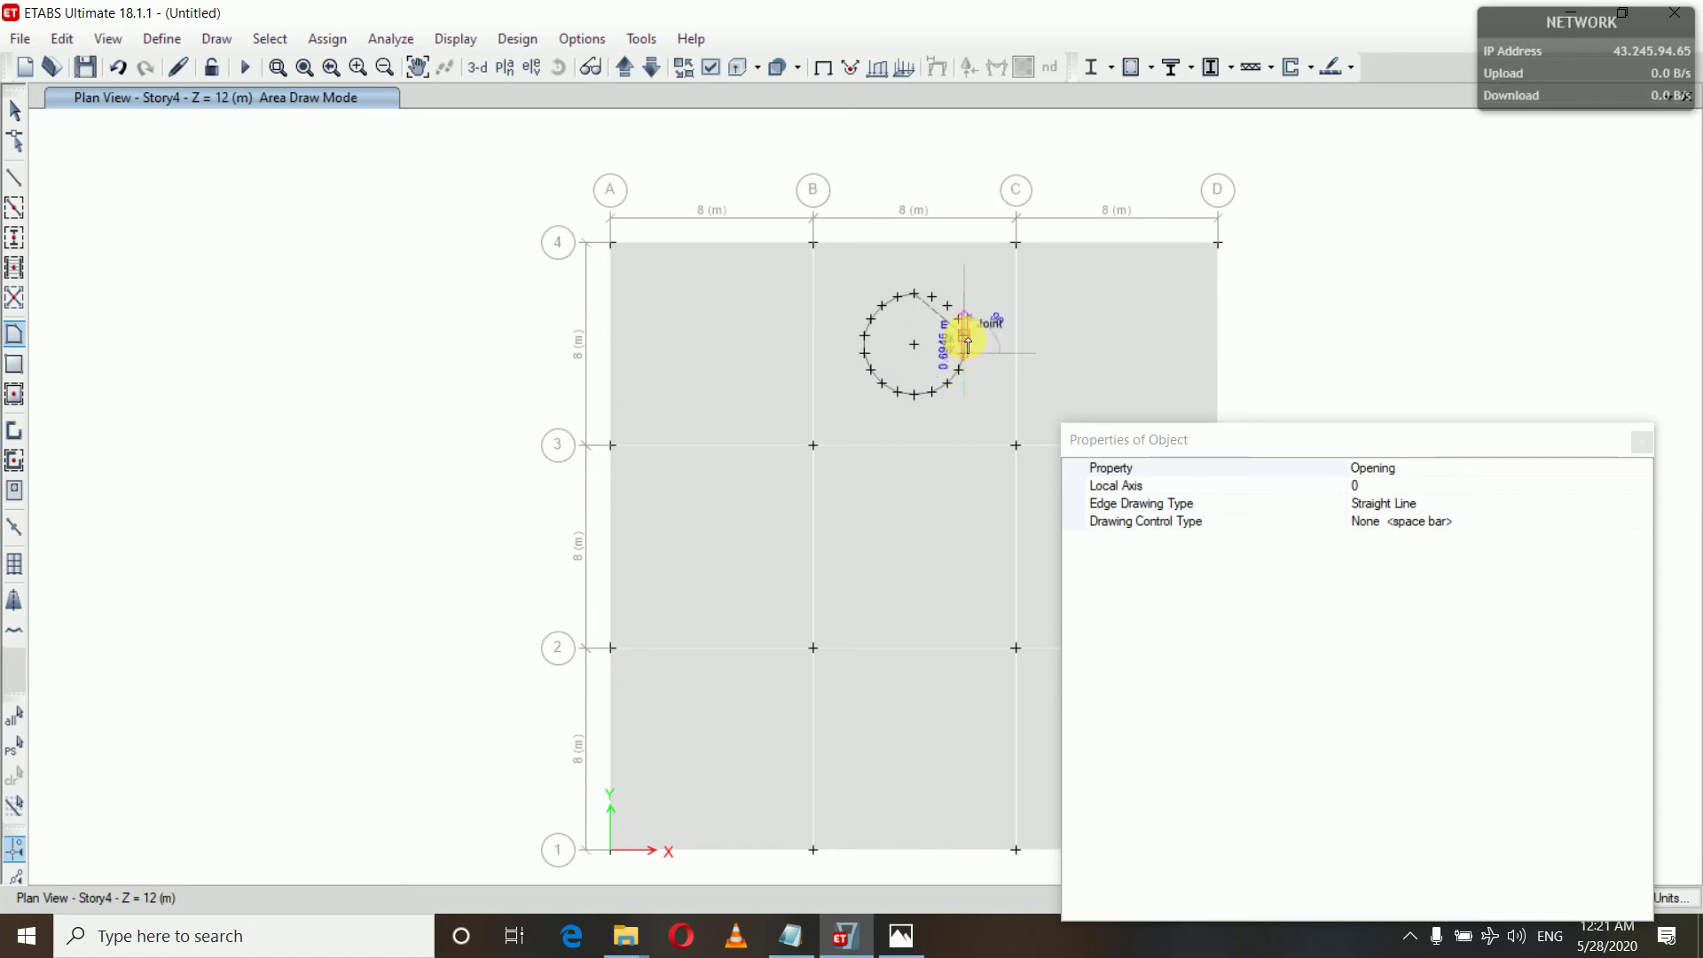
pyautogui.click(965, 337)
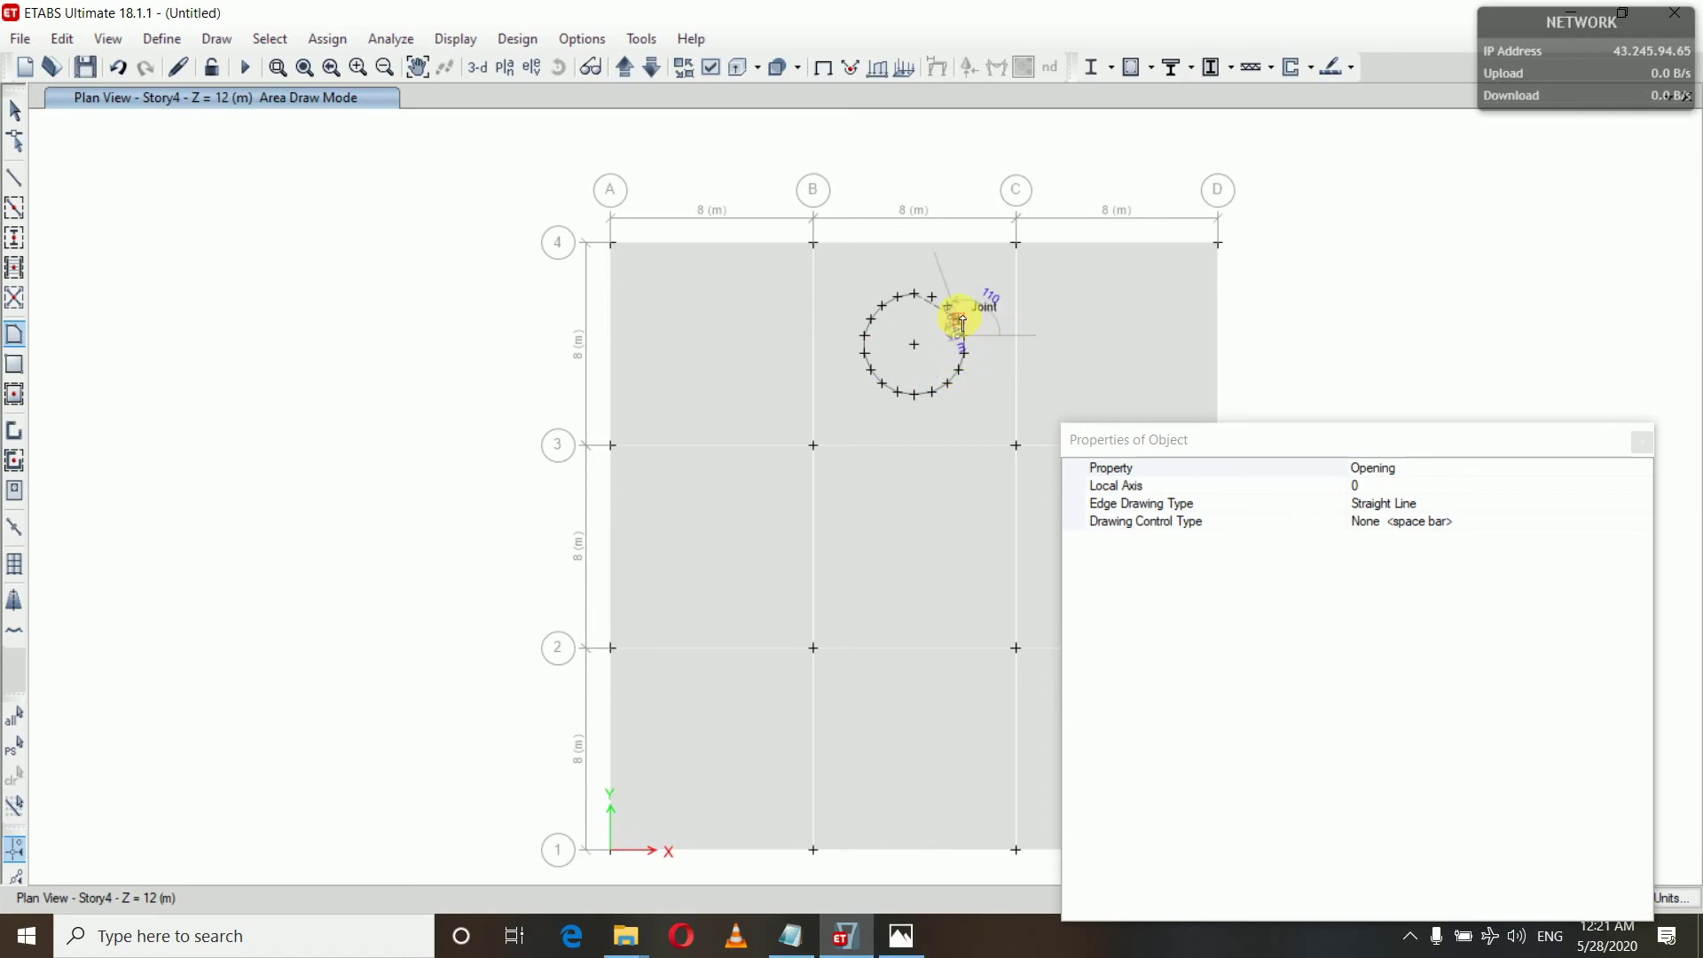
pyautogui.click(959, 319)
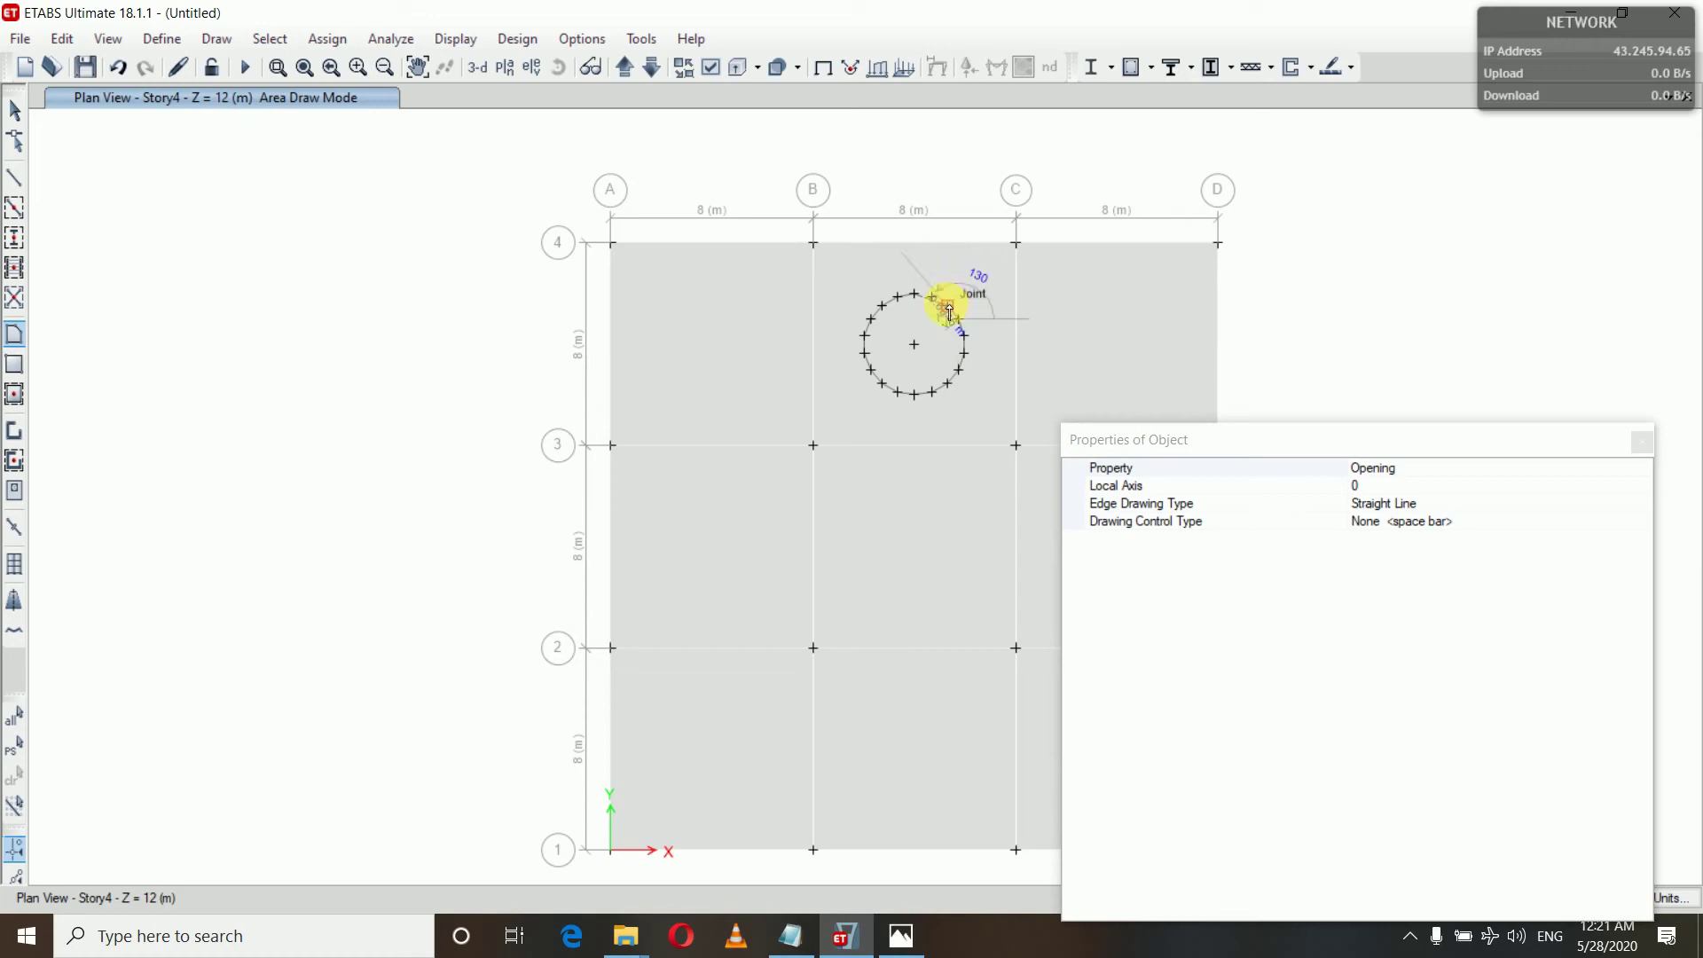
pyautogui.click(947, 307)
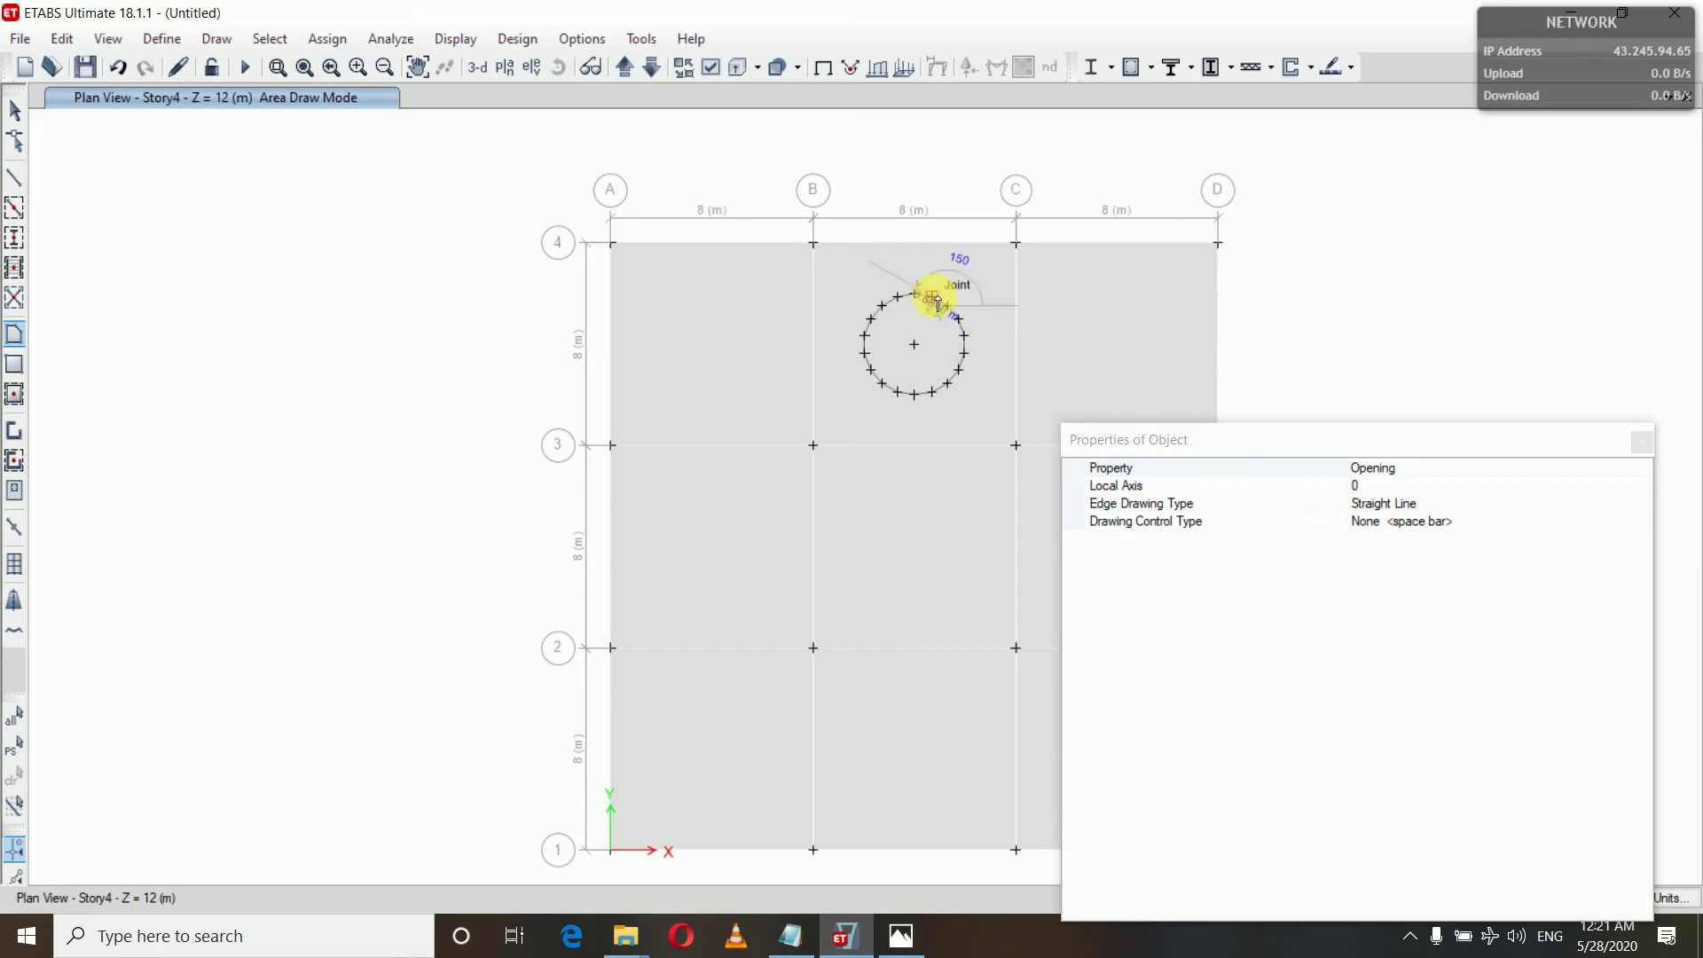
pyautogui.click(932, 296)
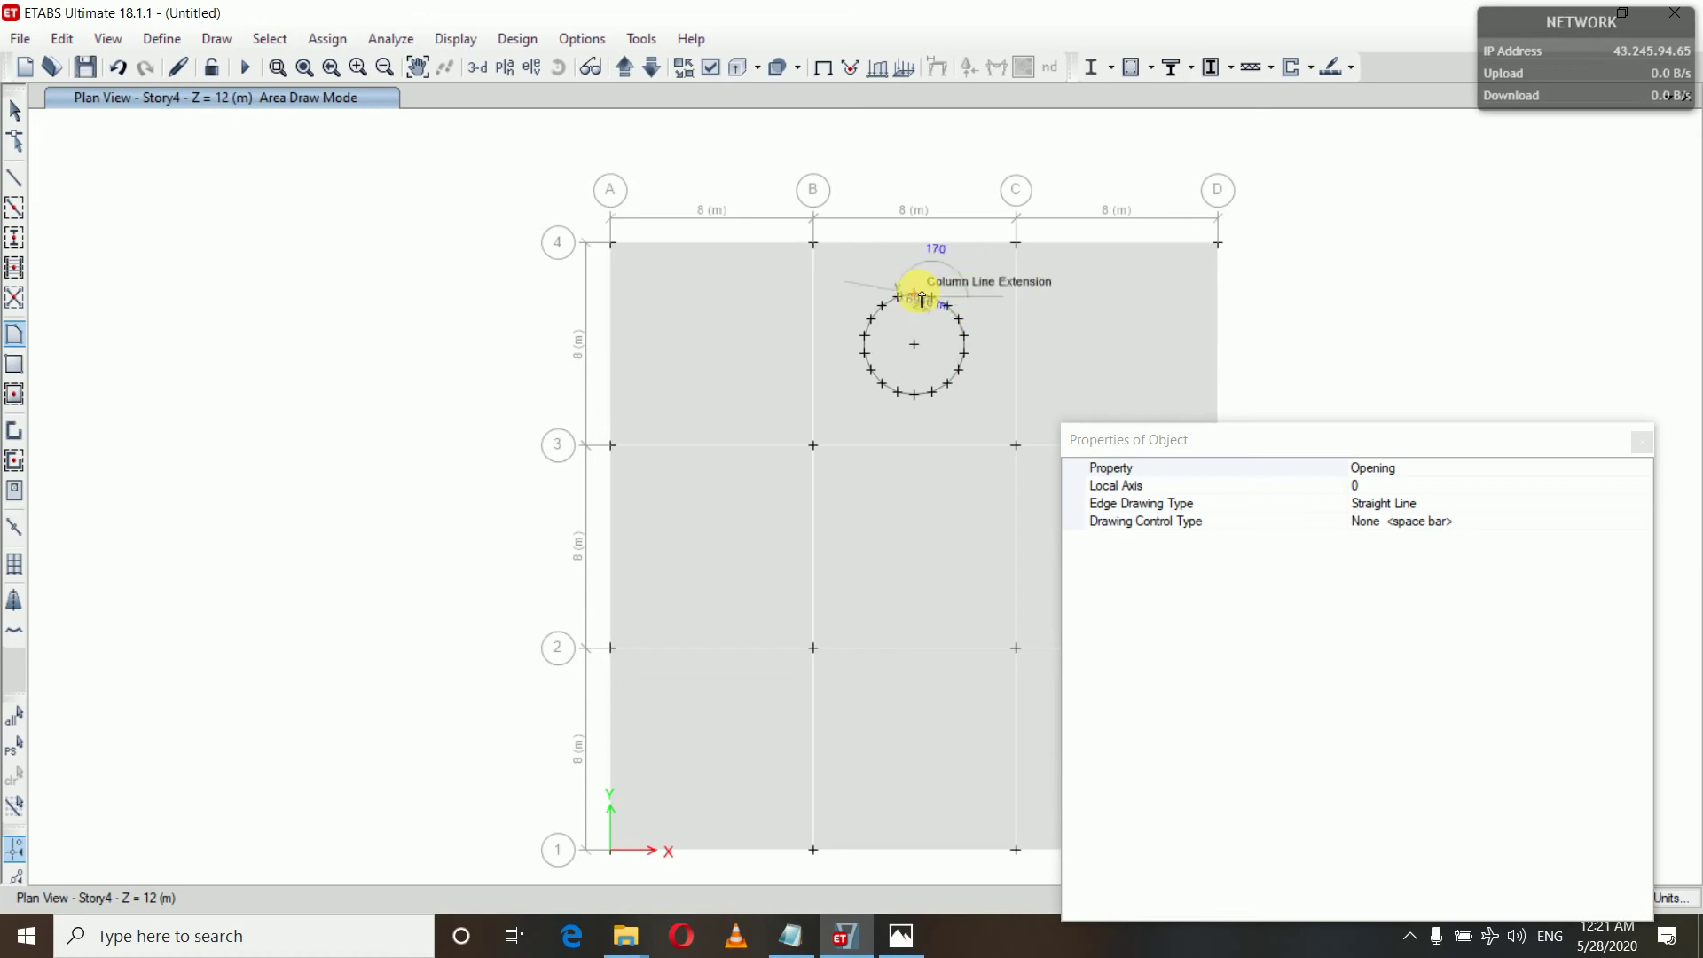
pyautogui.doubleClick(917, 295)
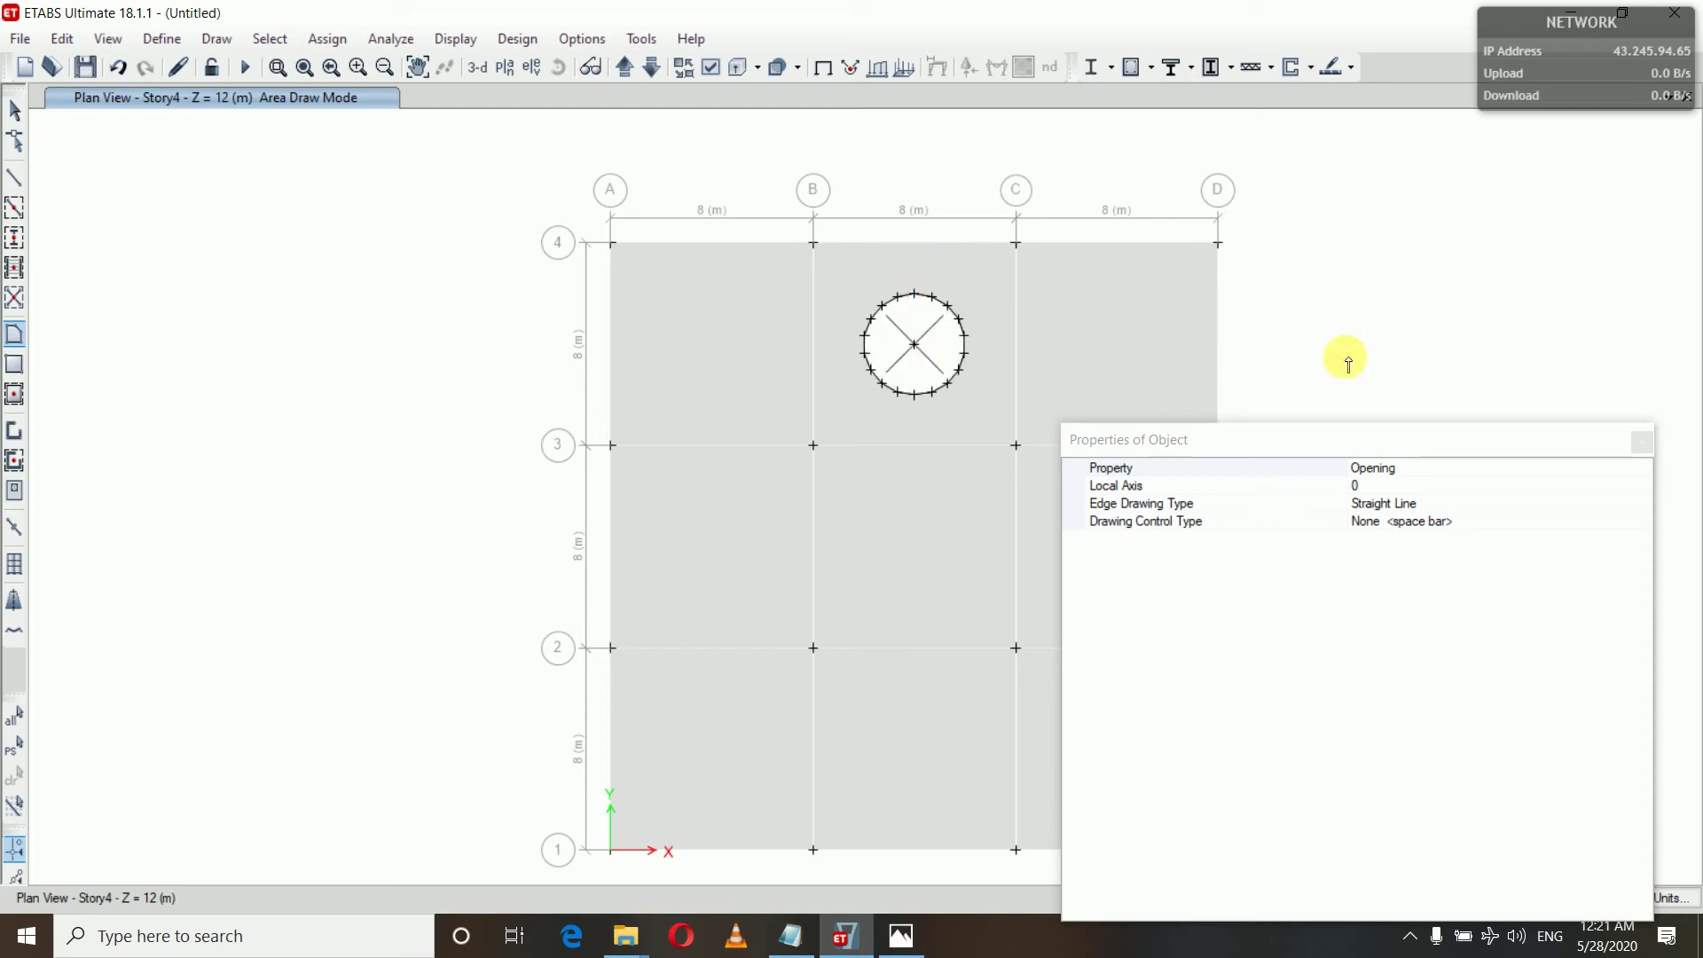
pyautogui.click(14, 108)
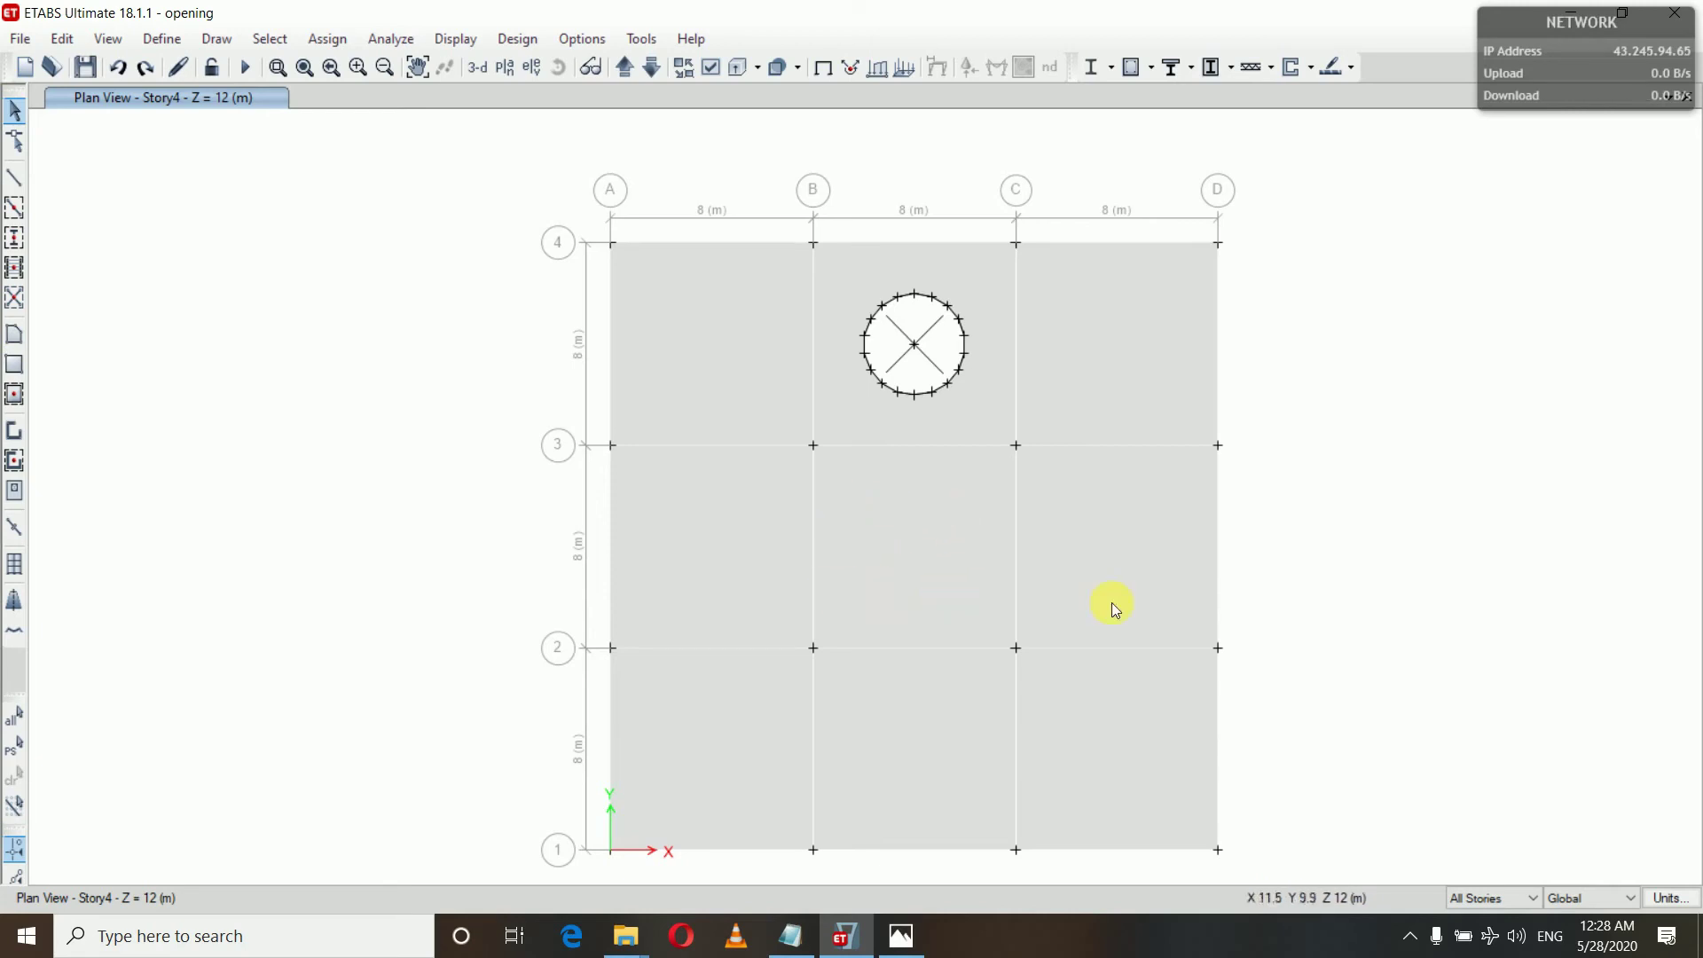
# Step: Replicate the joint at grid intersection B-2 linearly by dx 1 m and dy 1 m
pyautogui.click(827, 661)
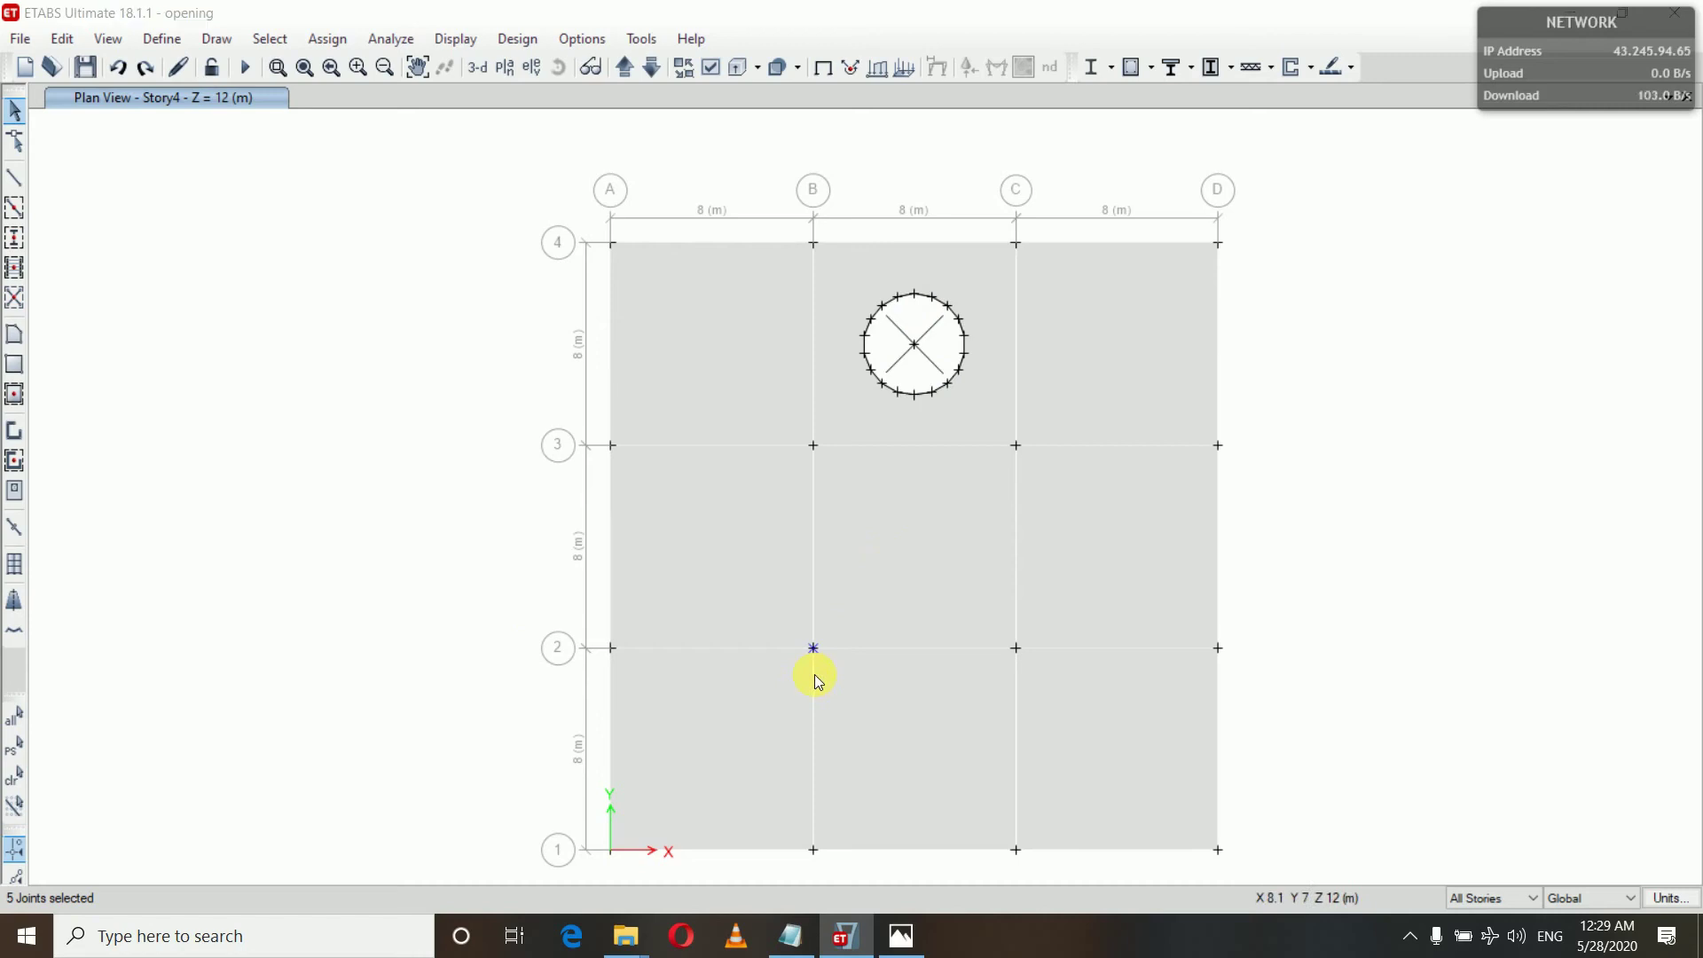
pyautogui.hotkey('ctrl', 'r')
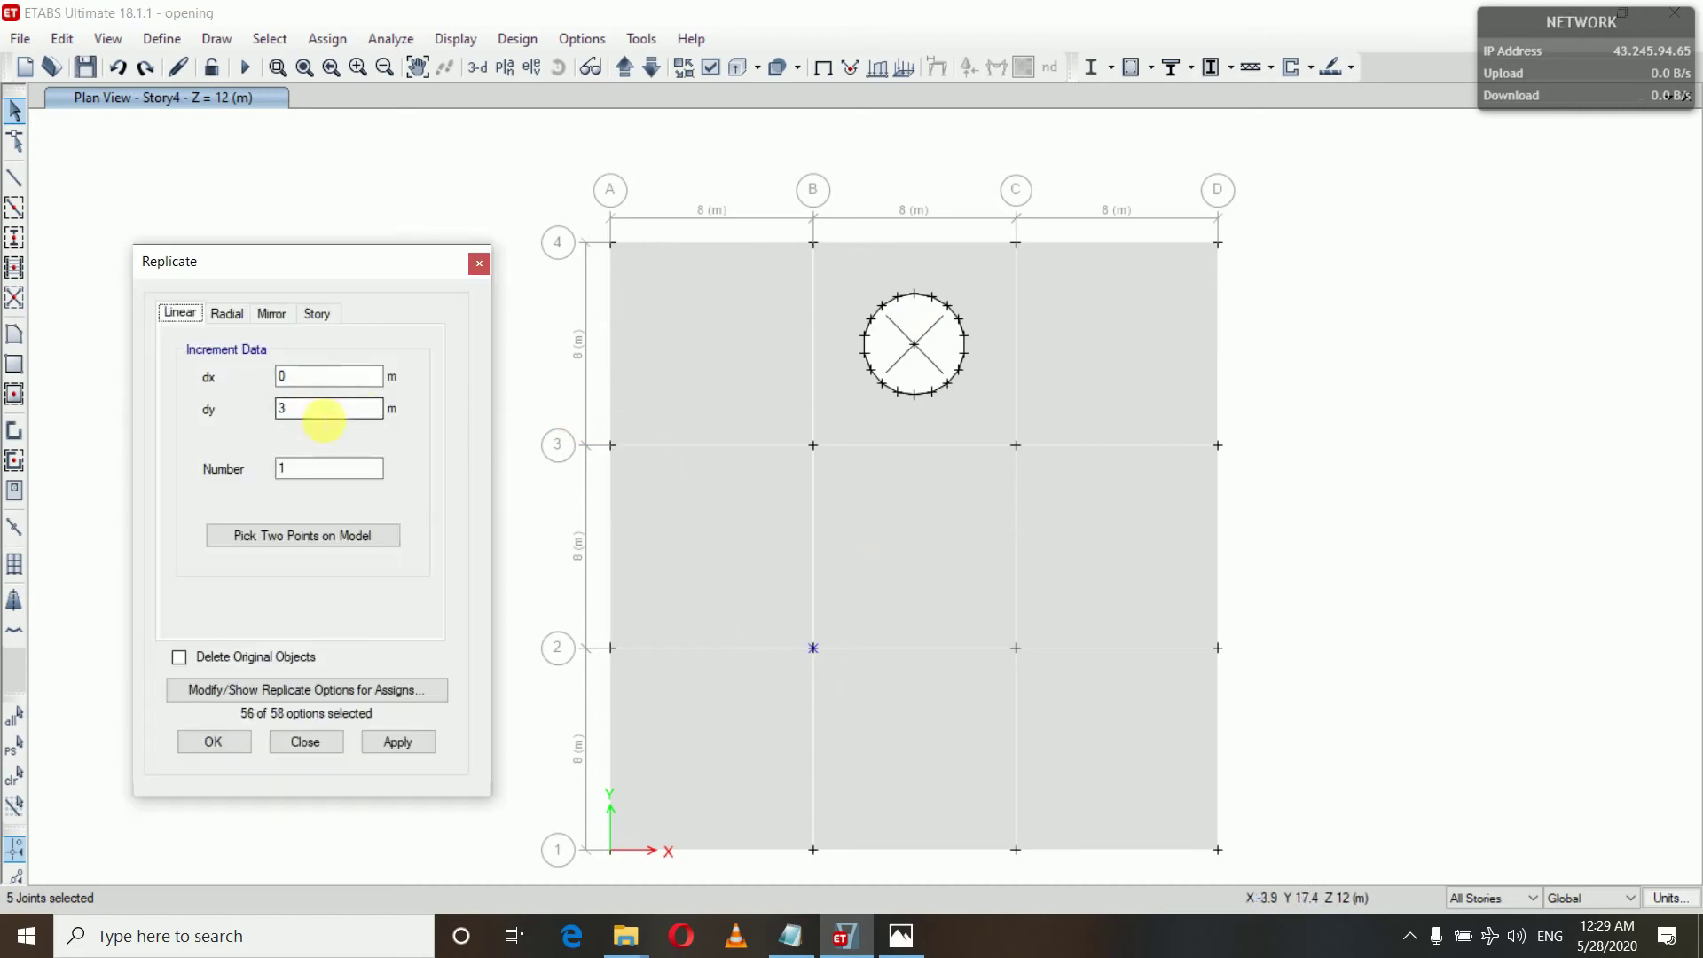
pyautogui.click(314, 376)
pyautogui.press('BackSpace')
pyautogui.write('1')
pyautogui.click(307, 415)
pyautogui.write('1')
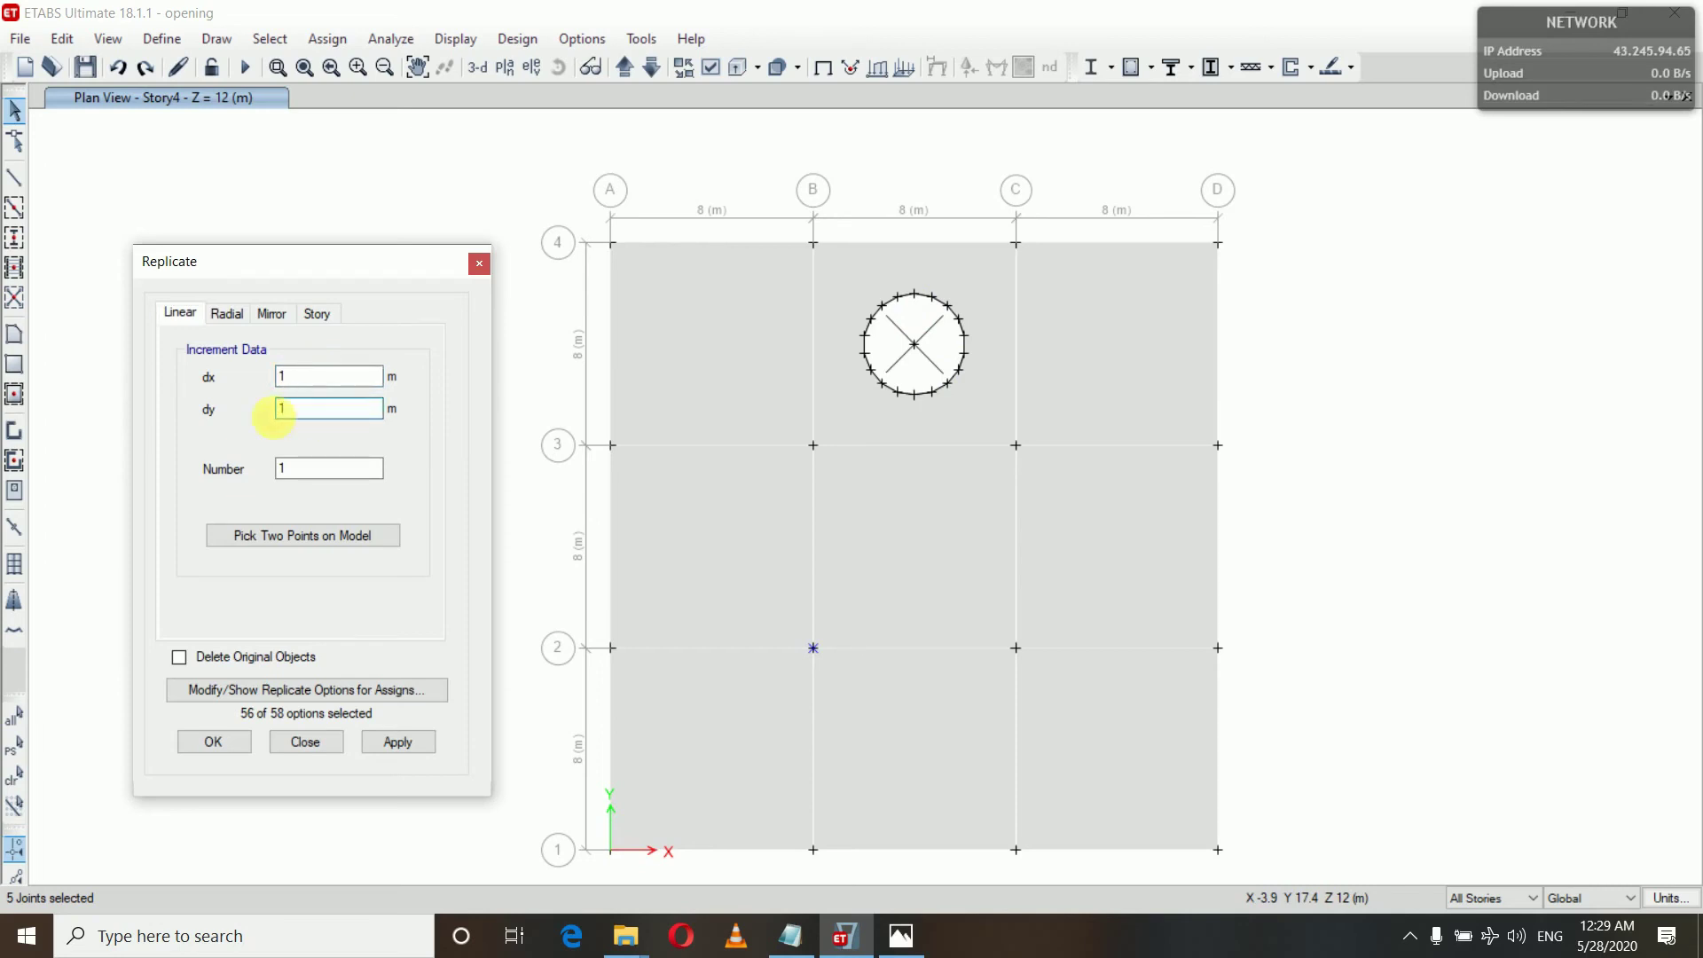
pyautogui.click(408, 743)
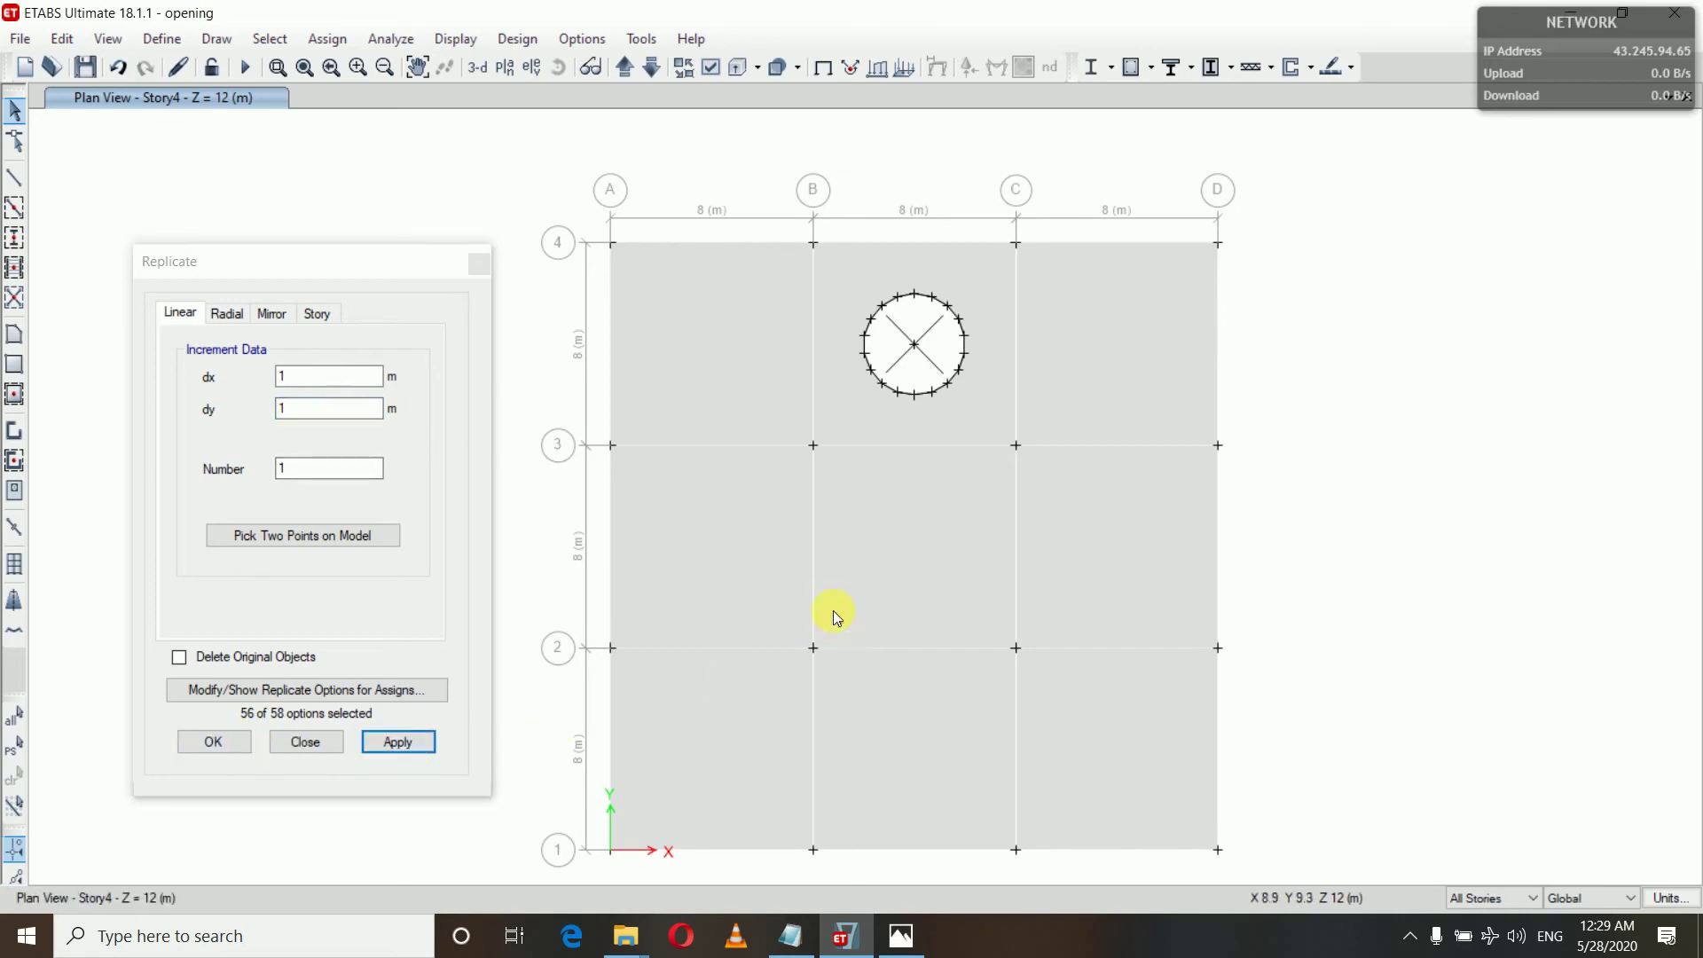
# Step: Replicate the new joint inside the panel near B-2 linearly by dx 2 m and dy 0
pyautogui.click(838, 624)
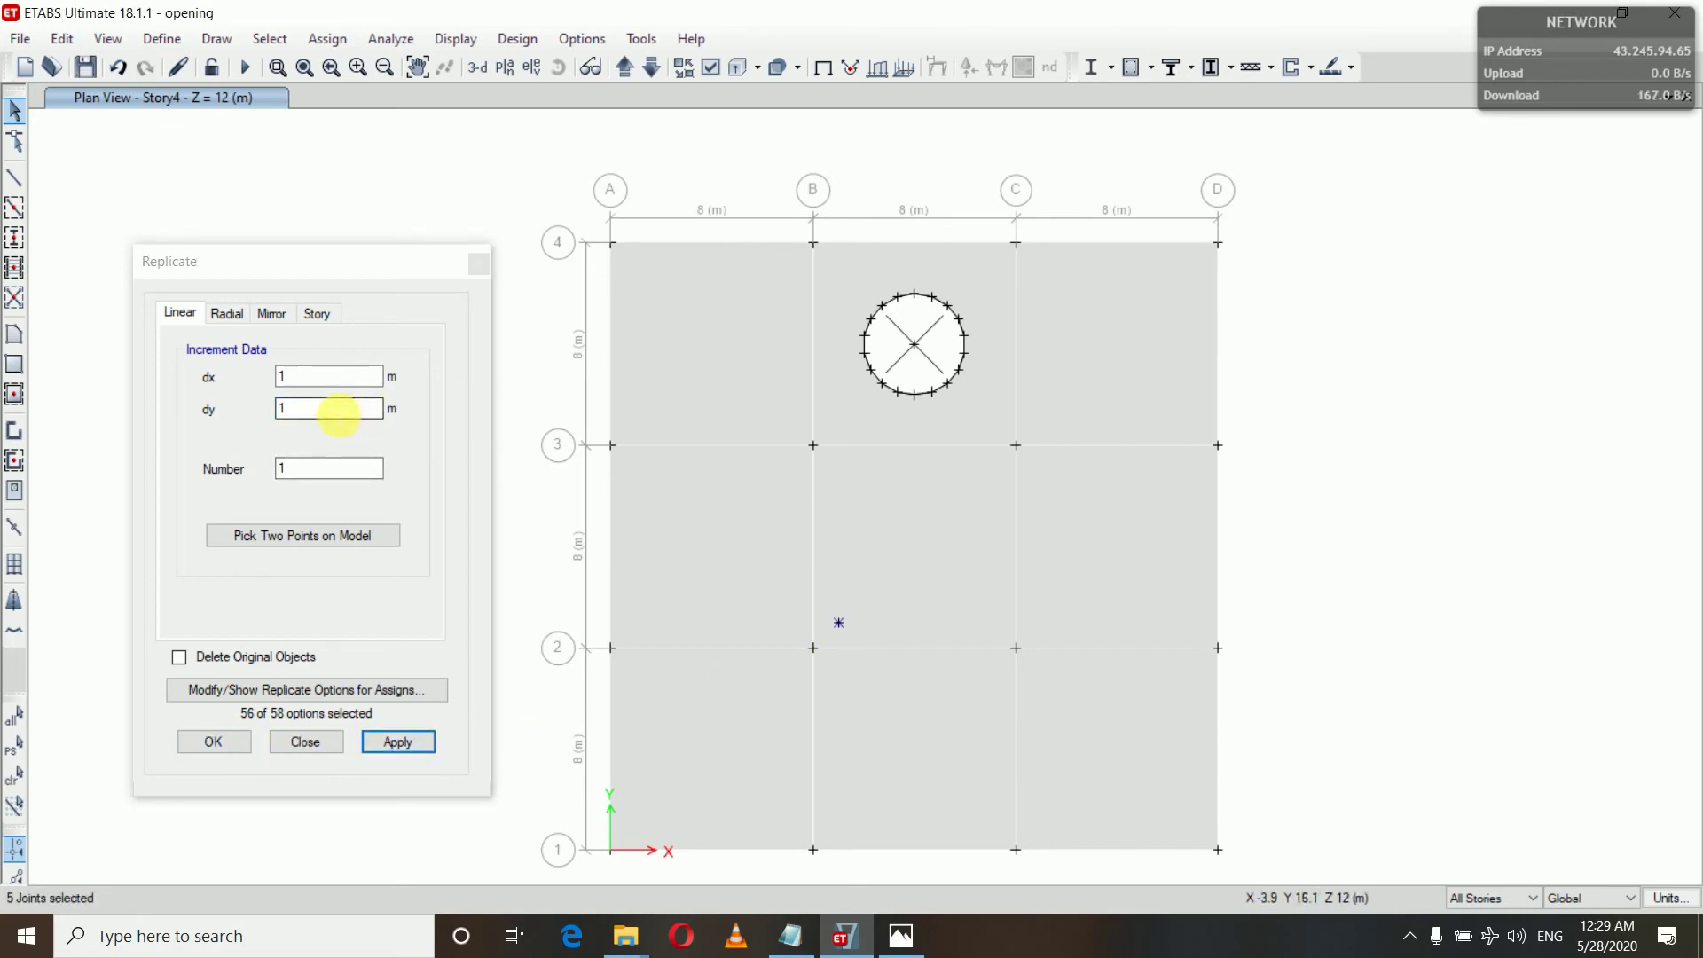
pyautogui.click(337, 410)
pyautogui.press('BackSpace')
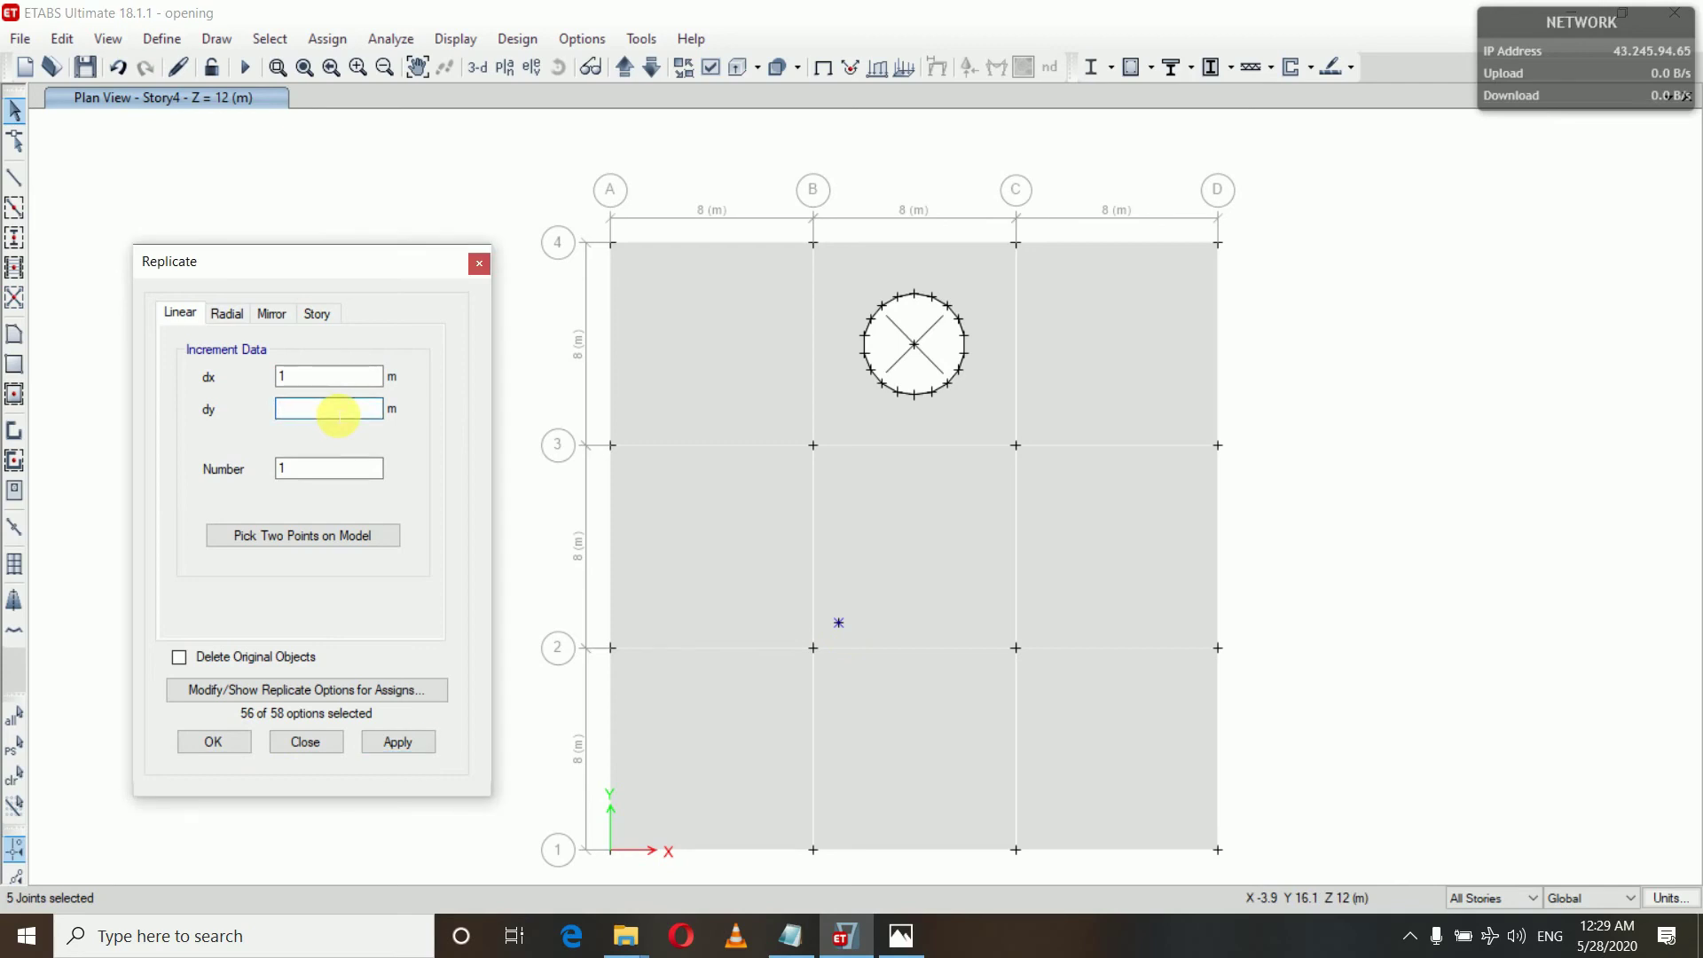
pyautogui.write('0')
pyautogui.click(303, 379)
pyautogui.doubleClick(304, 378)
pyautogui.write('2')
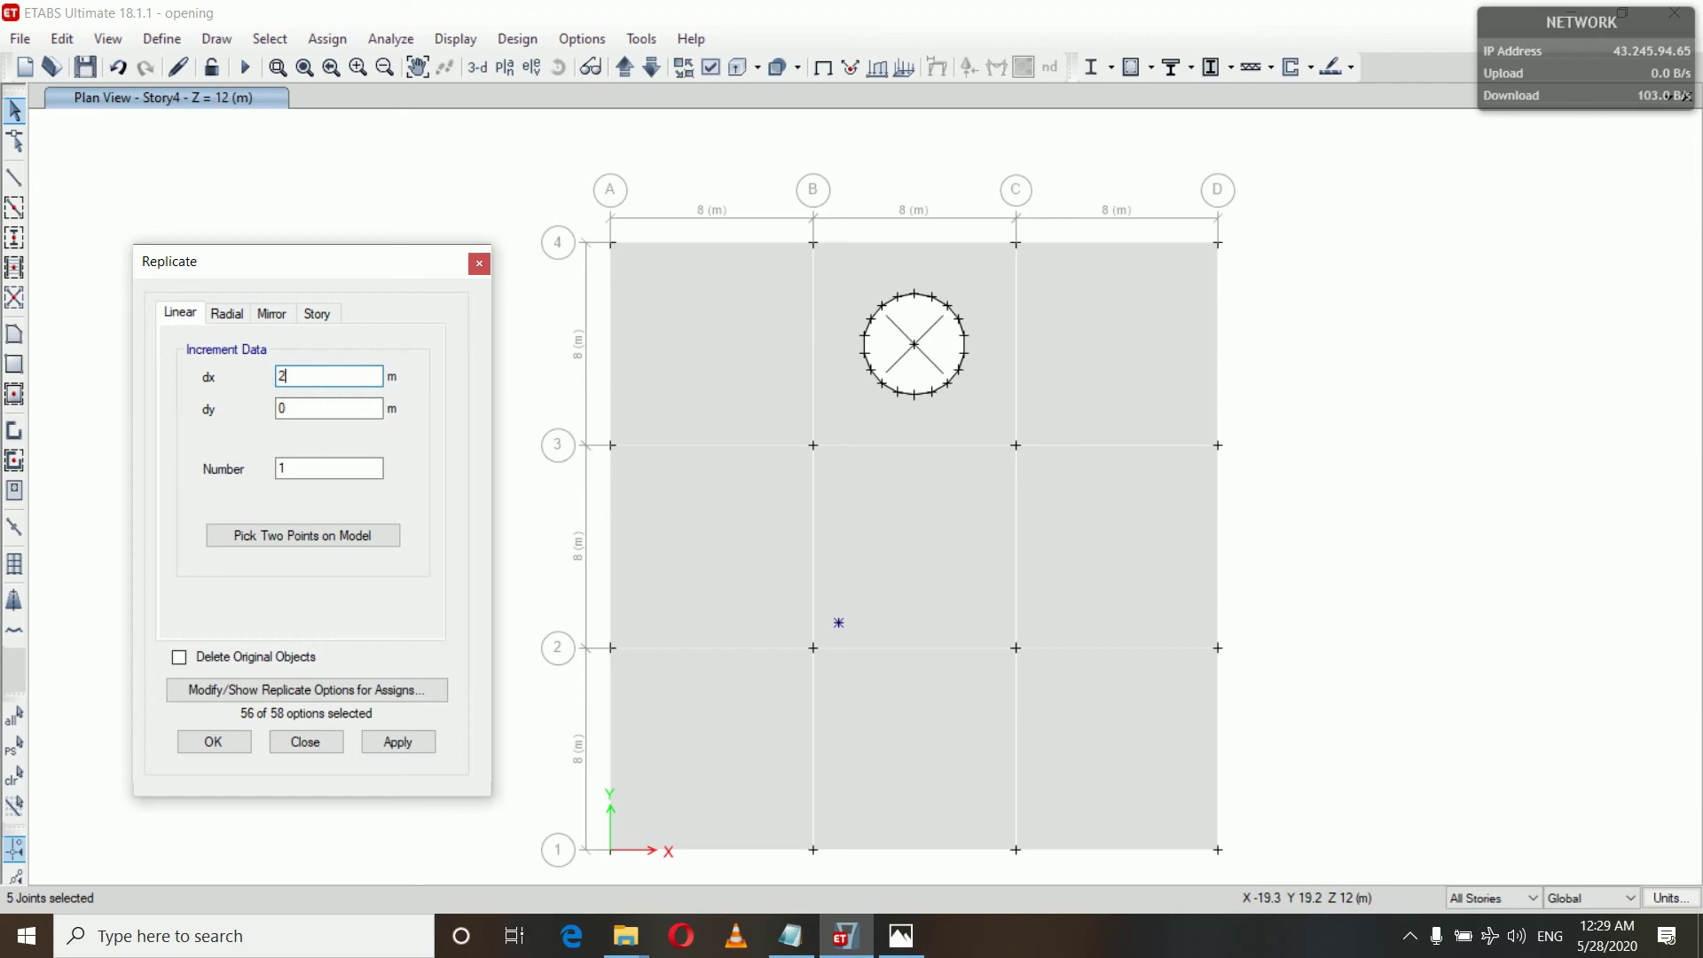
pyautogui.click(404, 744)
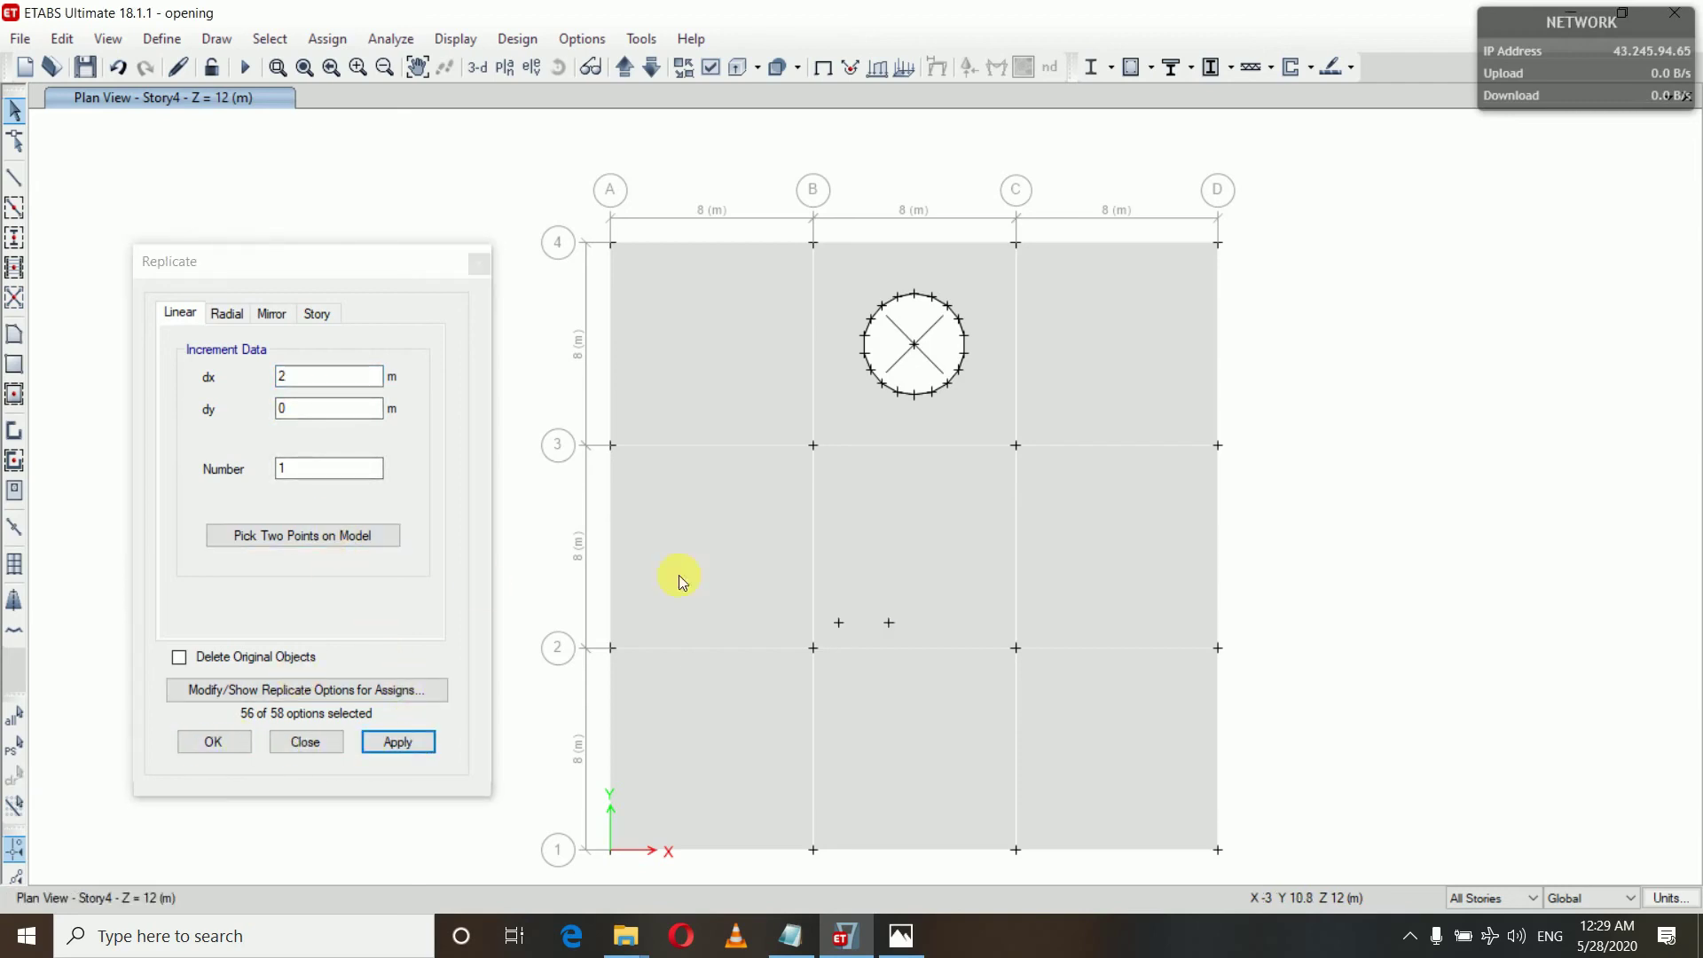
# Step: Replicate the second joint inside the B-C, 2-3 panel, farther from grid B, linearly by dx 0 and dy 2 m
pyautogui.click(913, 640)
pyautogui.click(300, 377)
pyautogui.press('BackSpace')
pyautogui.write('0')
pyautogui.click(303, 415)
pyautogui.click(302, 412)
pyautogui.press('BackSpace')
pyautogui.write('2')
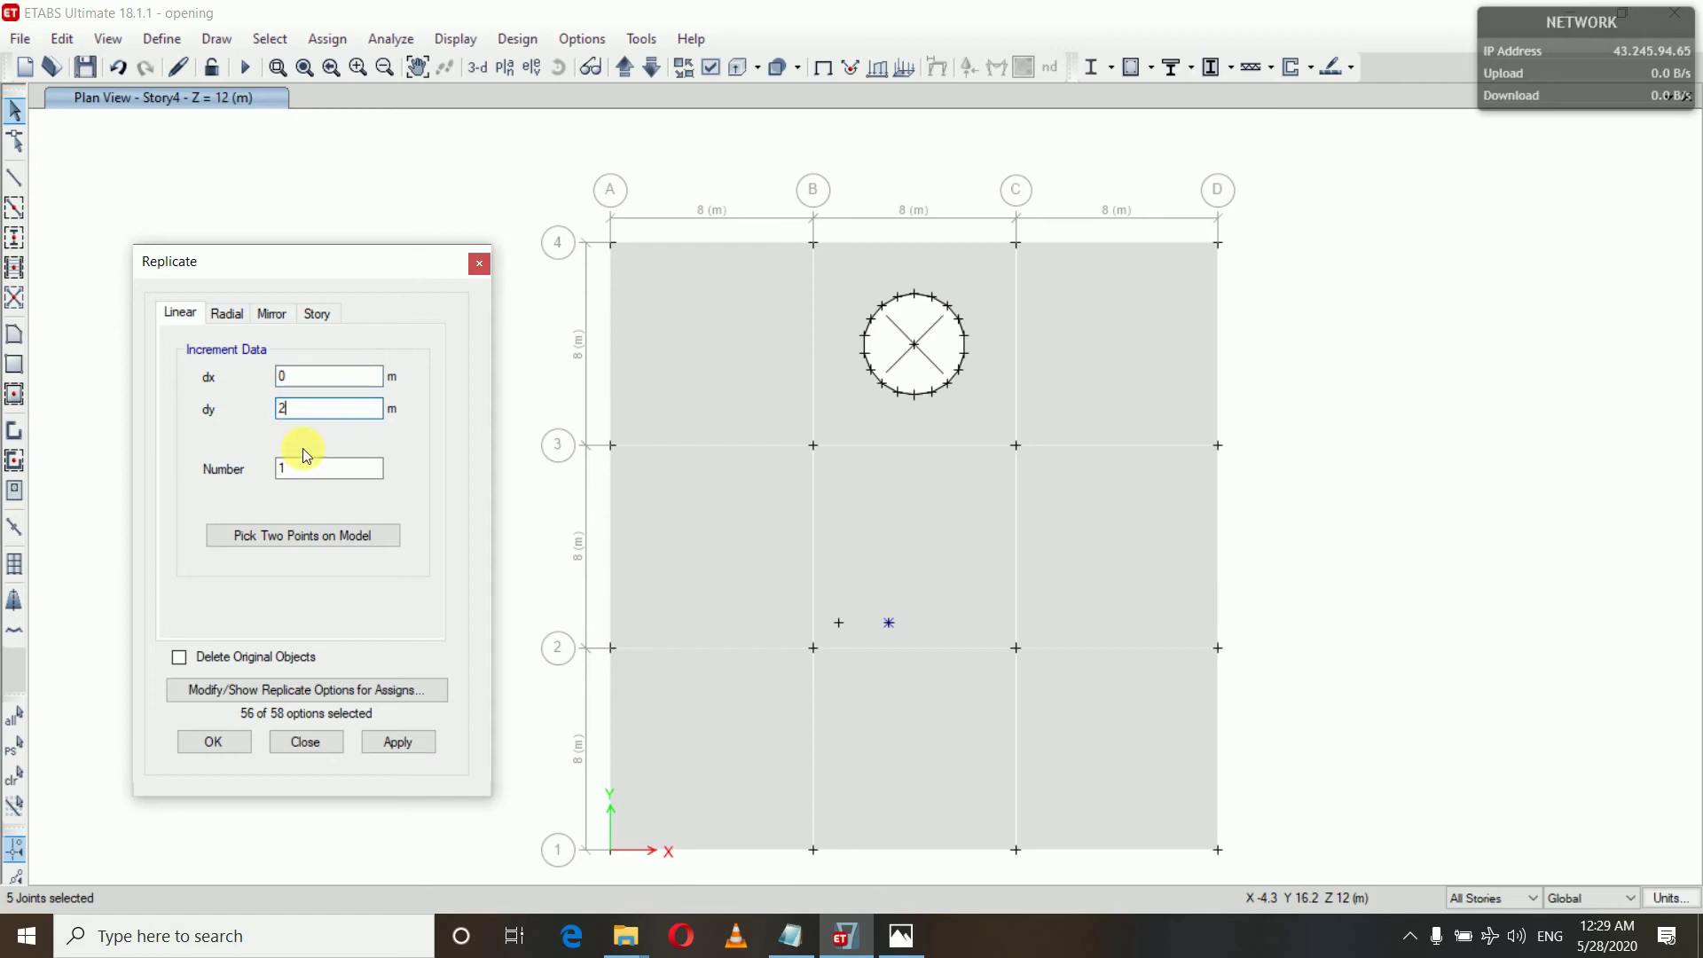
pyautogui.click(416, 750)
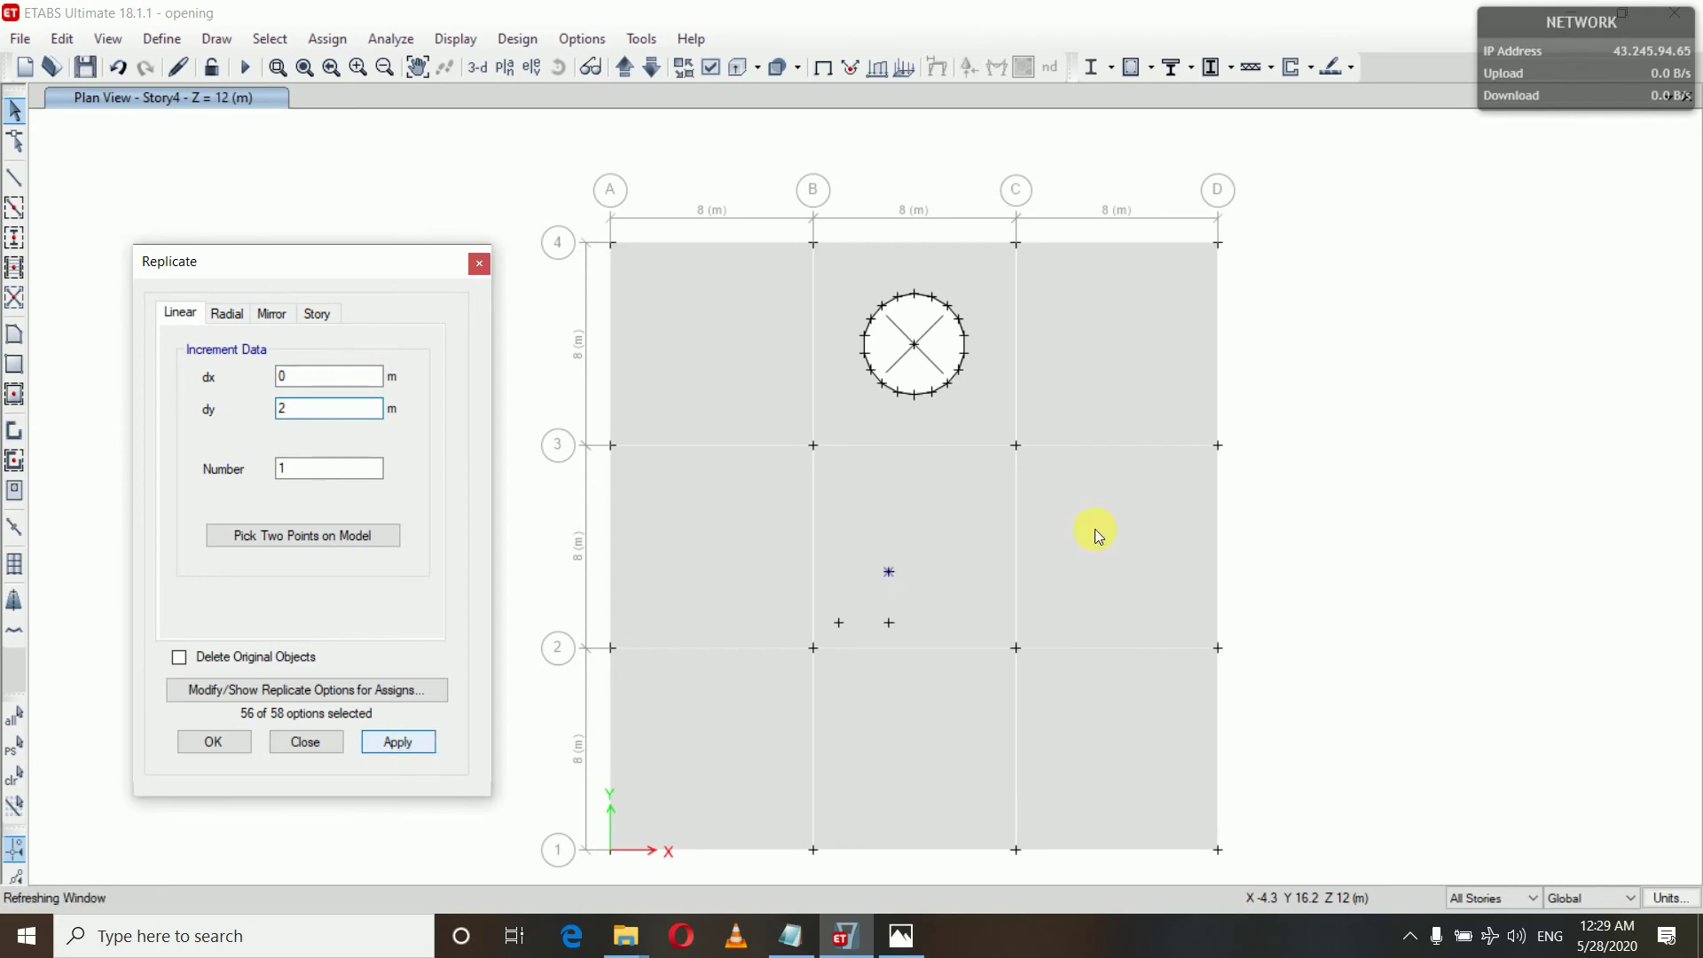
# Step: Replicate the inner joint nearest B-2 by dx 0 and dy 2 m to complete the square, and close the Replicate dialog
pyautogui.click(829, 608)
pyautogui.moveTo(833, 612); pyautogui.dragTo(853, 640)
pyautogui.click(397, 741)
pyautogui.click(213, 742)
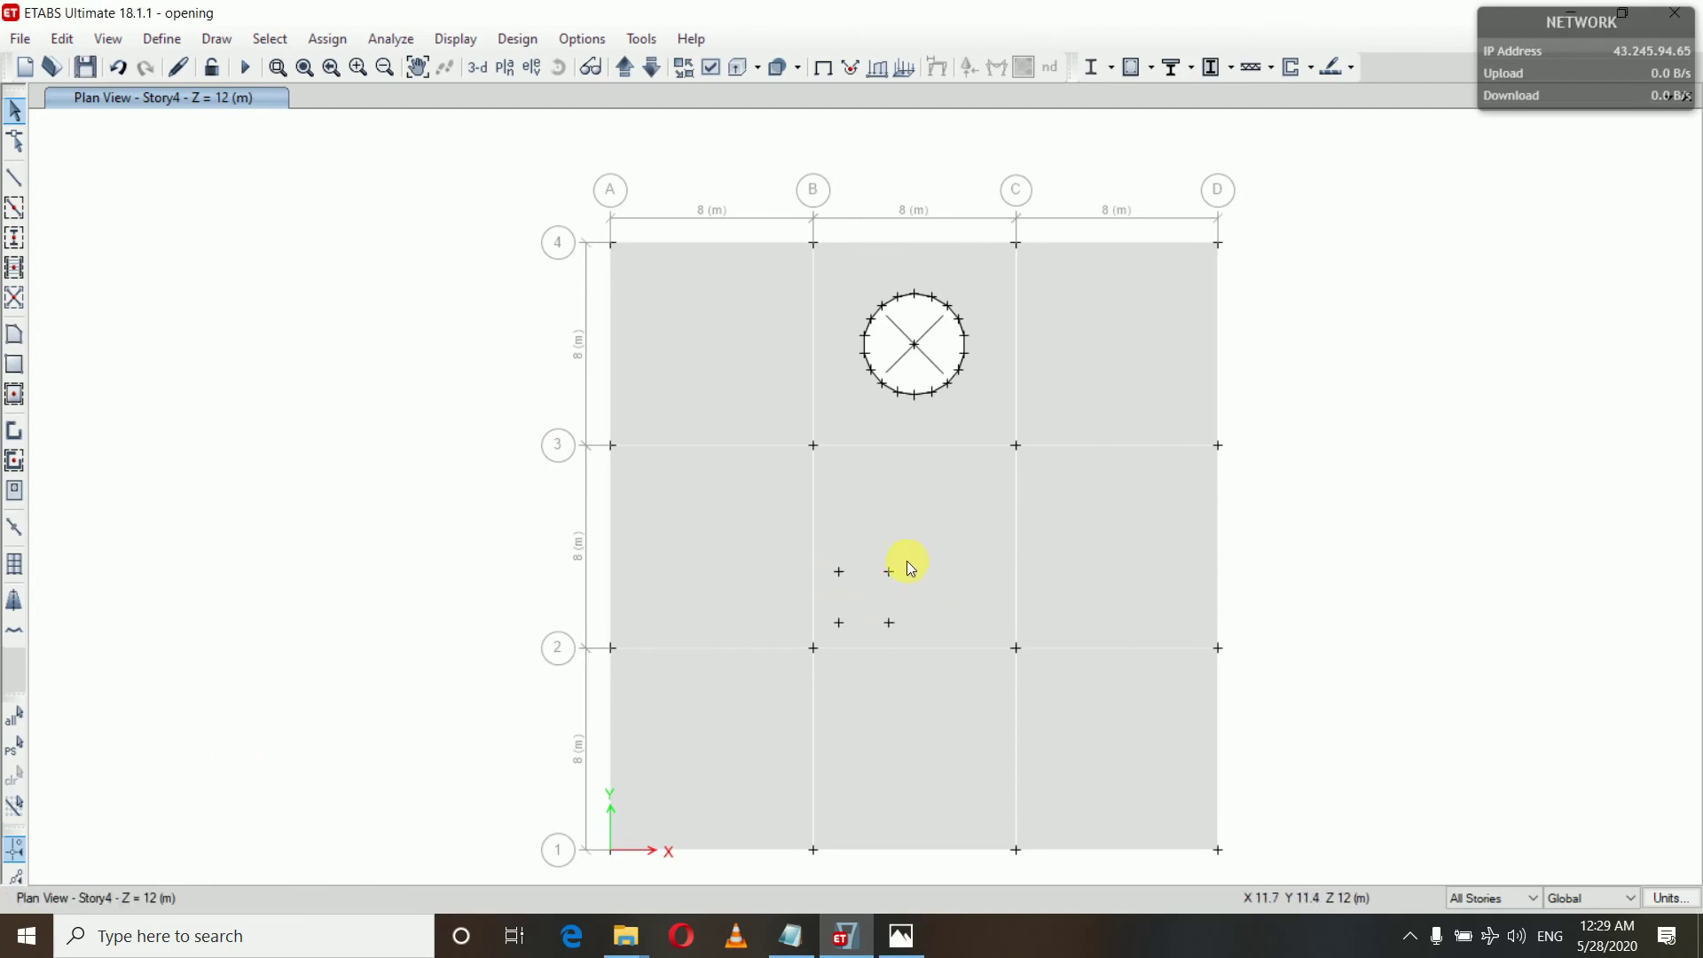
# Step: Draw a 2 m square floor area with the Opening property through the four joints near grid intersection B-2
pyautogui.click(15, 341)
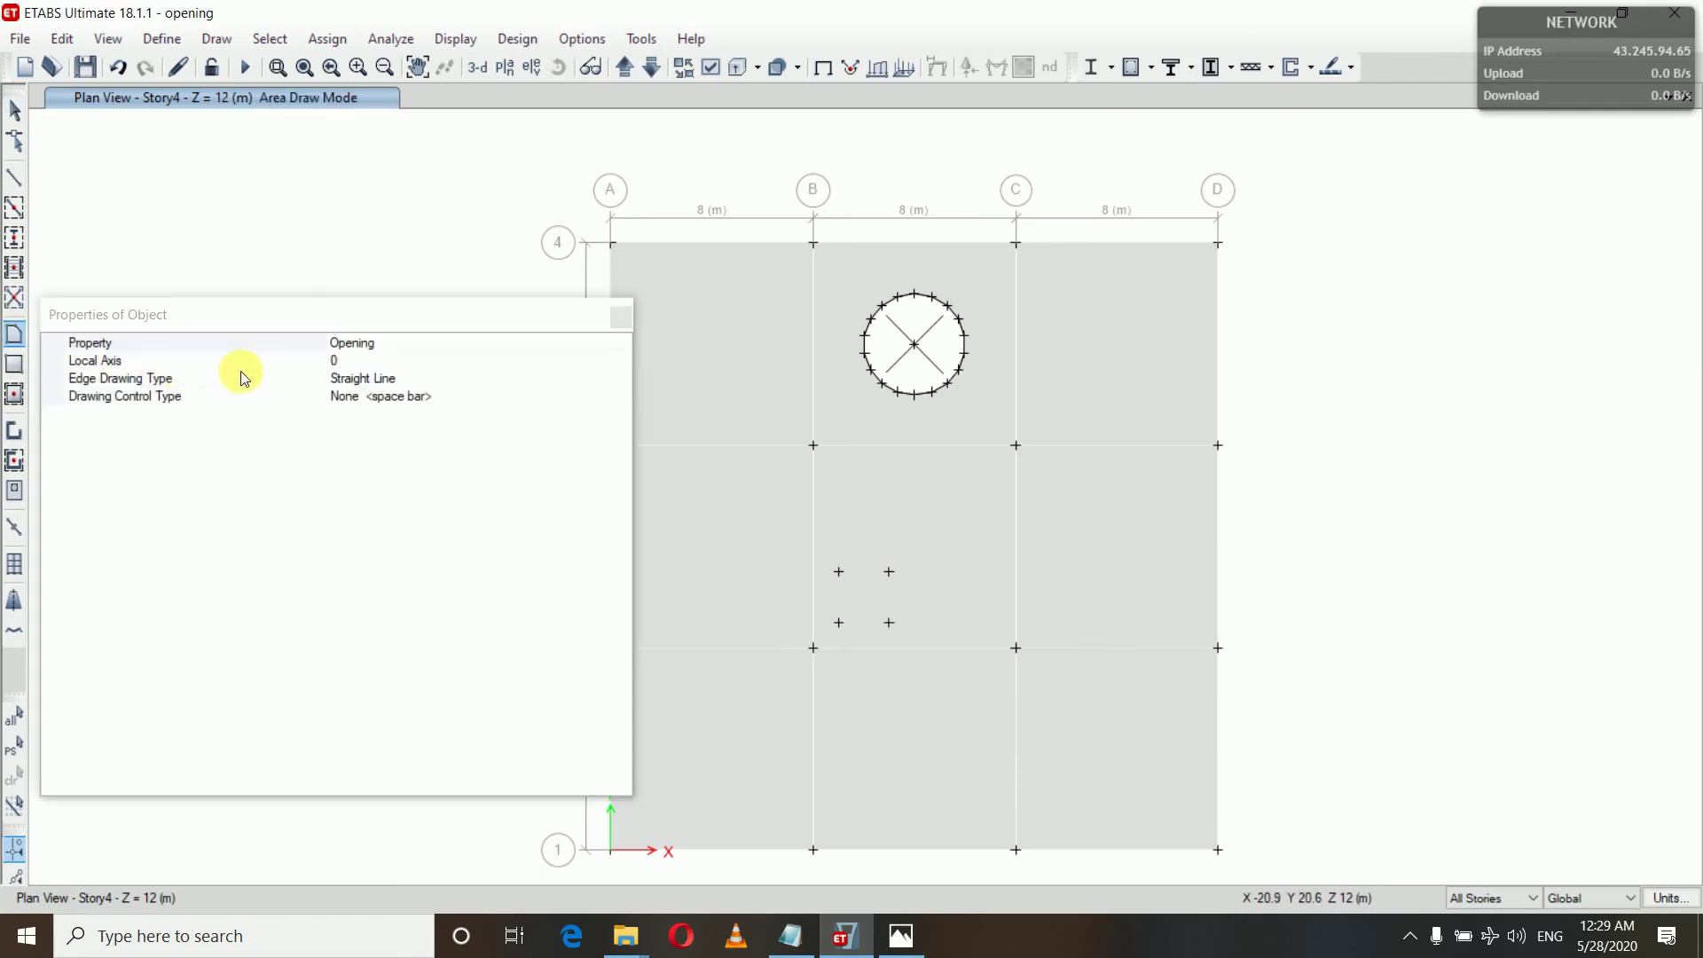
pyautogui.click(355, 344)
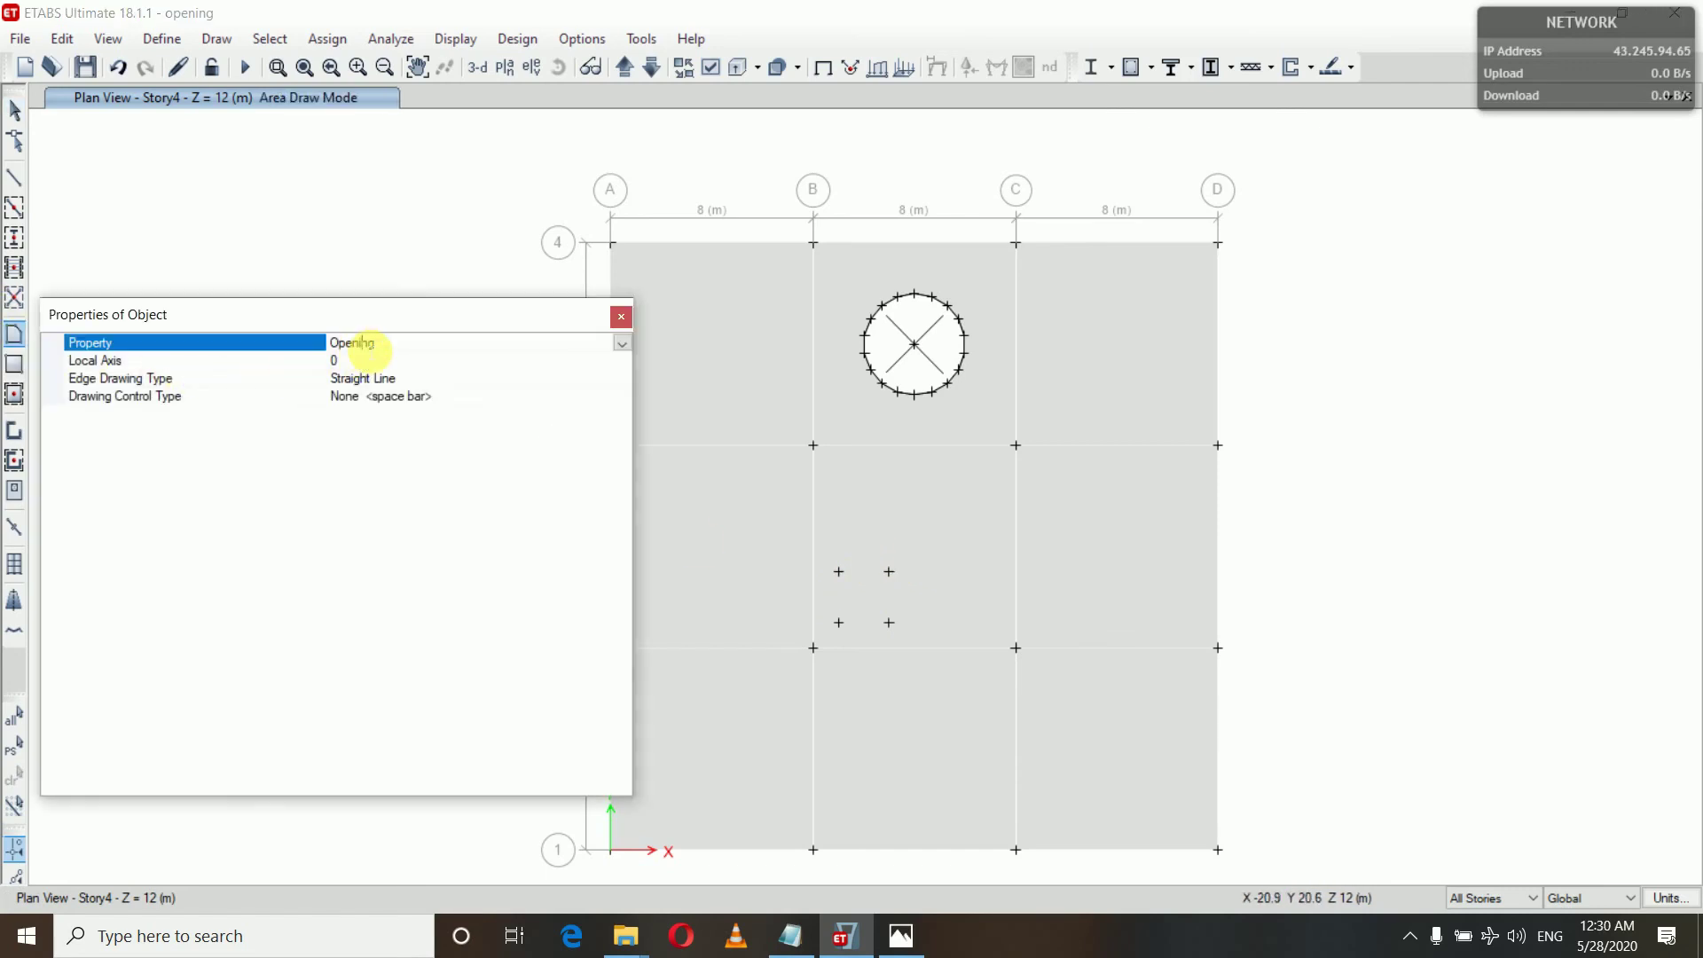
pyautogui.click(621, 343)
pyautogui.click(376, 390)
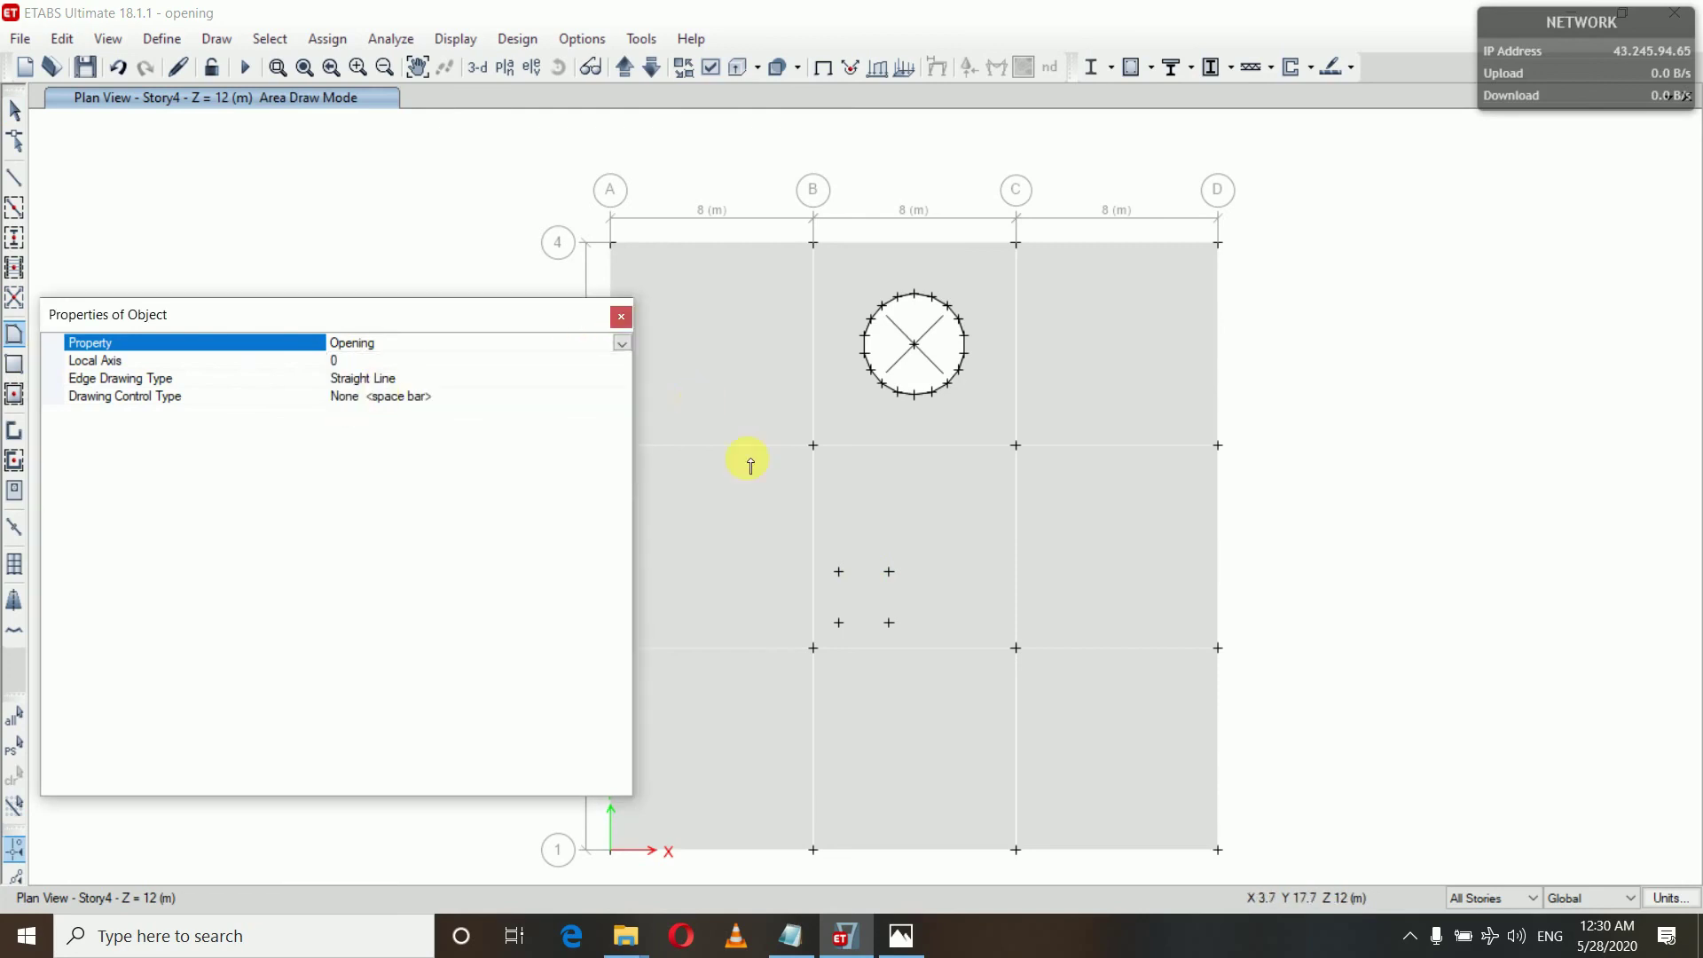
pyautogui.click(838, 572)
pyautogui.click(889, 572)
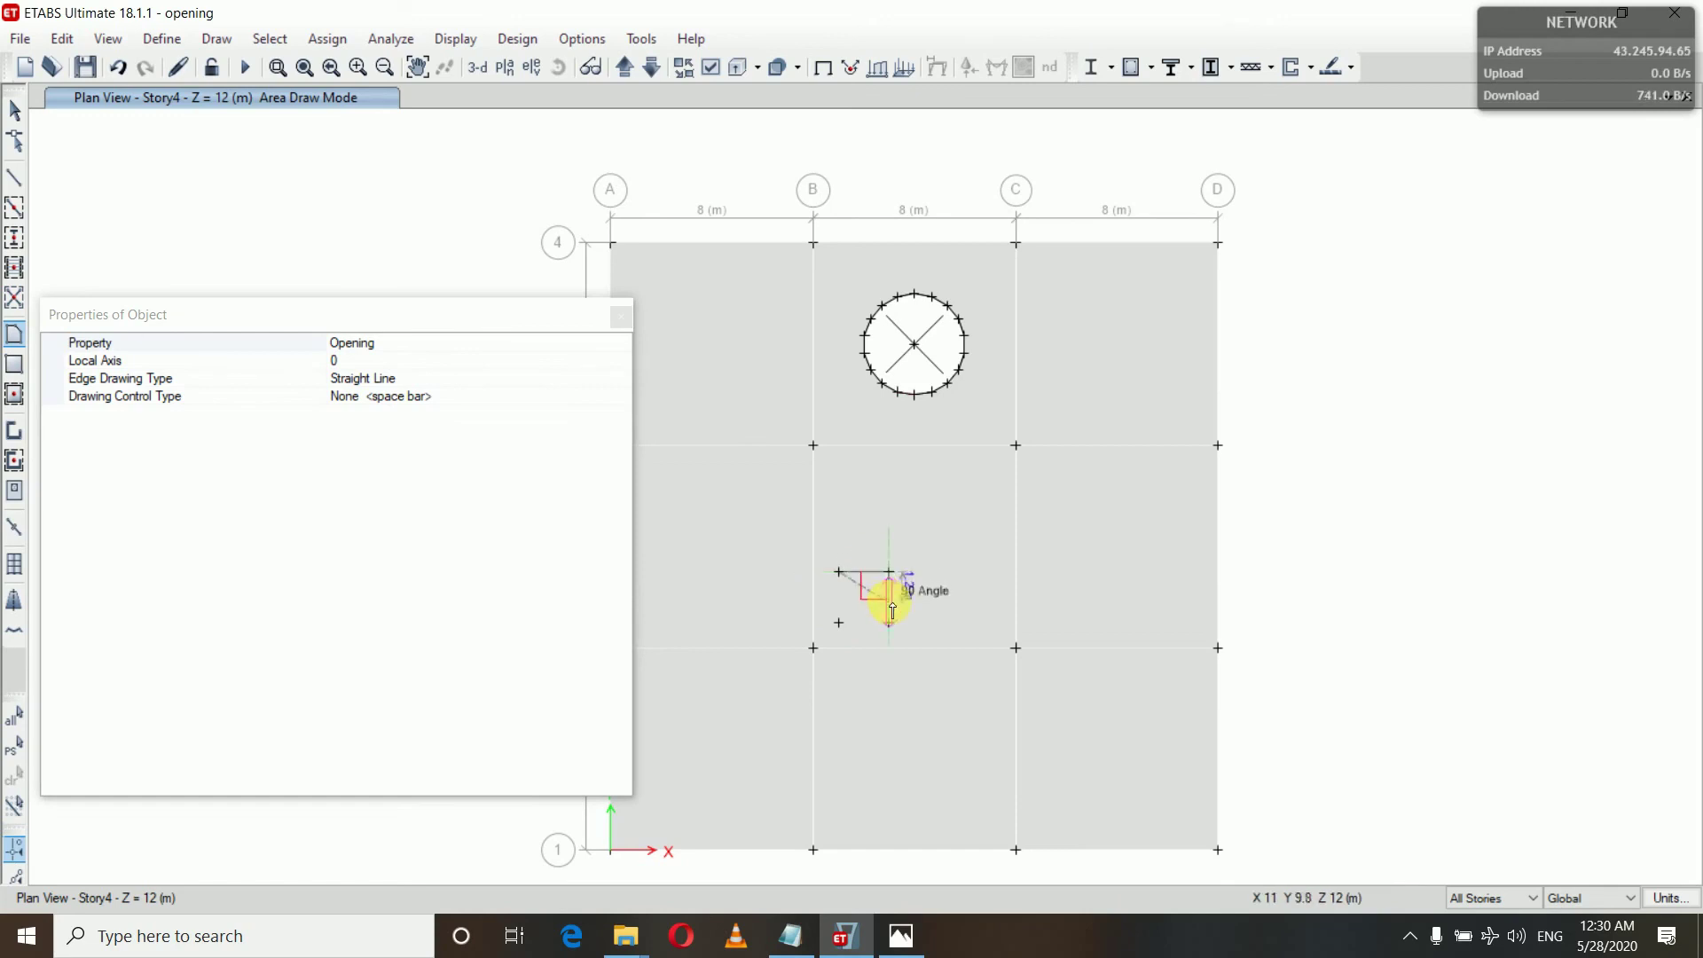
pyautogui.click(889, 622)
pyautogui.click(838, 622)
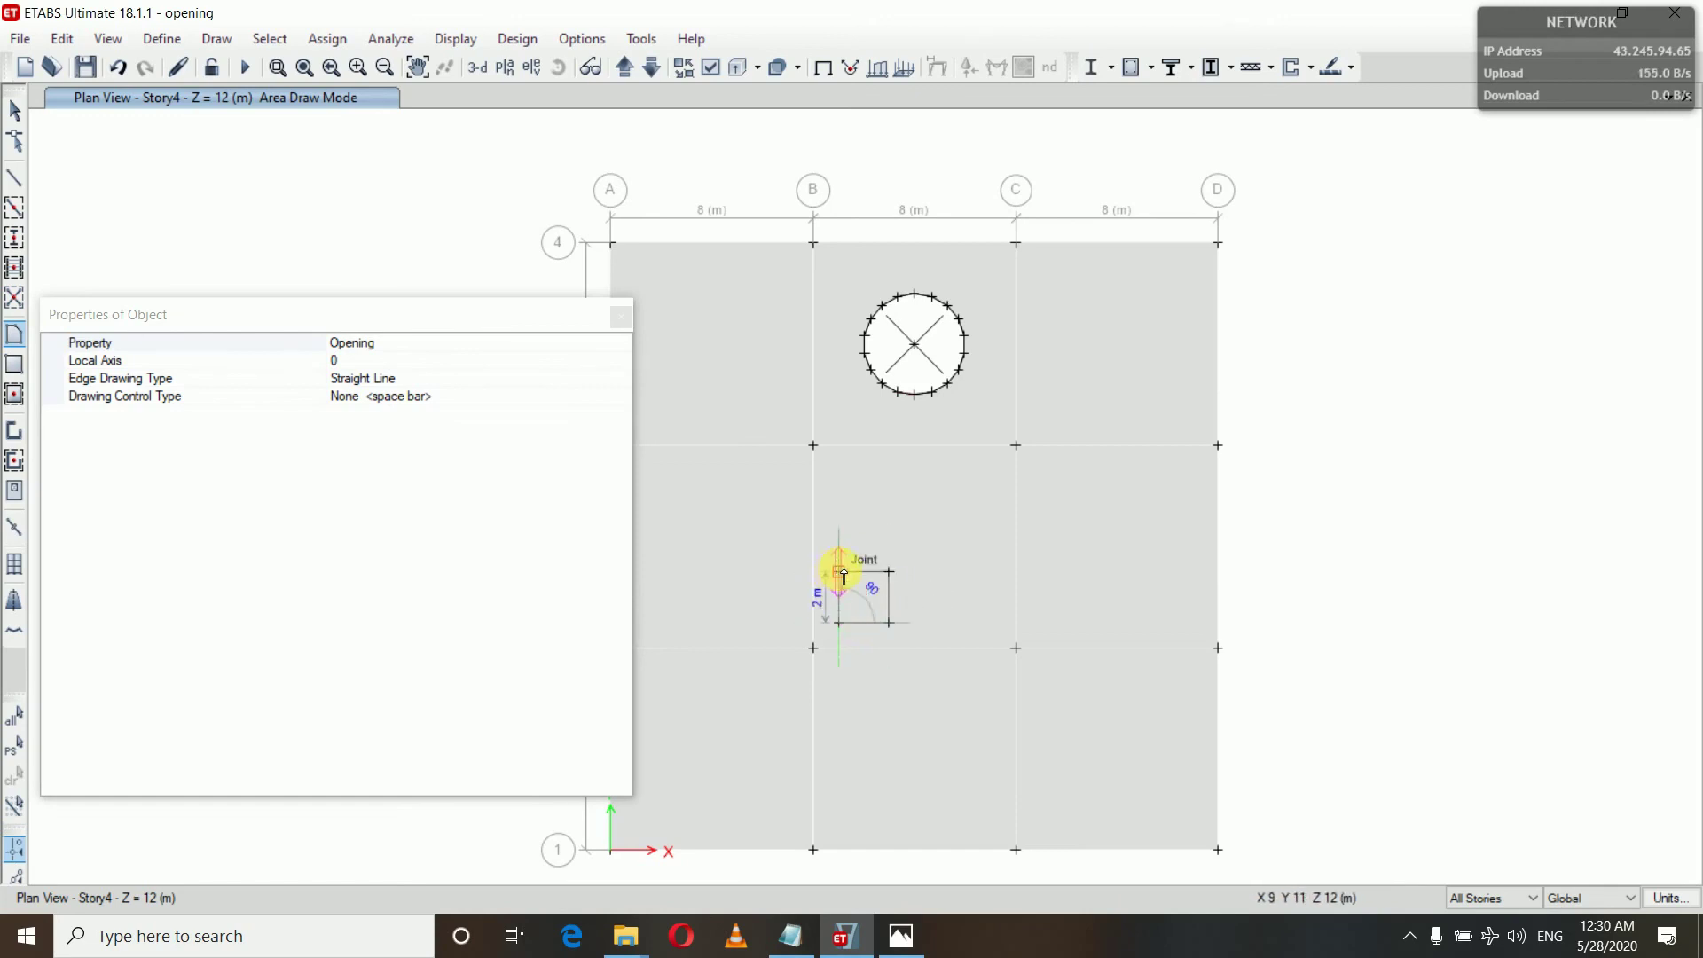
pyautogui.doubleClick(839, 573)
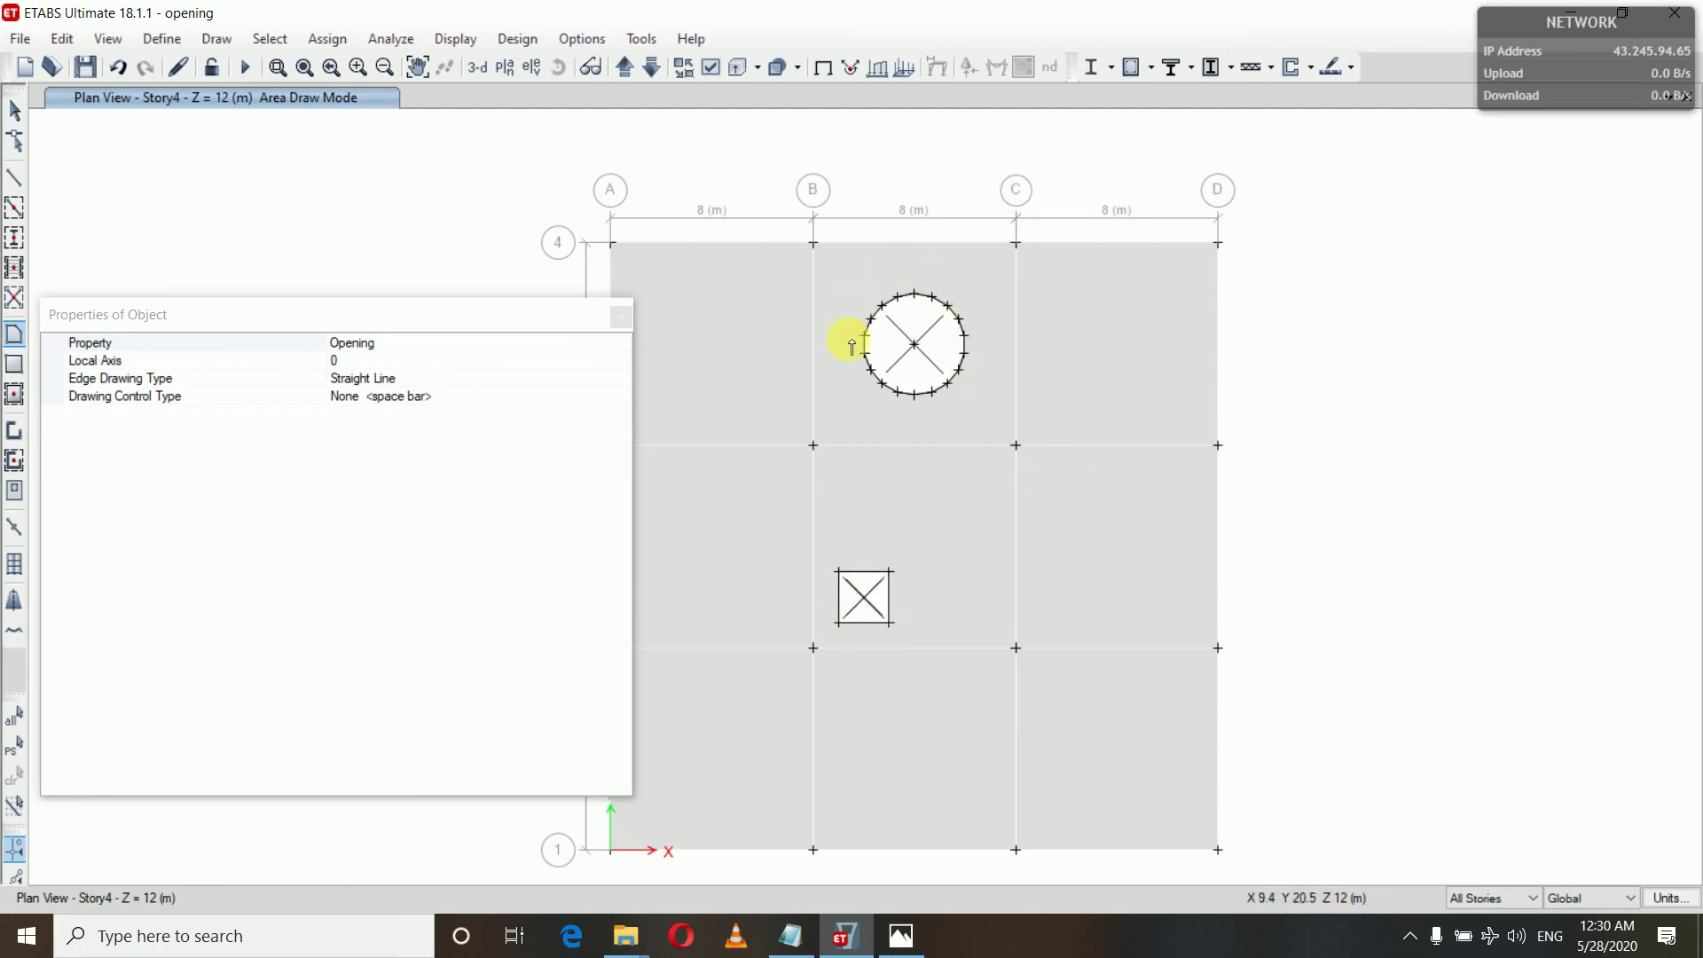
pyautogui.click(15, 110)
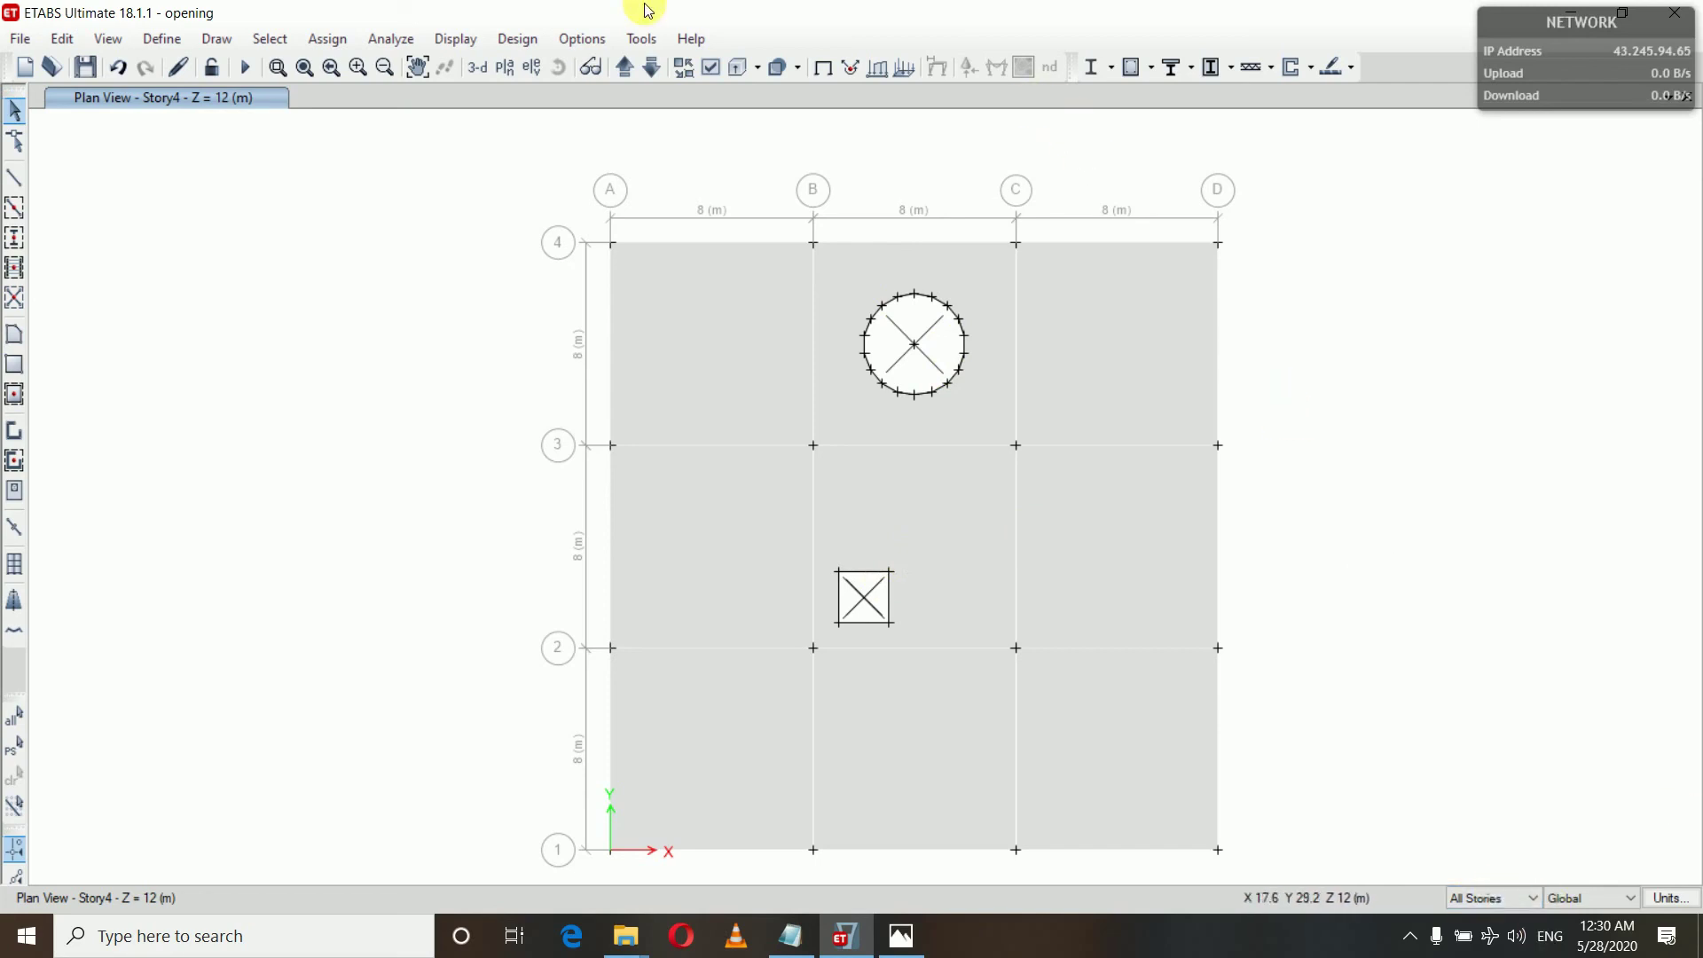
# Step: Set the view options to make joint objects invisible and show the columns
pyautogui.click(710, 67)
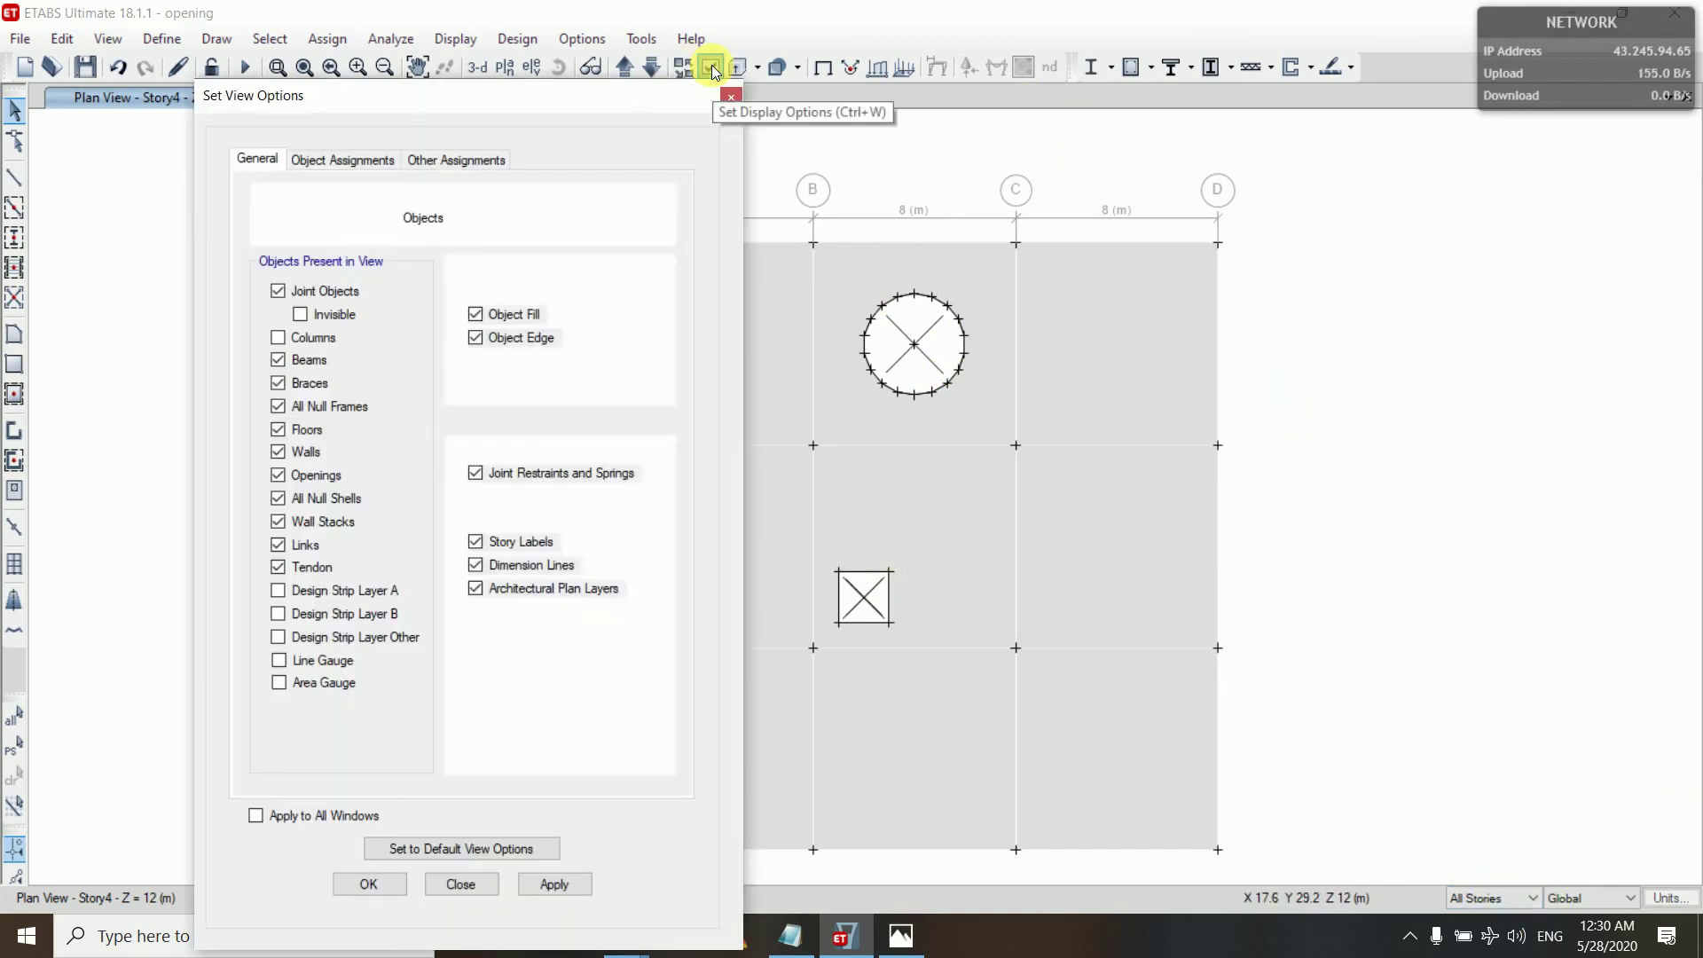
pyautogui.click(303, 316)
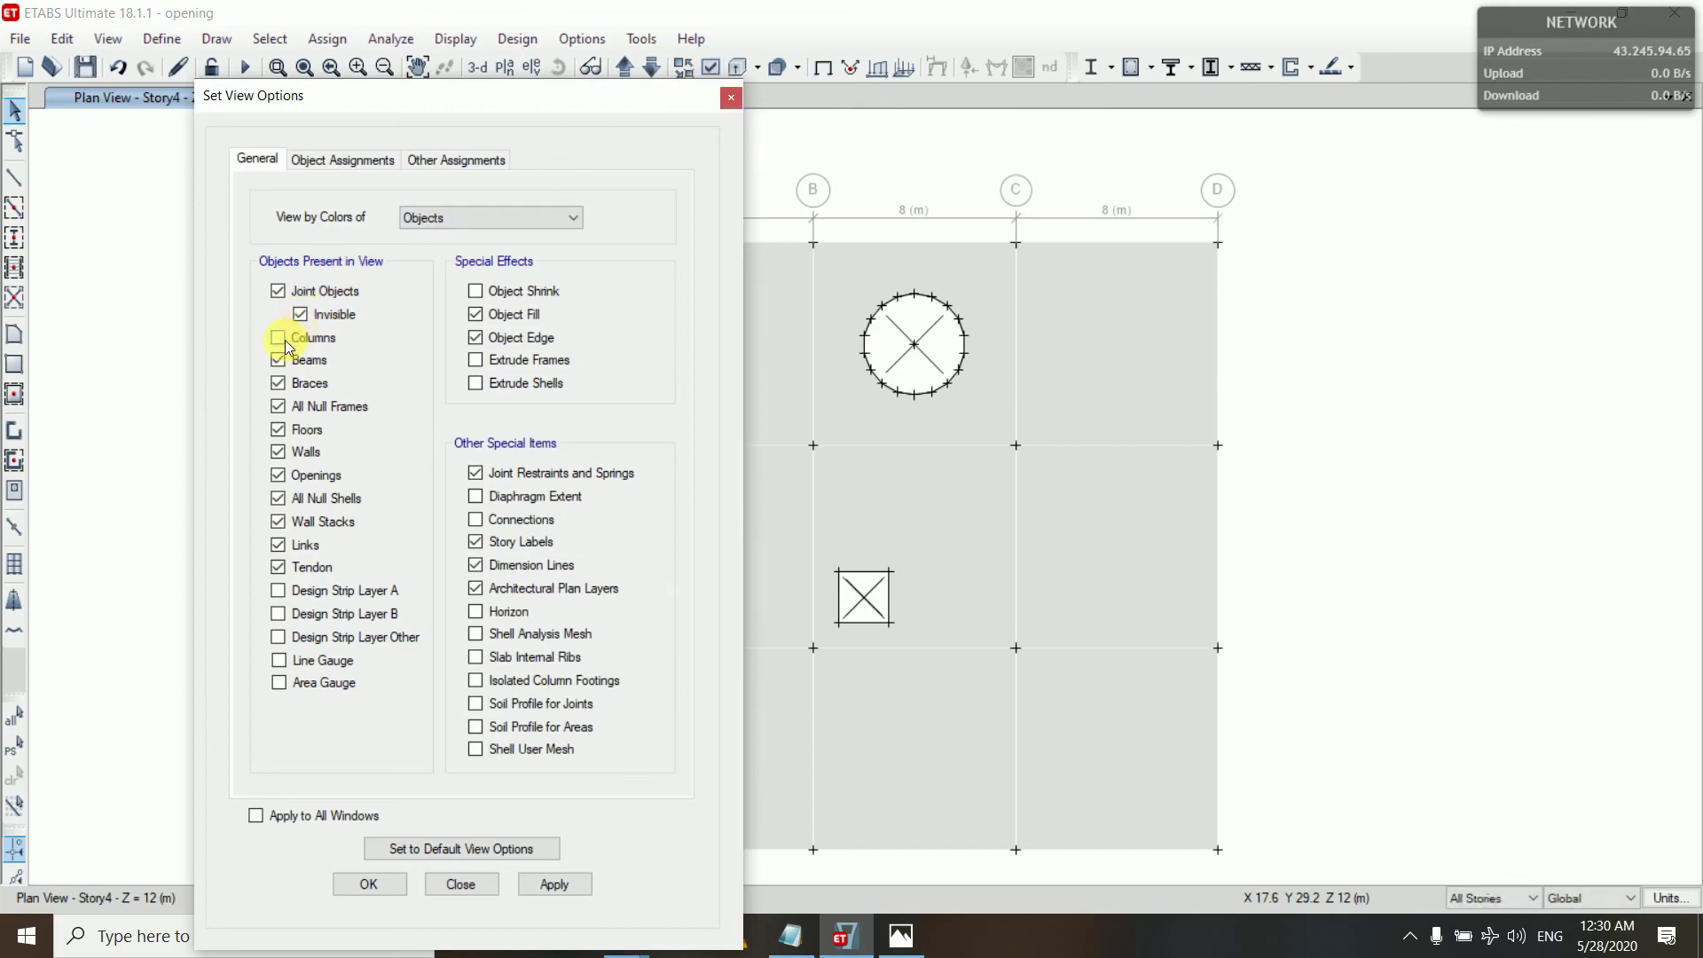
pyautogui.click(551, 884)
pyautogui.click(373, 883)
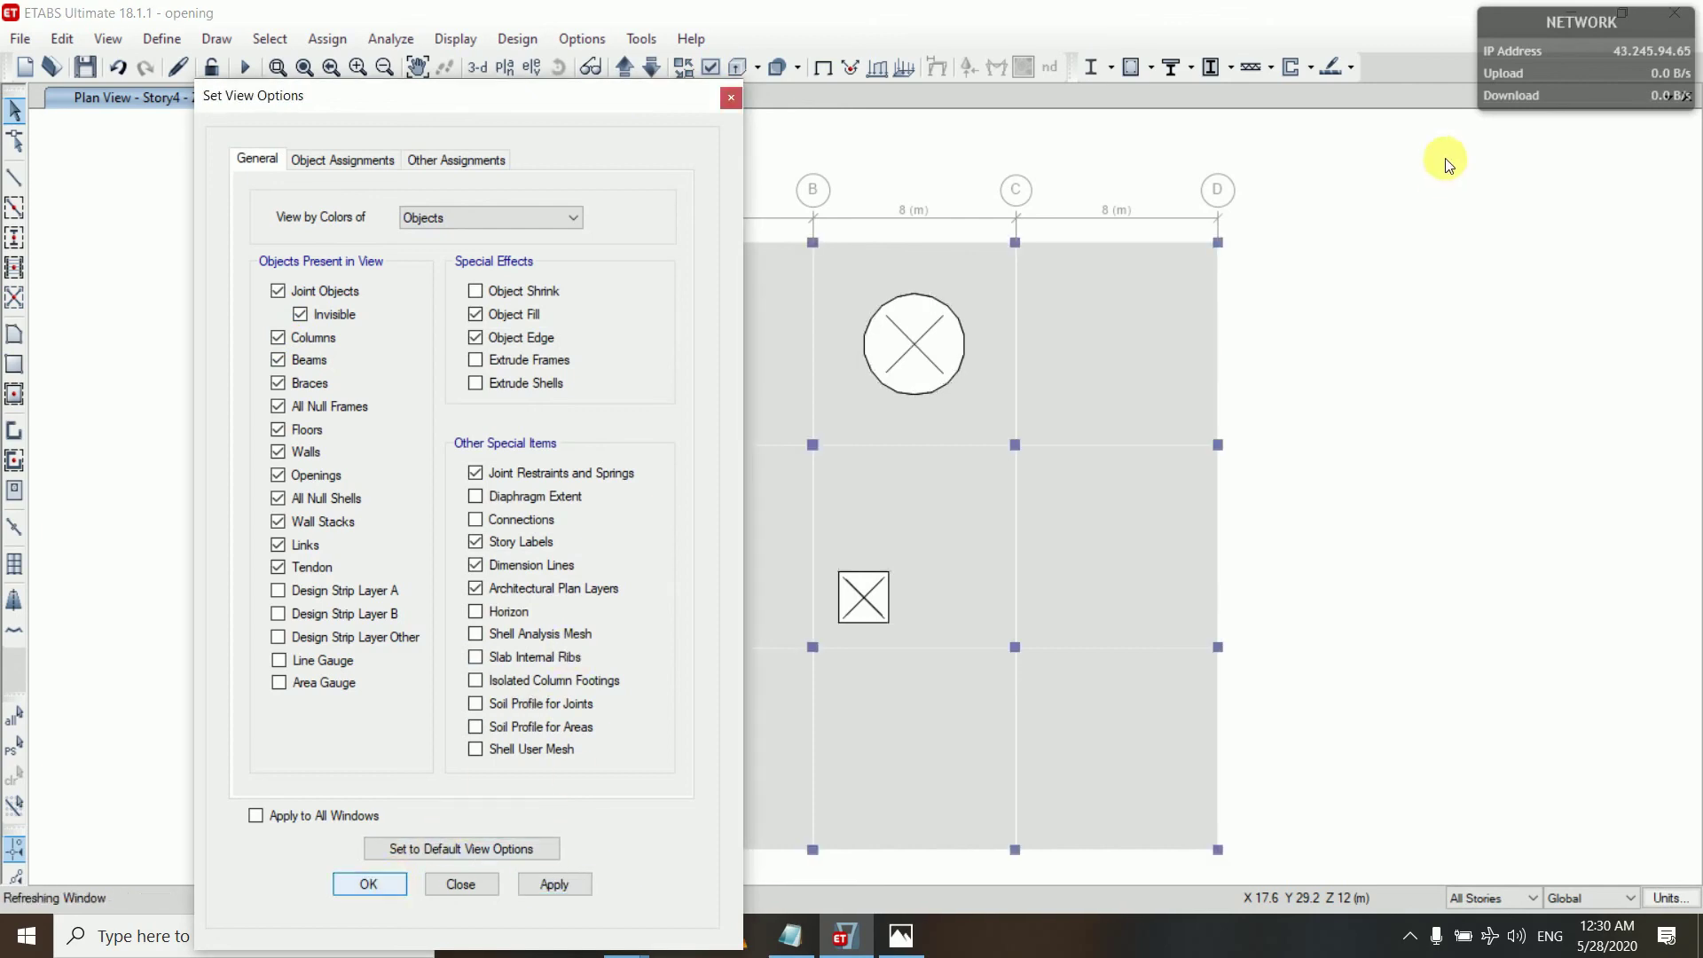
# Step: Add a 3-D view window beside the plan view and color the objects by section properties in all windows
pyautogui.click(1669, 96)
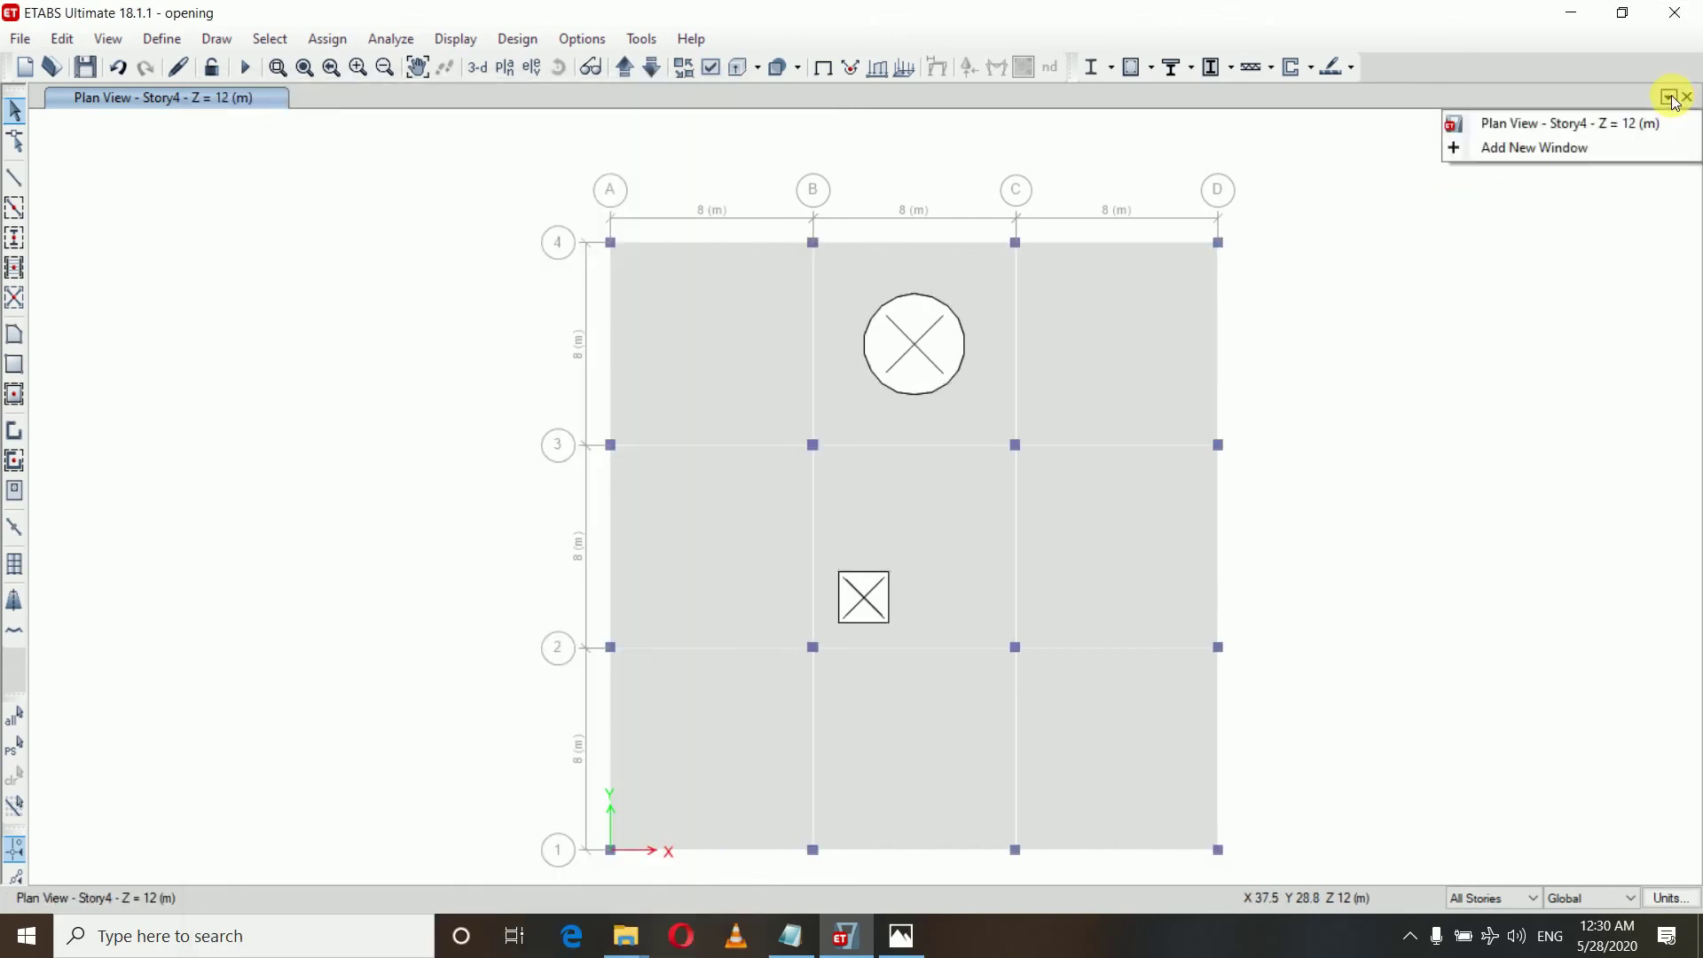
pyautogui.click(1552, 149)
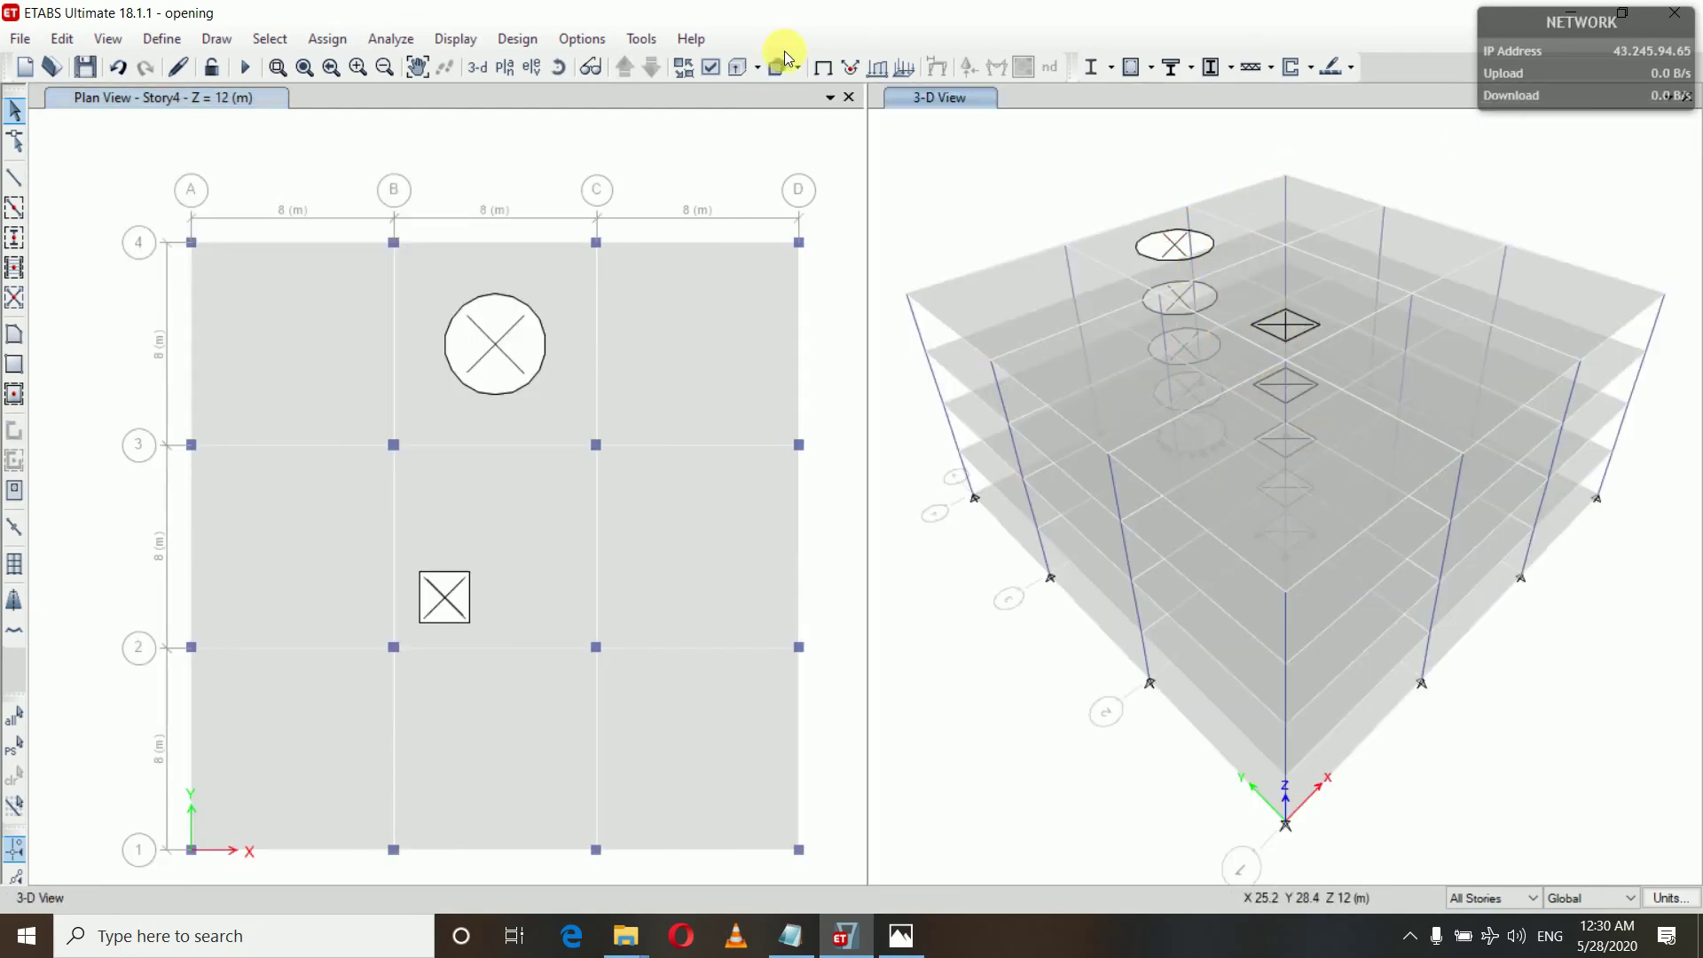
pyautogui.click(717, 67)
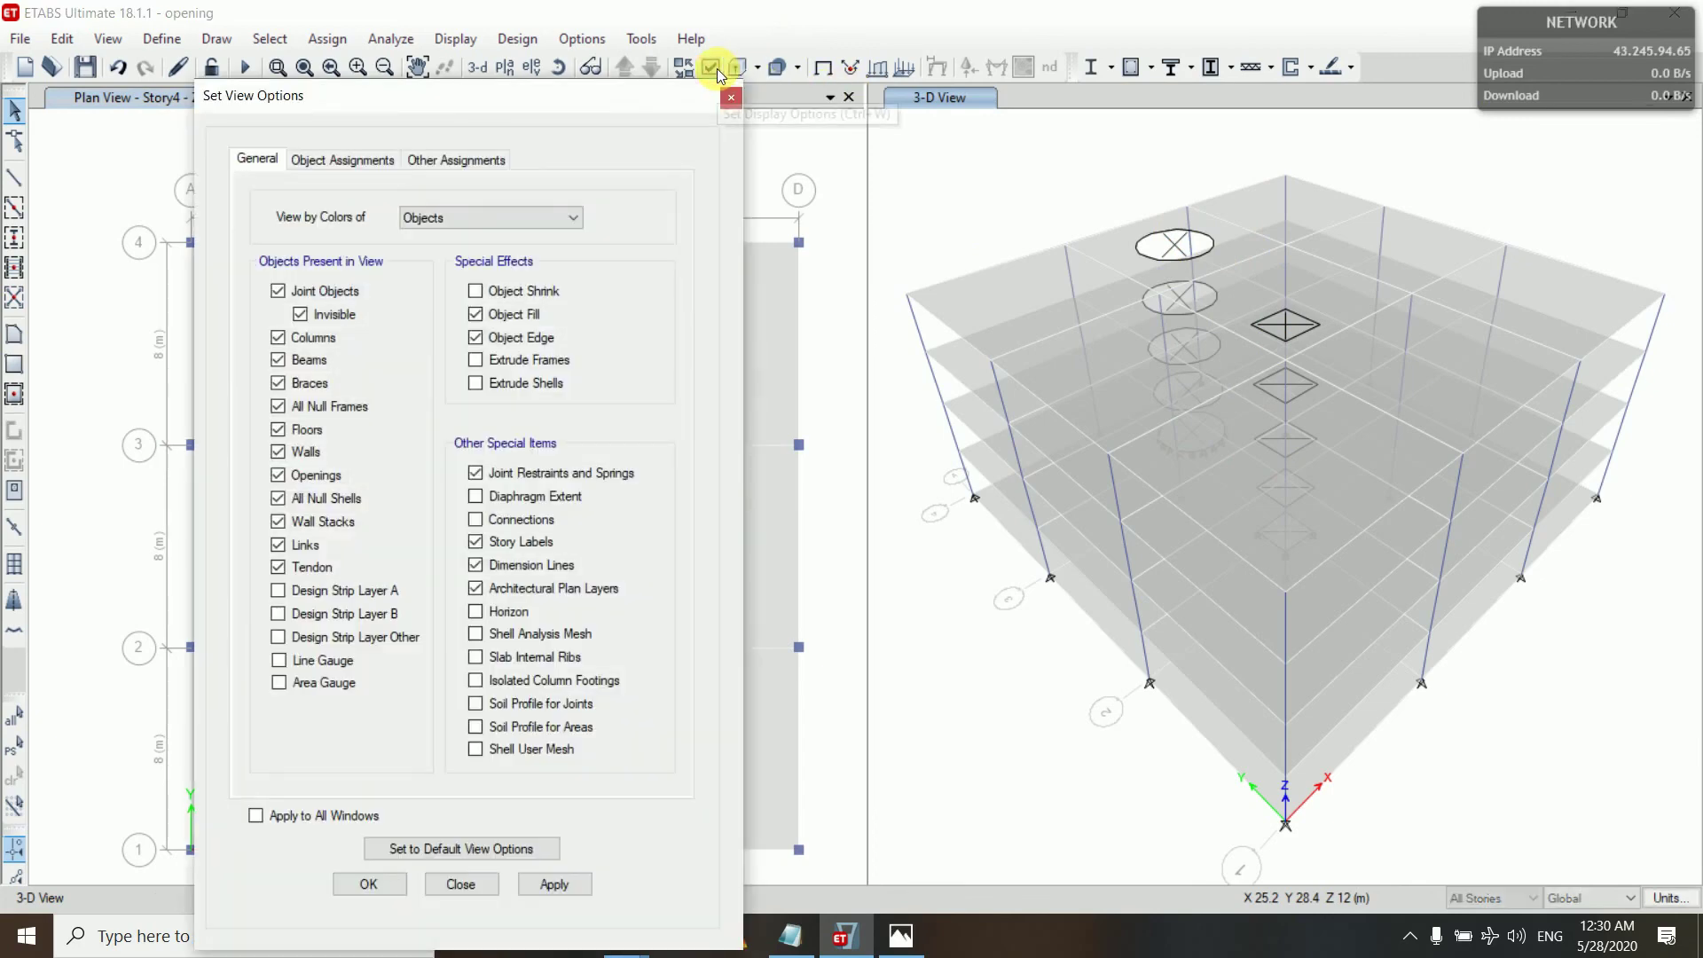
pyautogui.click(502, 223)
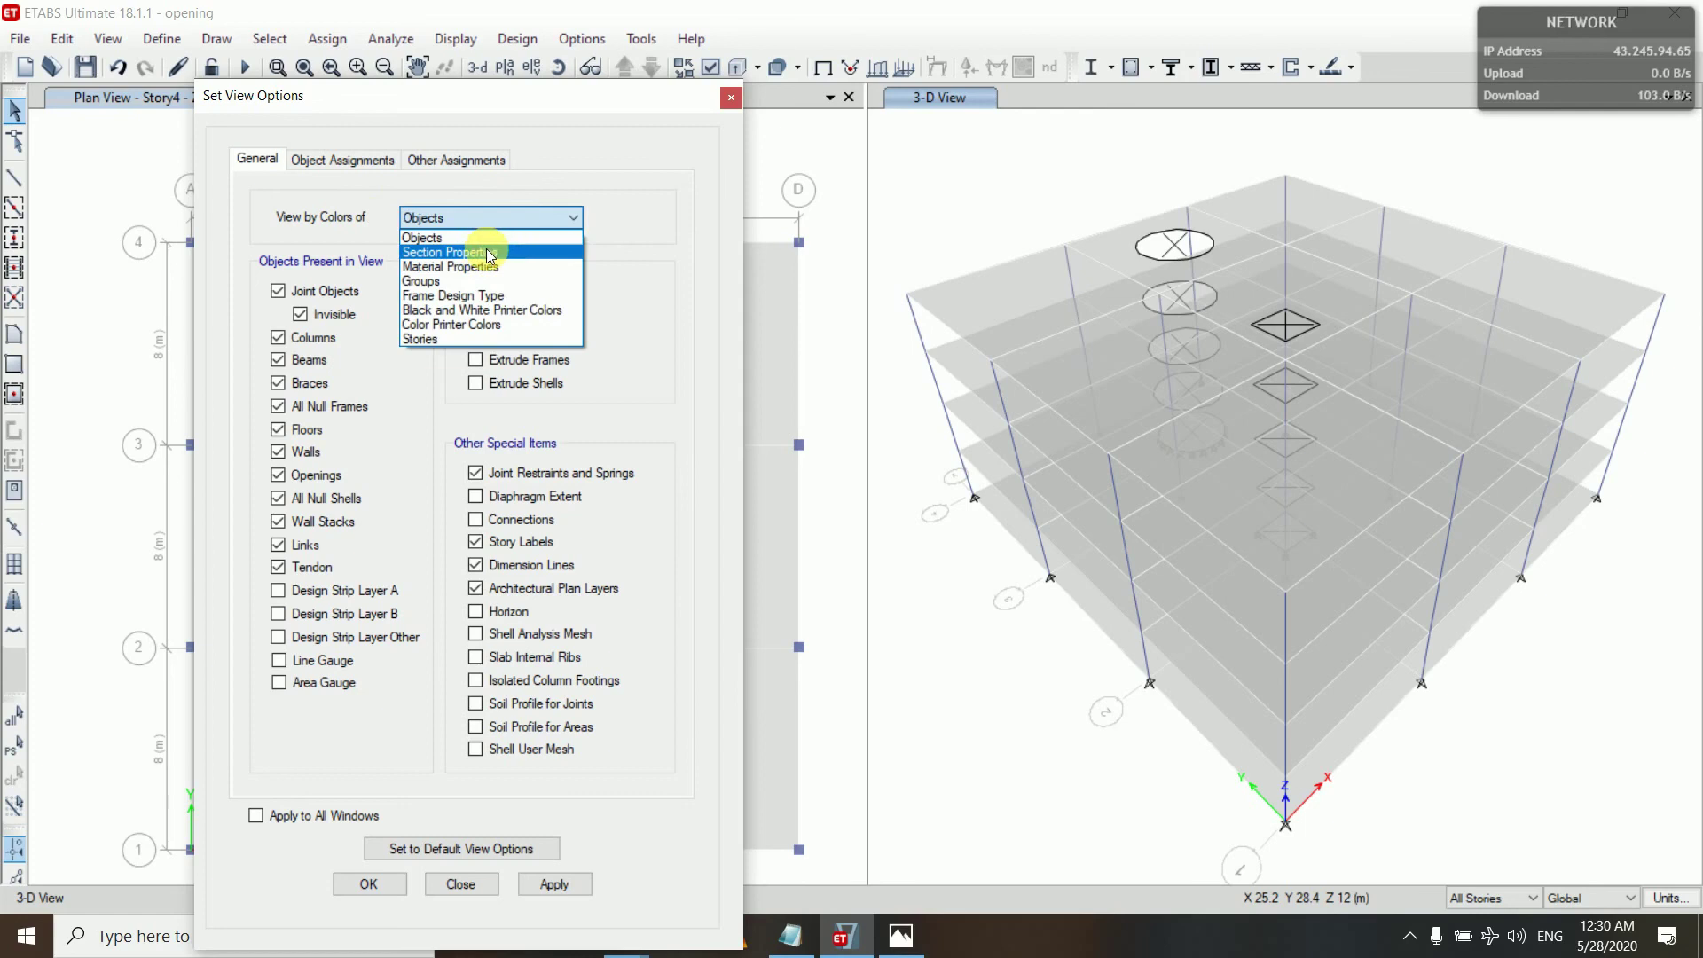
pyautogui.click(486, 252)
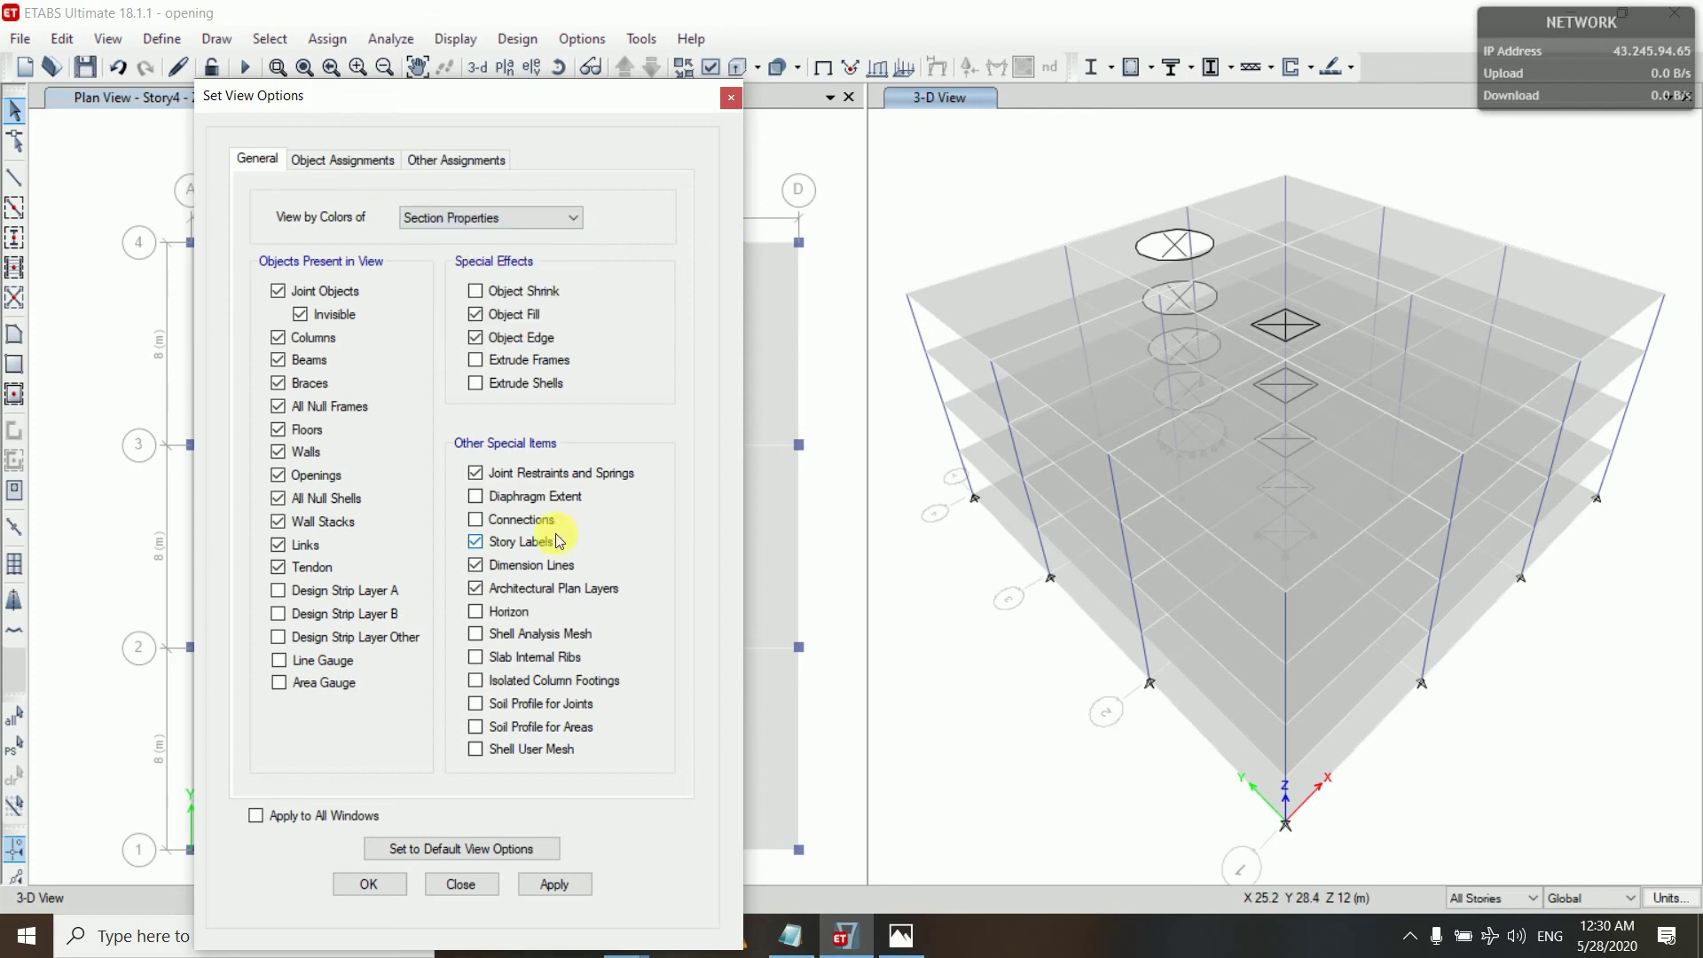
pyautogui.click(256, 815)
pyautogui.click(543, 887)
pyautogui.click(369, 887)
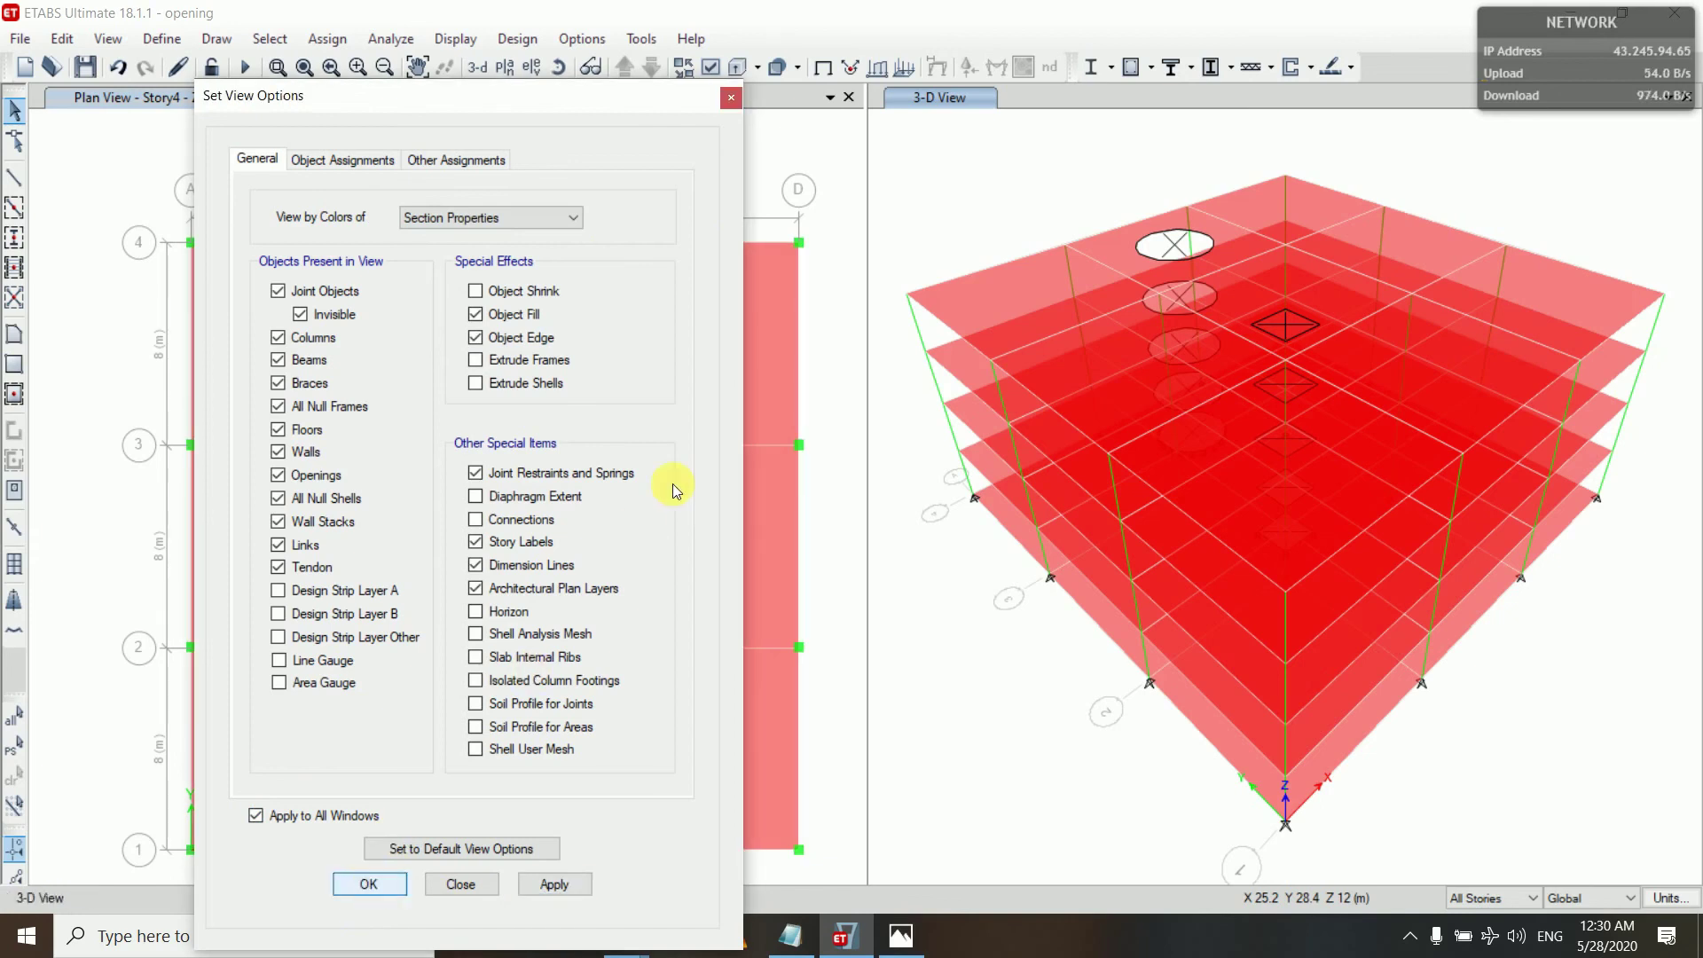
# Step: Rotate the 3-D view to examine the circular and square slab openings through the stories
pyautogui.click(960, 98)
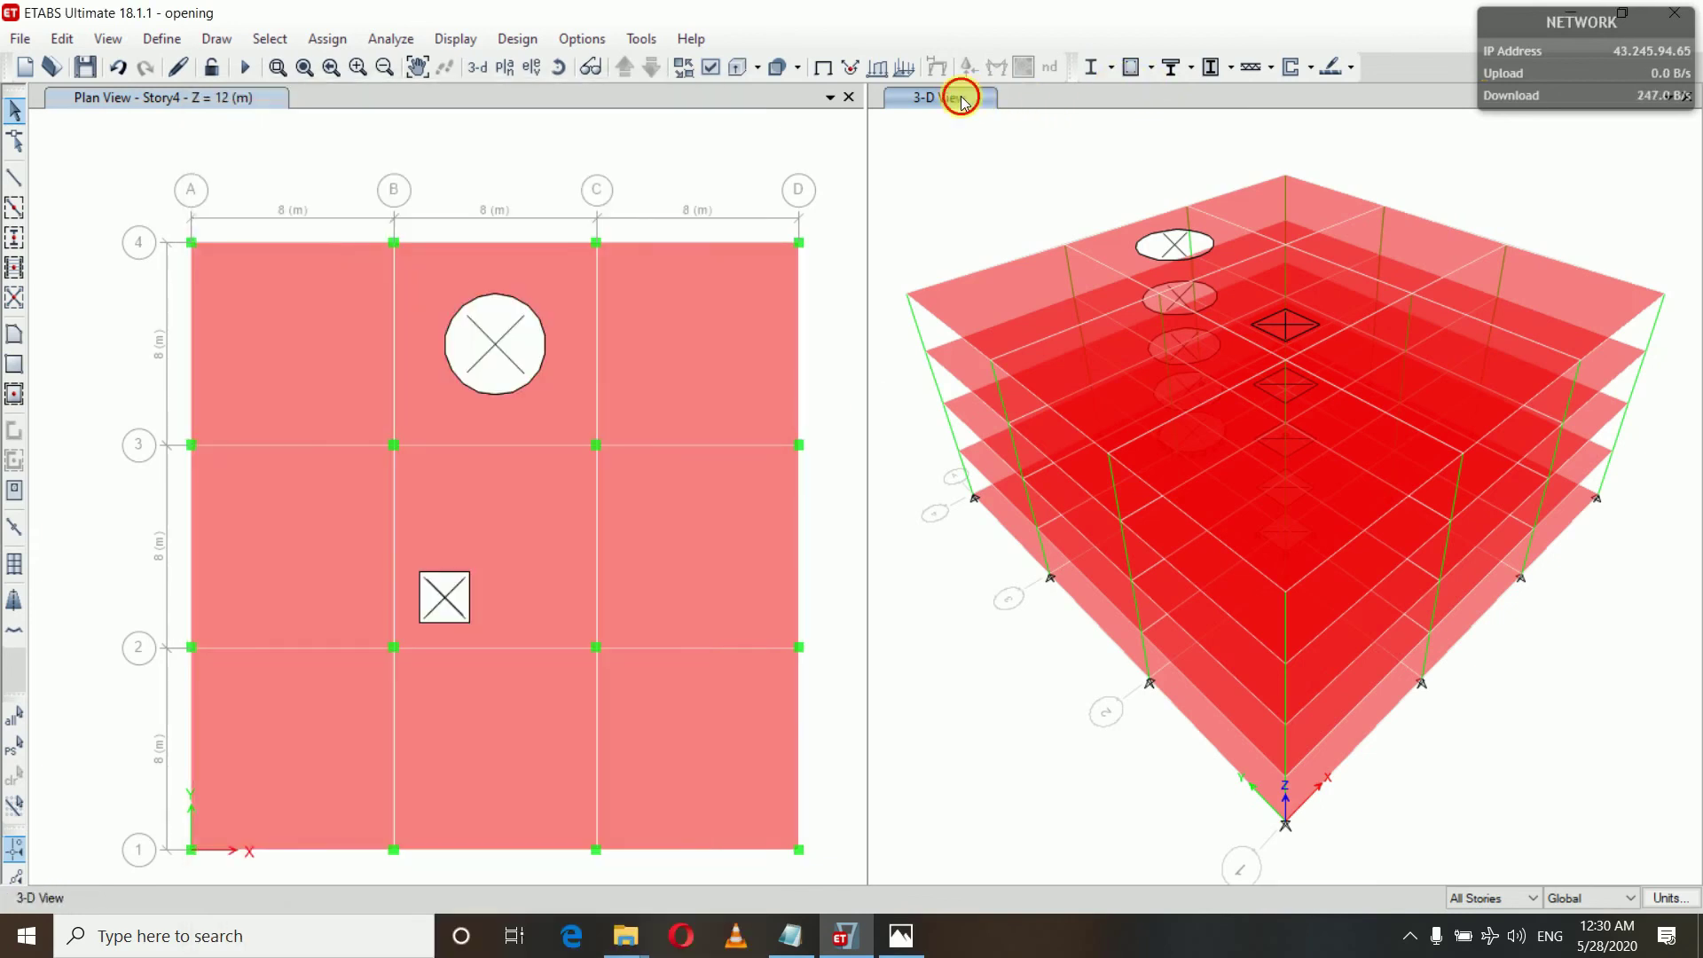
pyautogui.click(558, 67)
pyautogui.moveTo(1026, 175); pyautogui.dragTo(1065, 408)
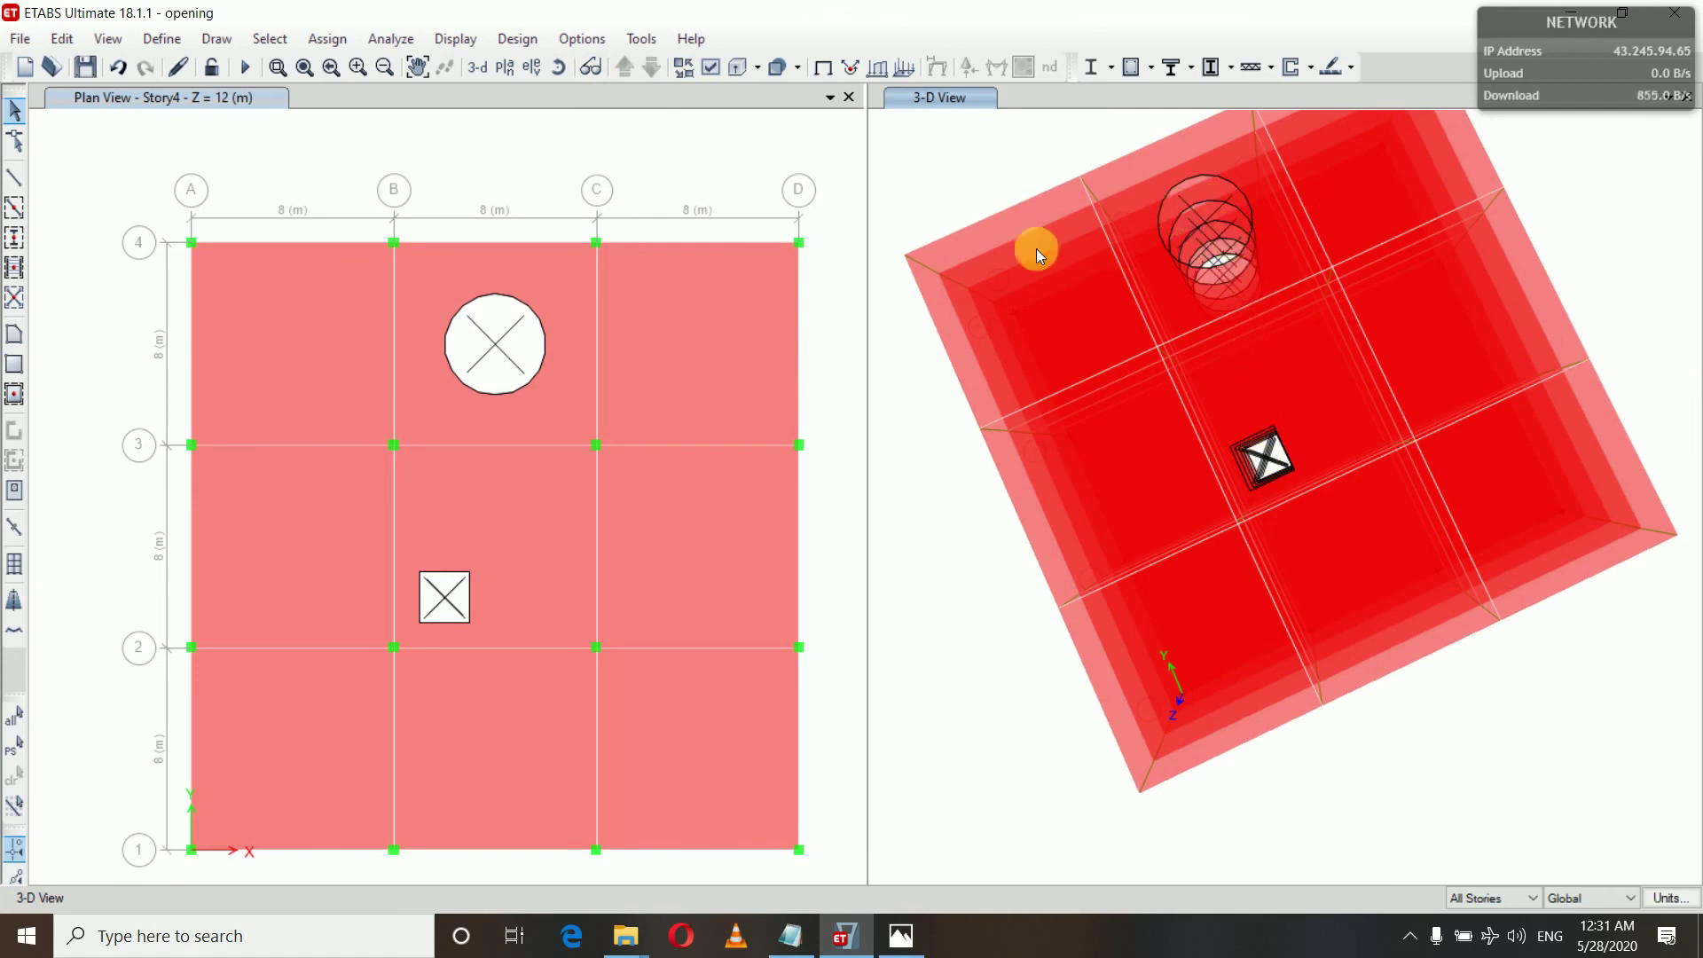
pyautogui.click(557, 69)
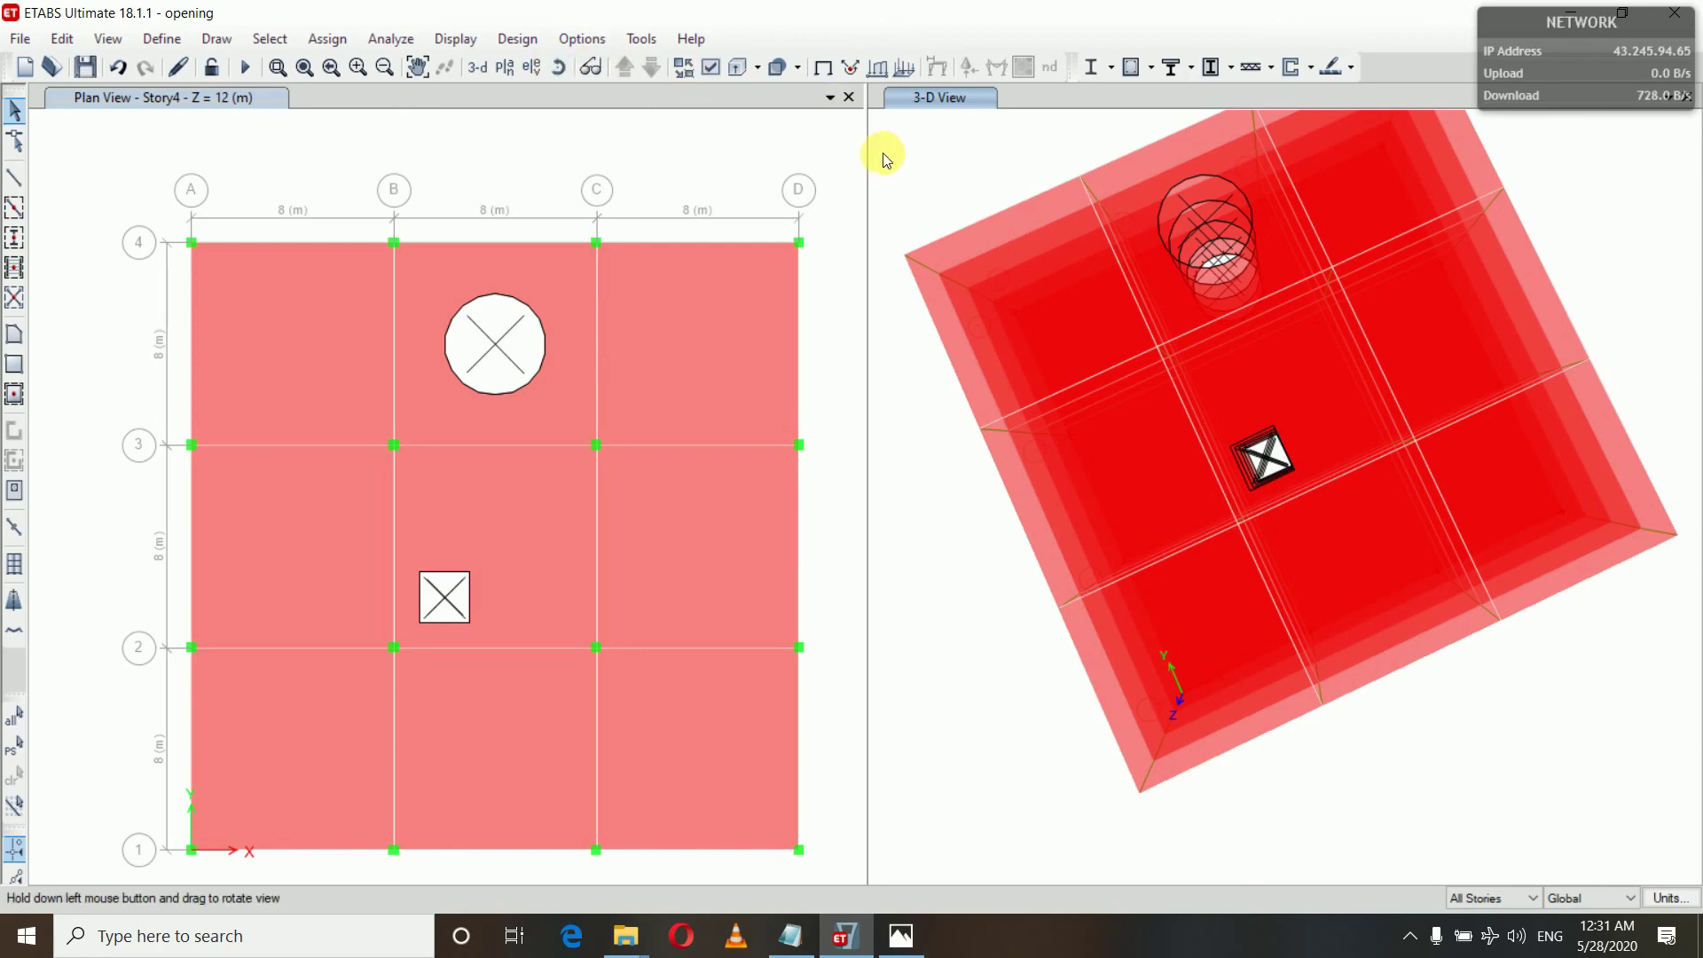
pyautogui.moveTo(905, 190); pyautogui.dragTo(950, 266)
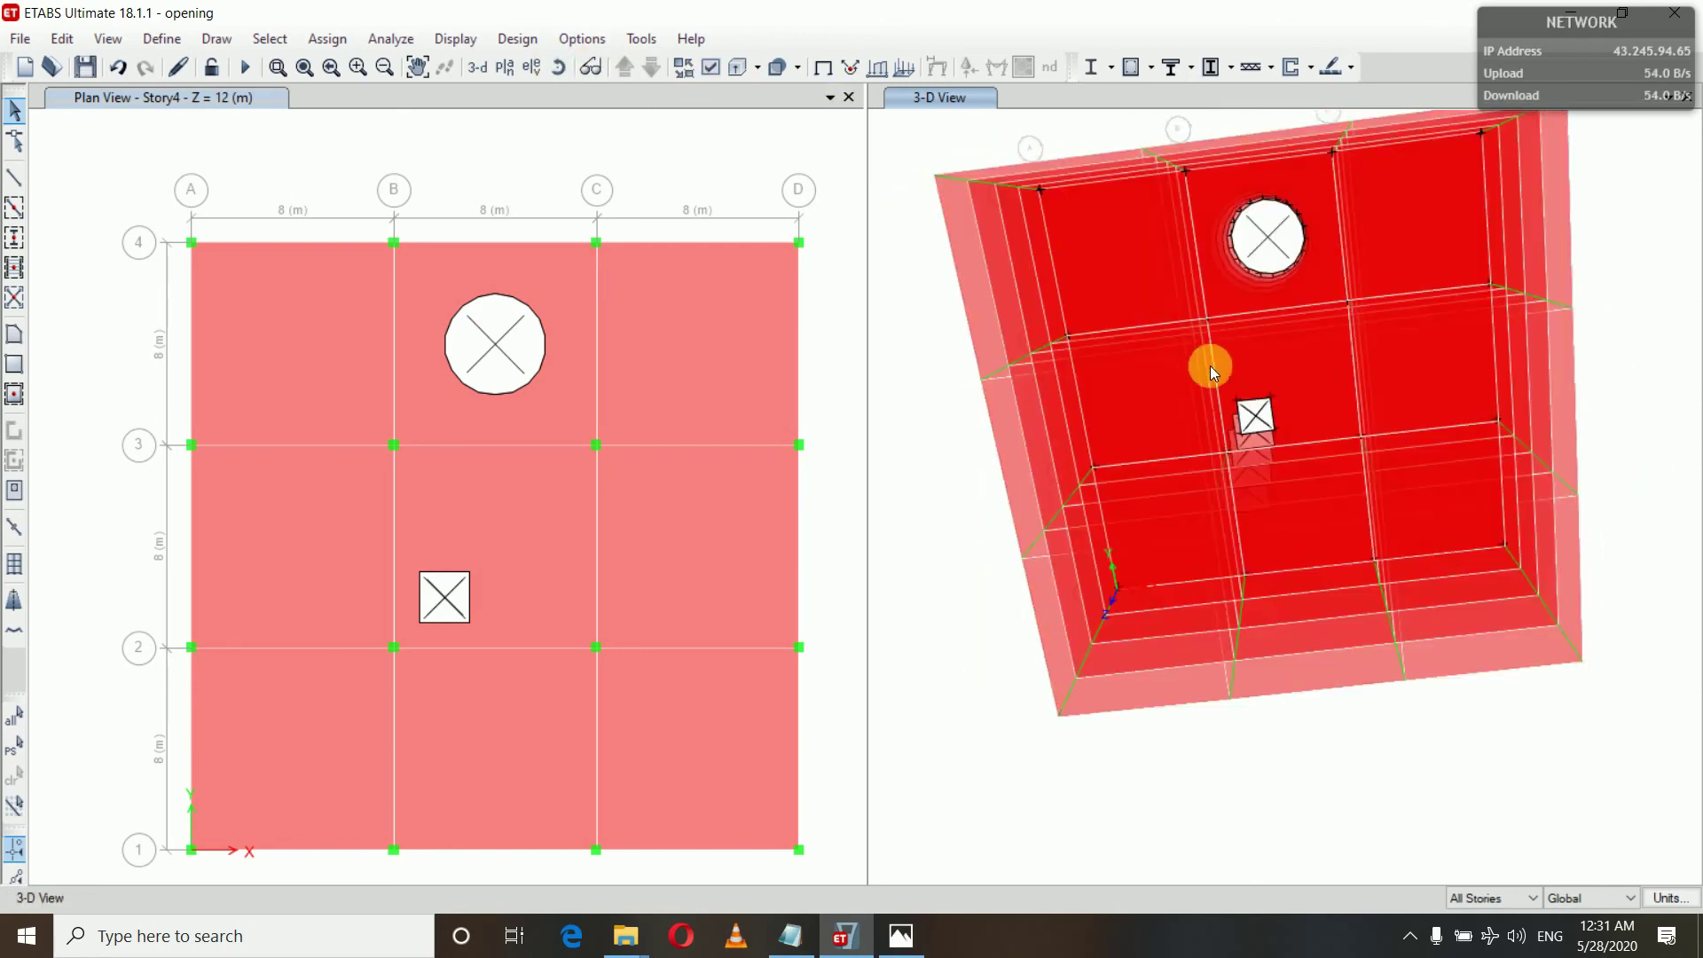